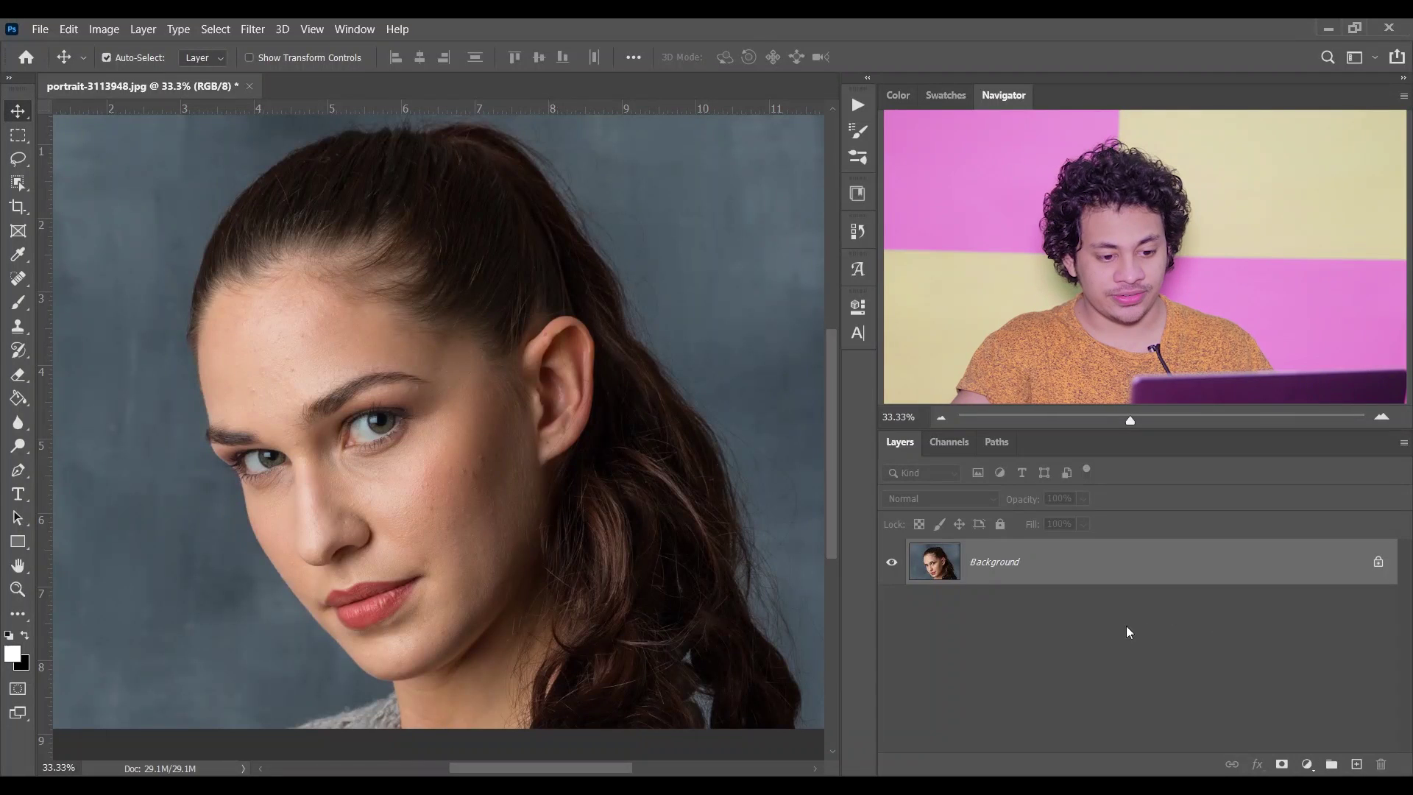
- Duplicate the Background layer as 'details' and convert it to a smart object
right_click(1095, 559)
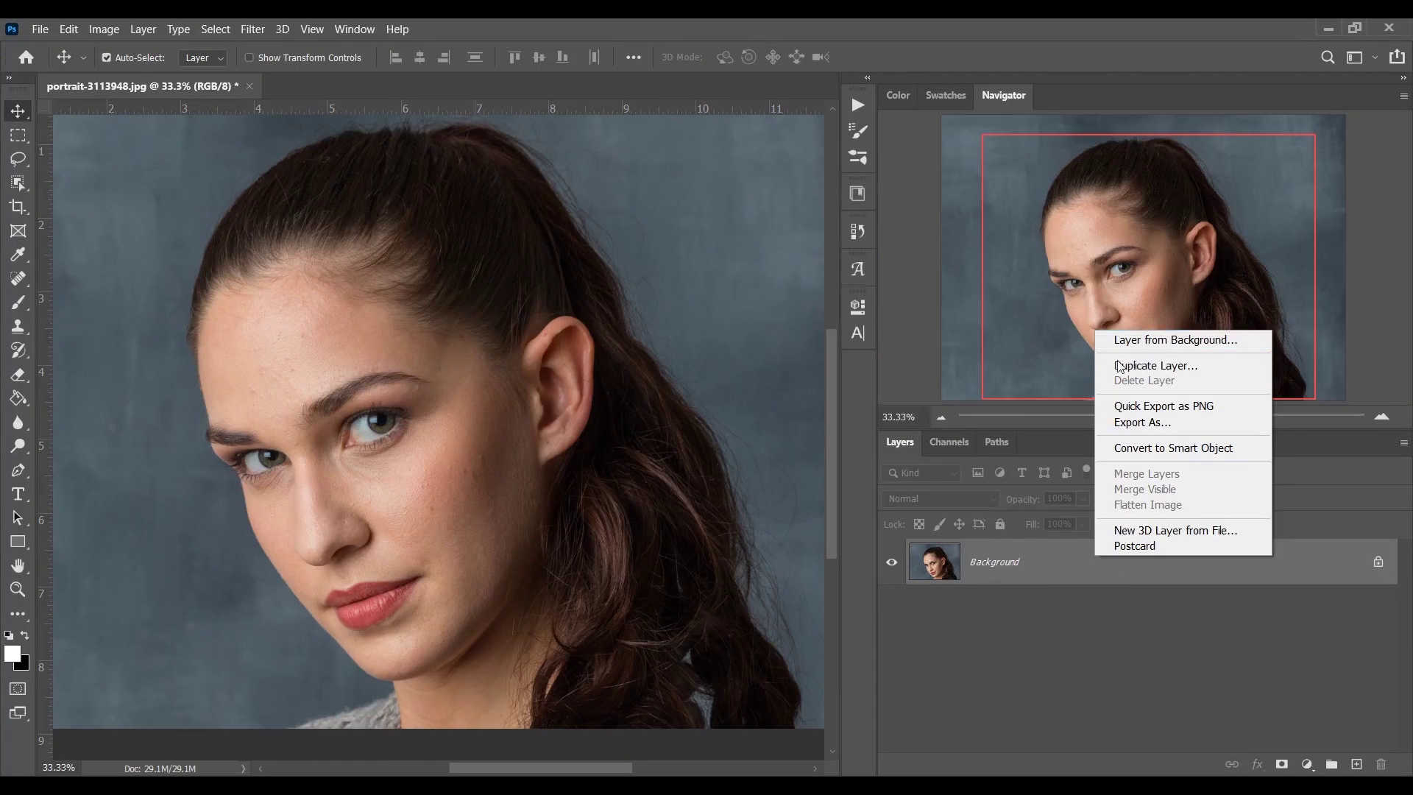
click(1152, 366)
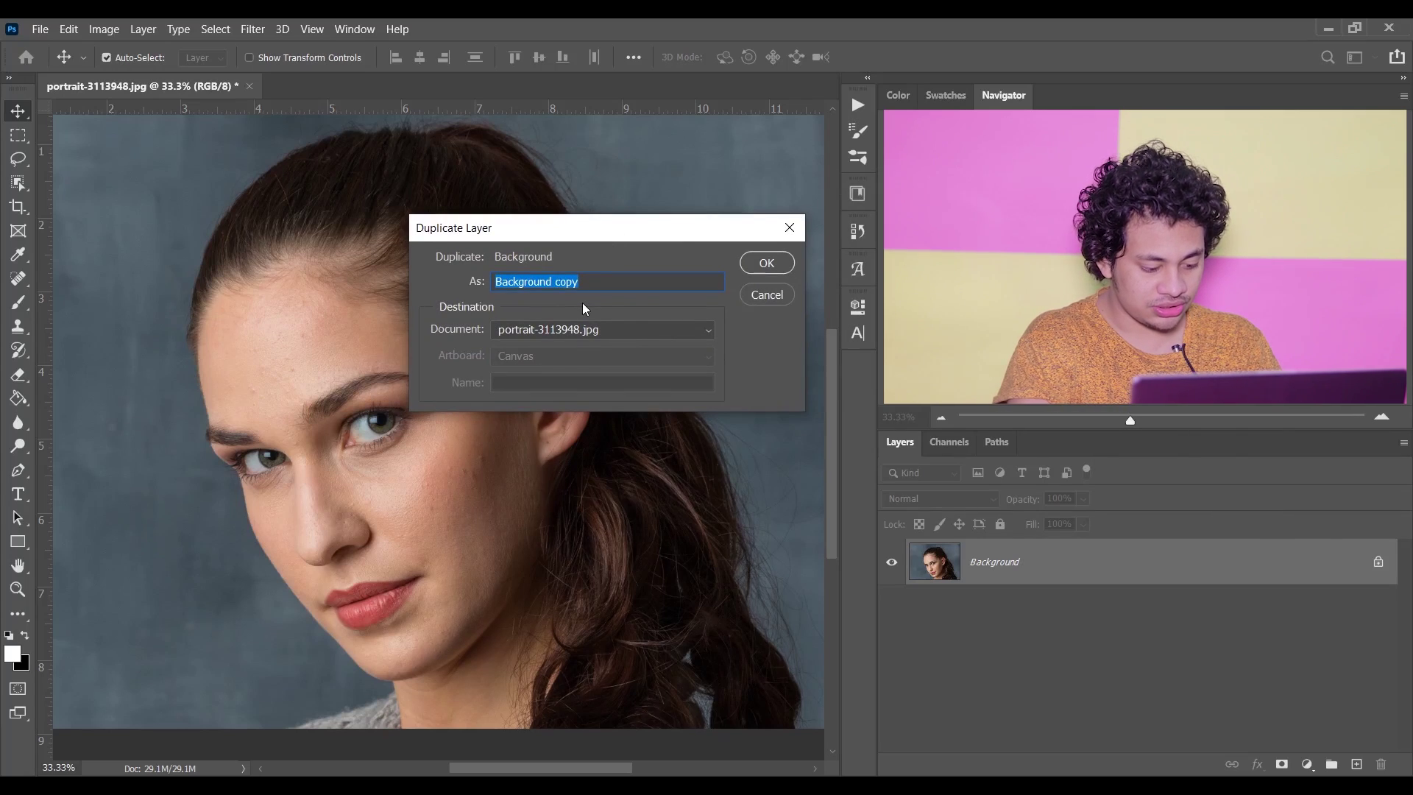
text(details)
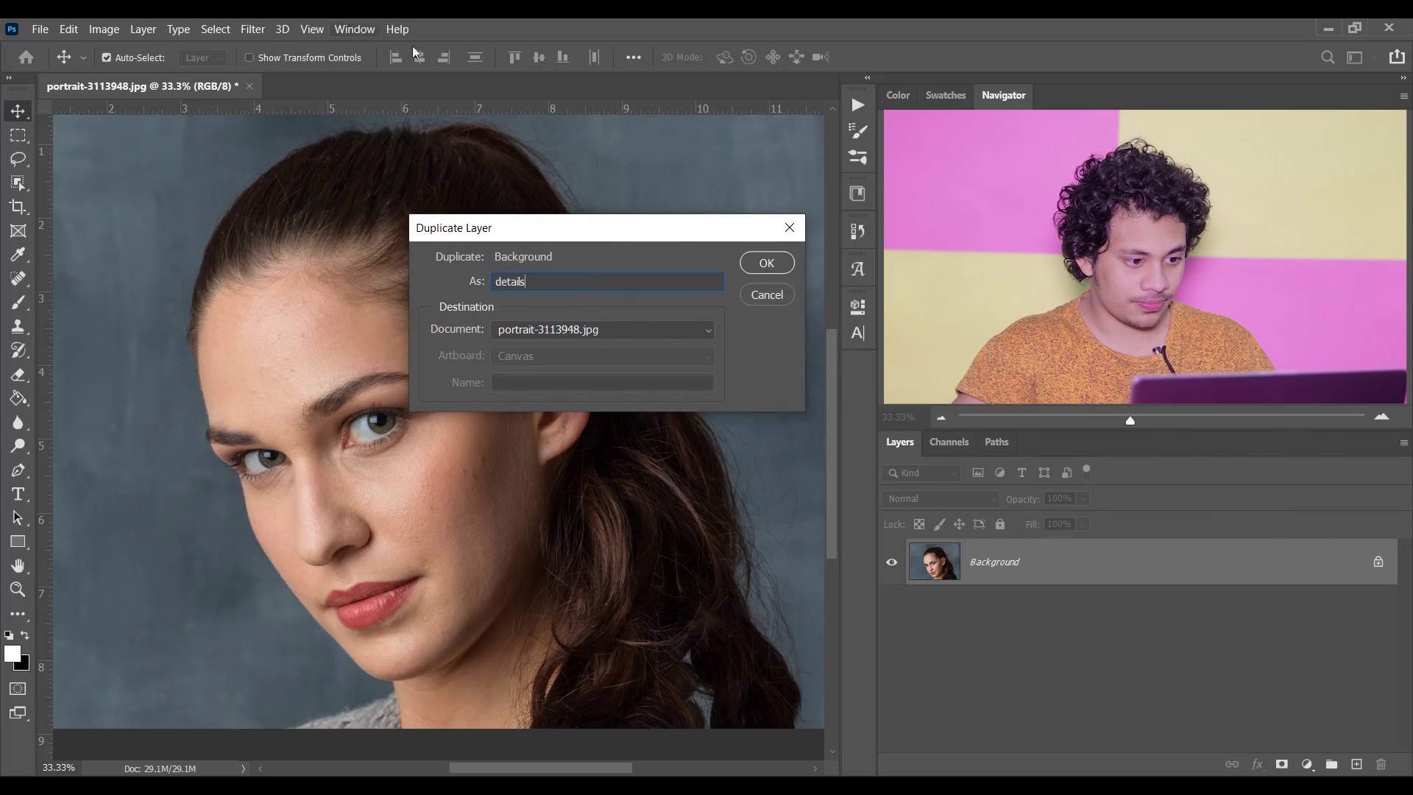
click(766, 263)
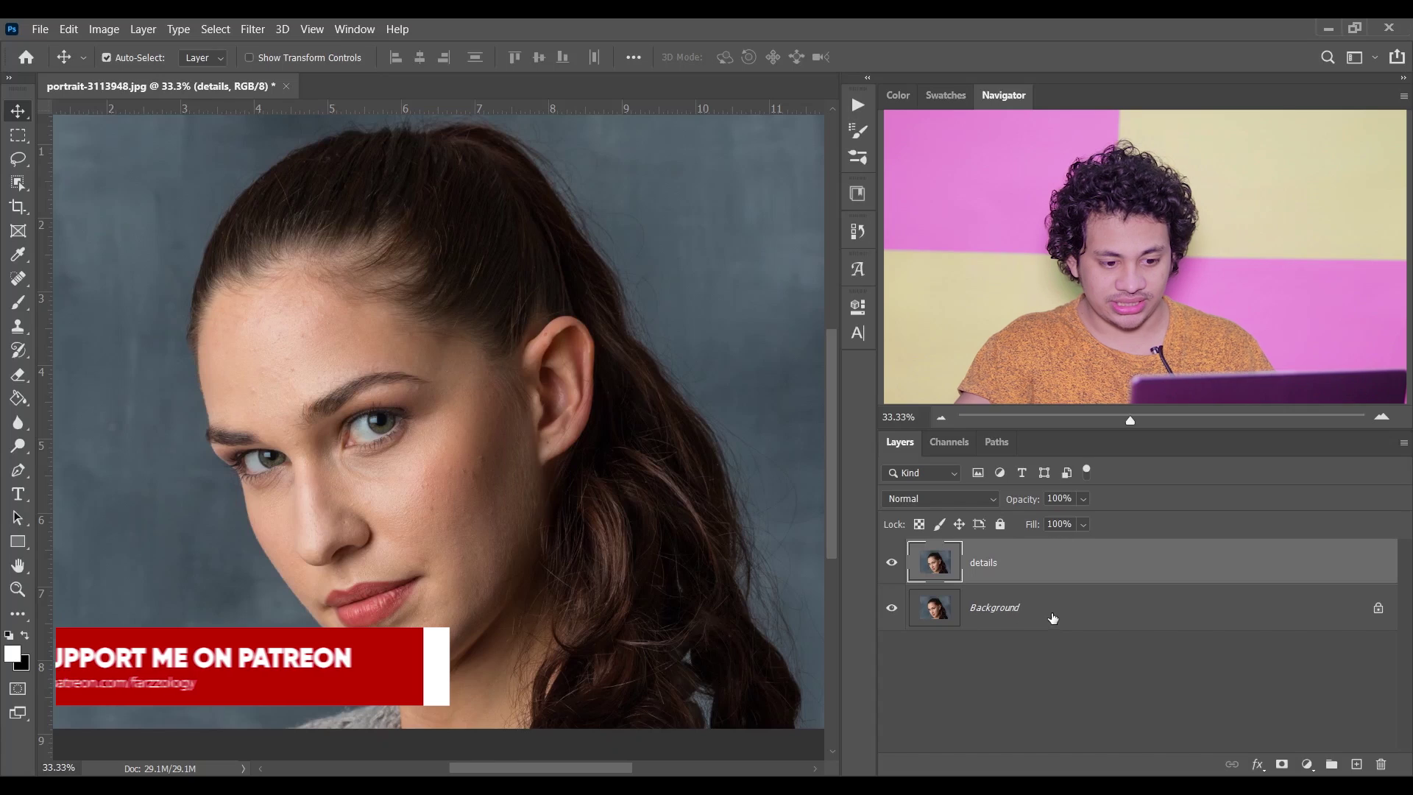
right_click(1033, 561)
click(1115, 256)
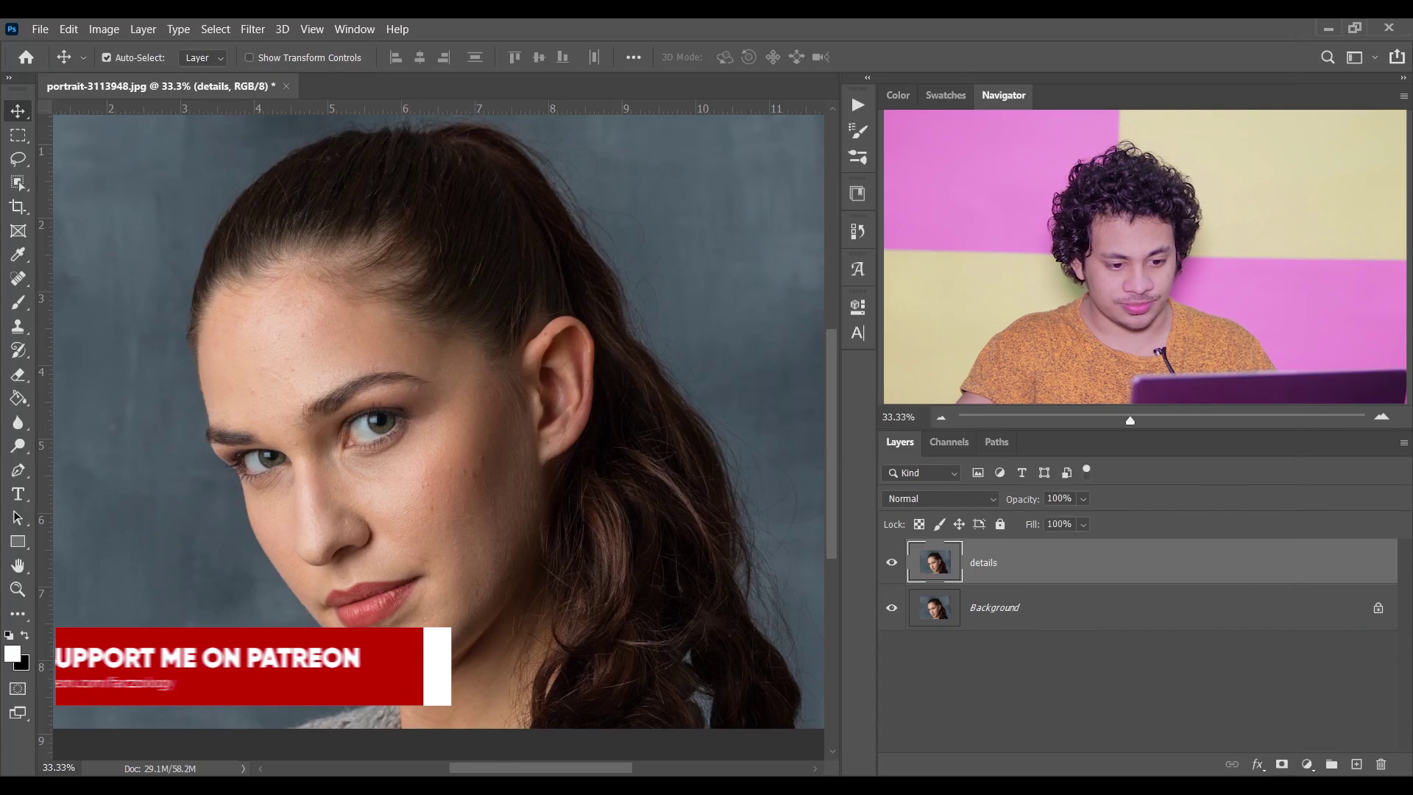
- Duplicate Background again as 'Softness' and convert that copy to a smart object
click(1010, 621)
right_click(1011, 624)
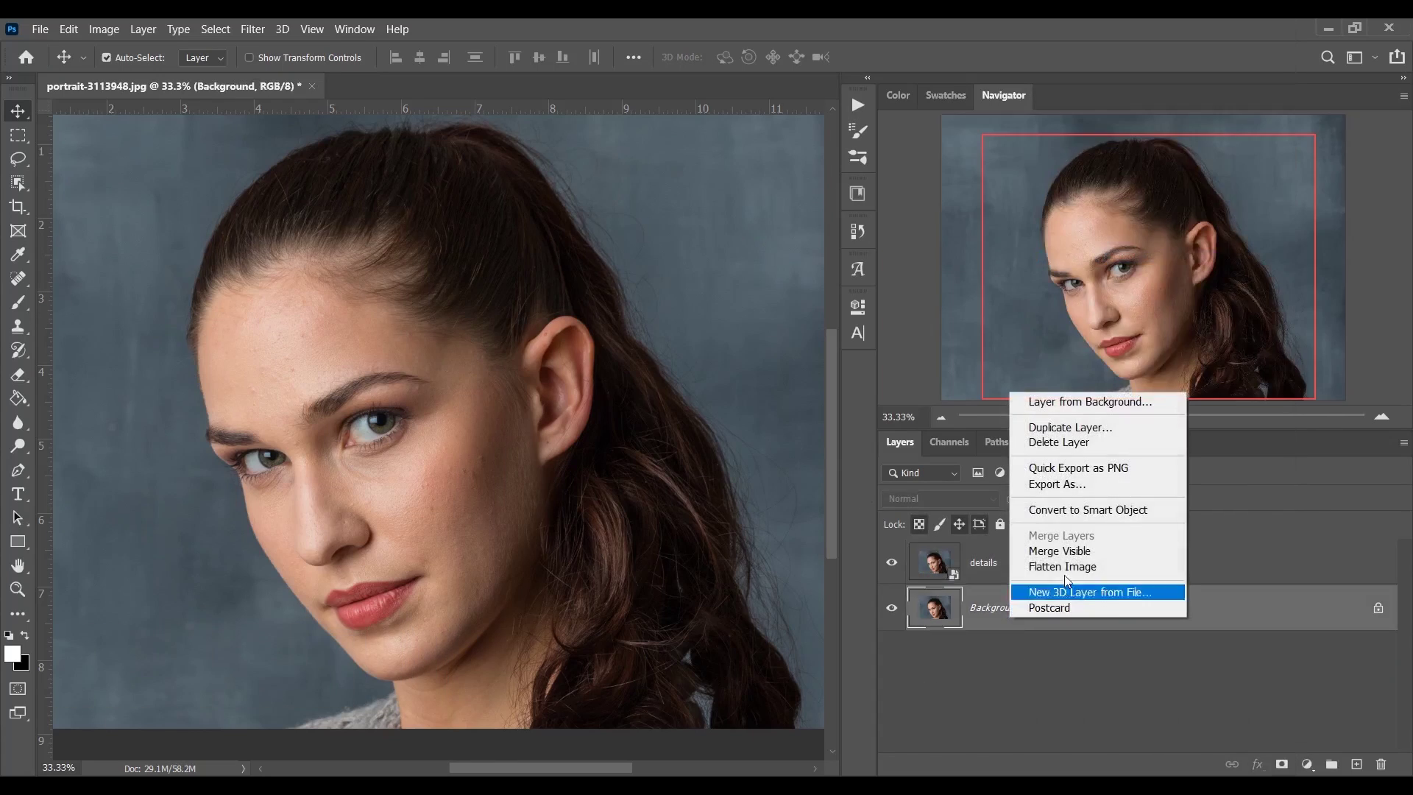
click(1068, 423)
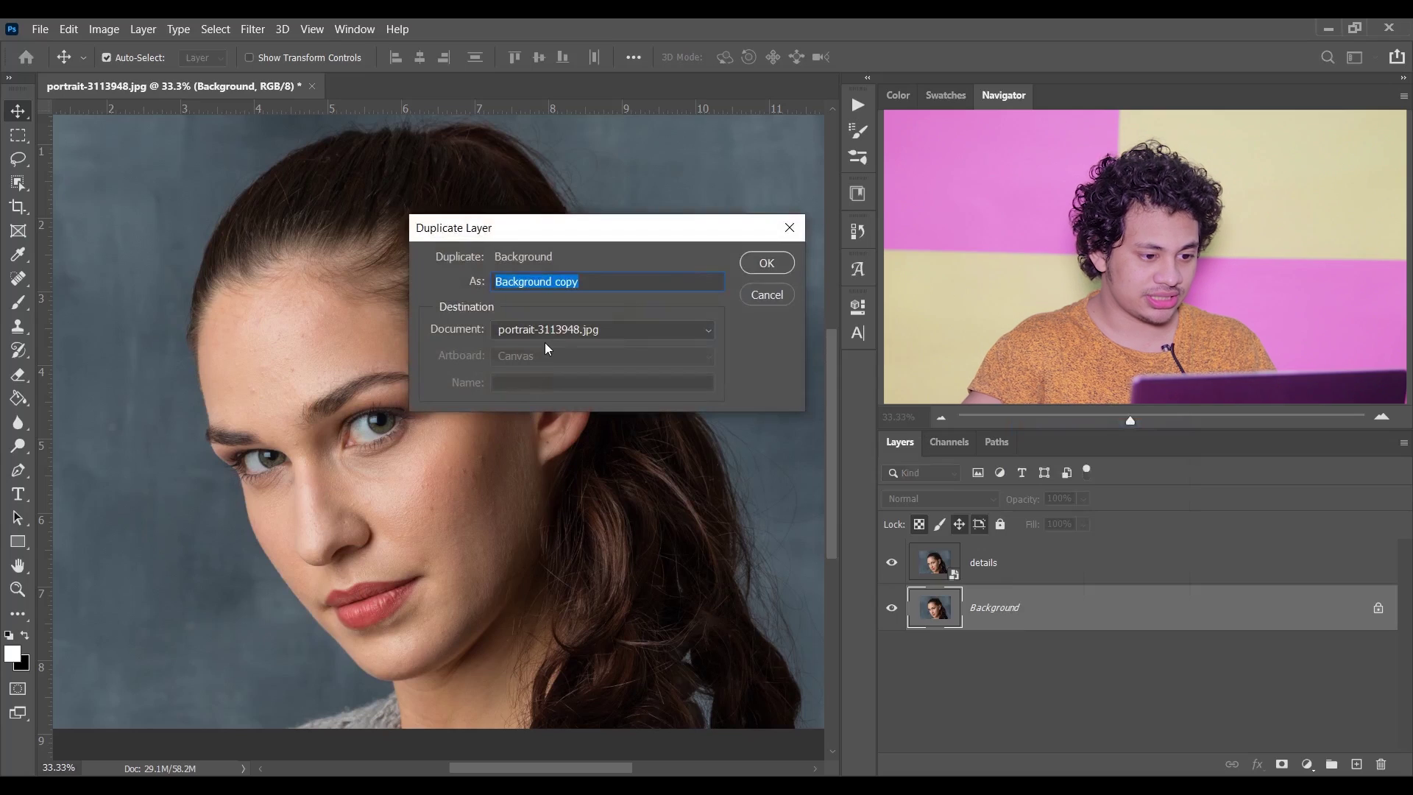
text(Softness)
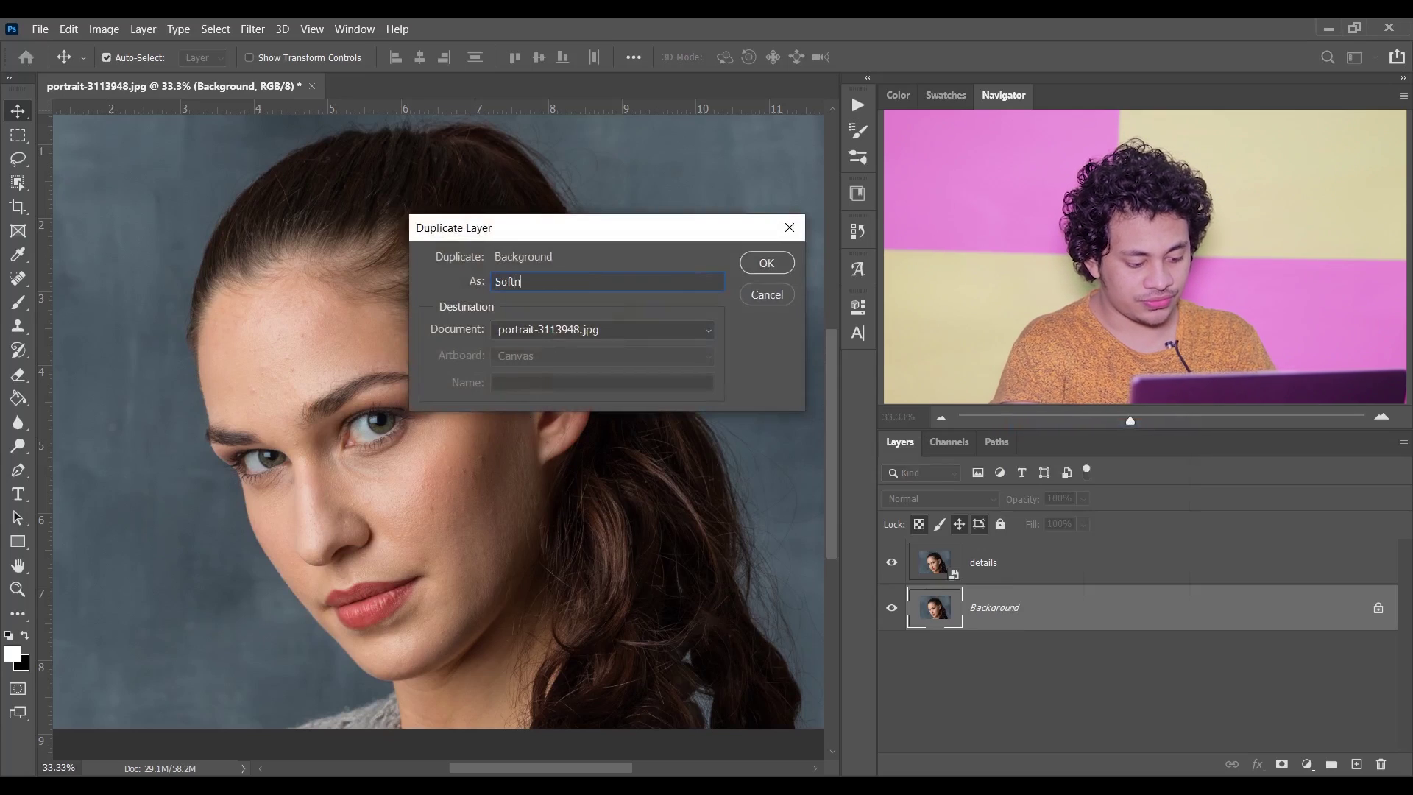
click(763, 262)
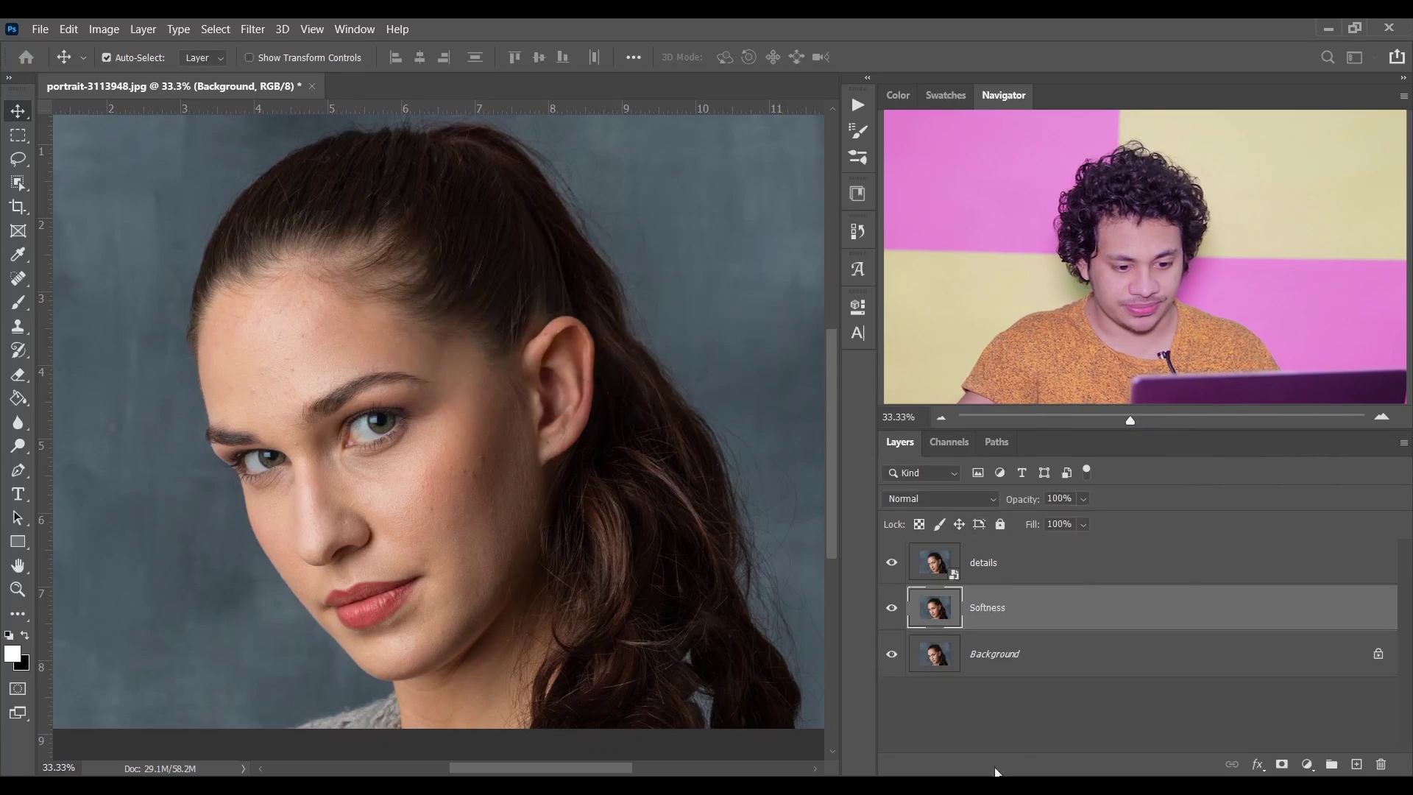
right_click(1024, 632)
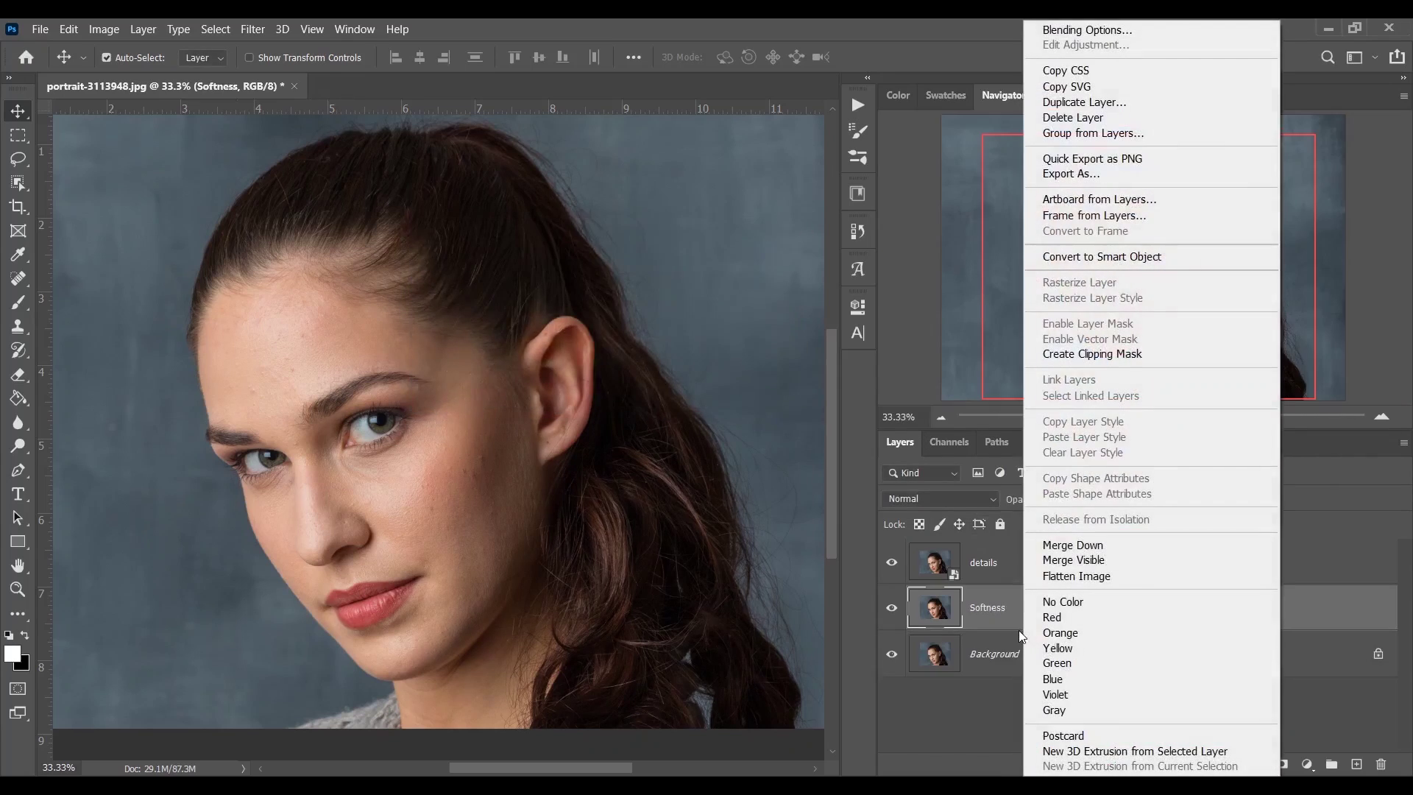
click(1126, 256)
click(1071, 582)
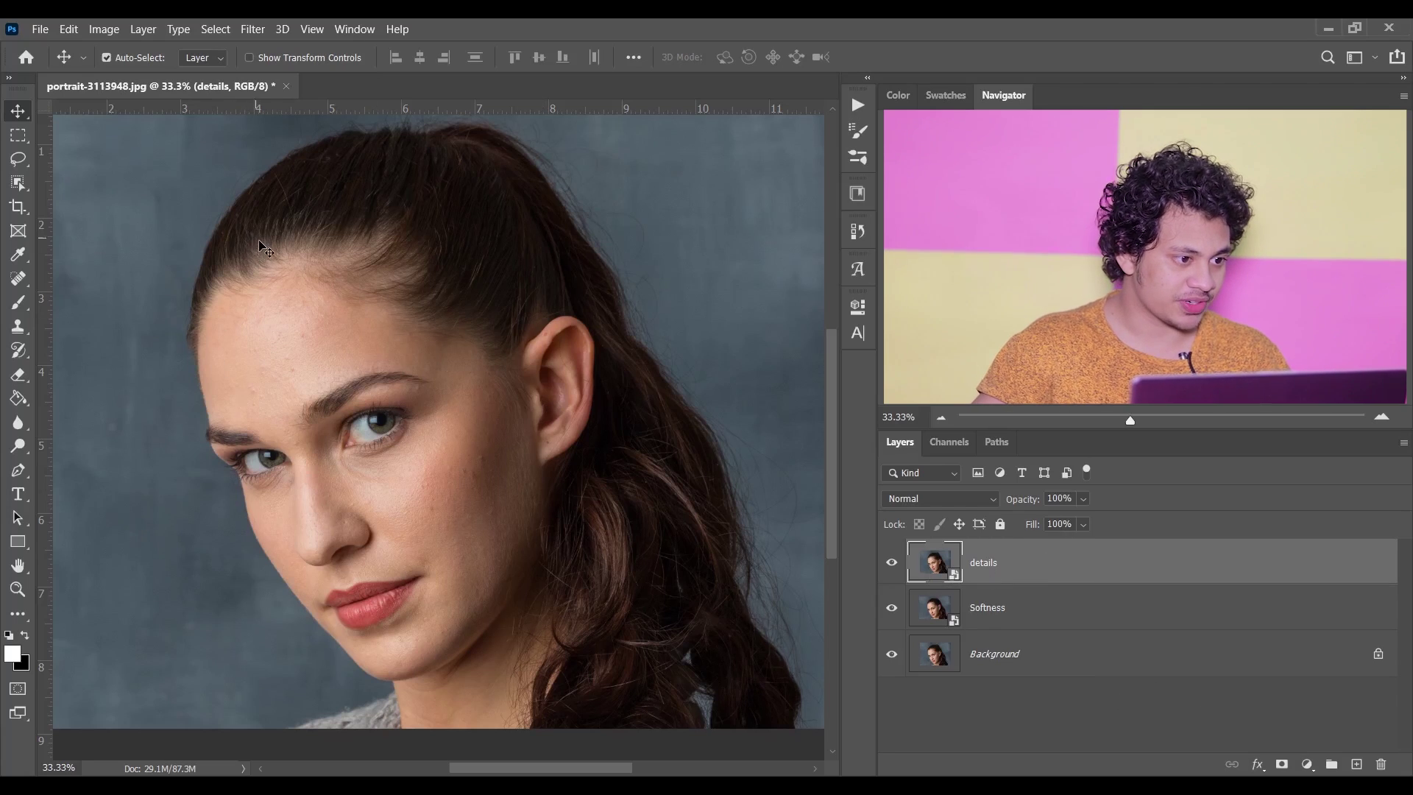
- Start a High Pass filter on details, adjusting the radius while previewing the zoomed-in edges
click(250, 33)
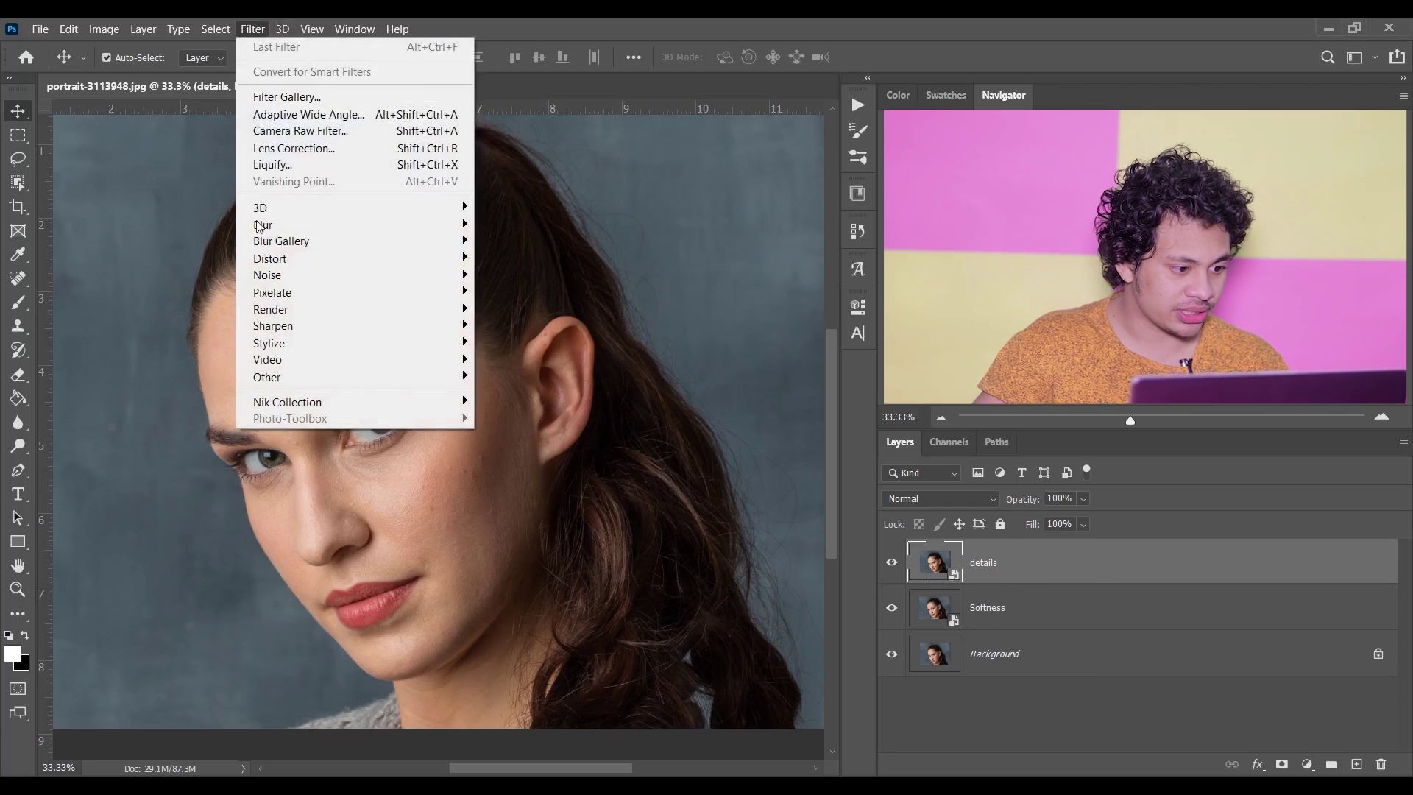
mouse_move(441, 378)
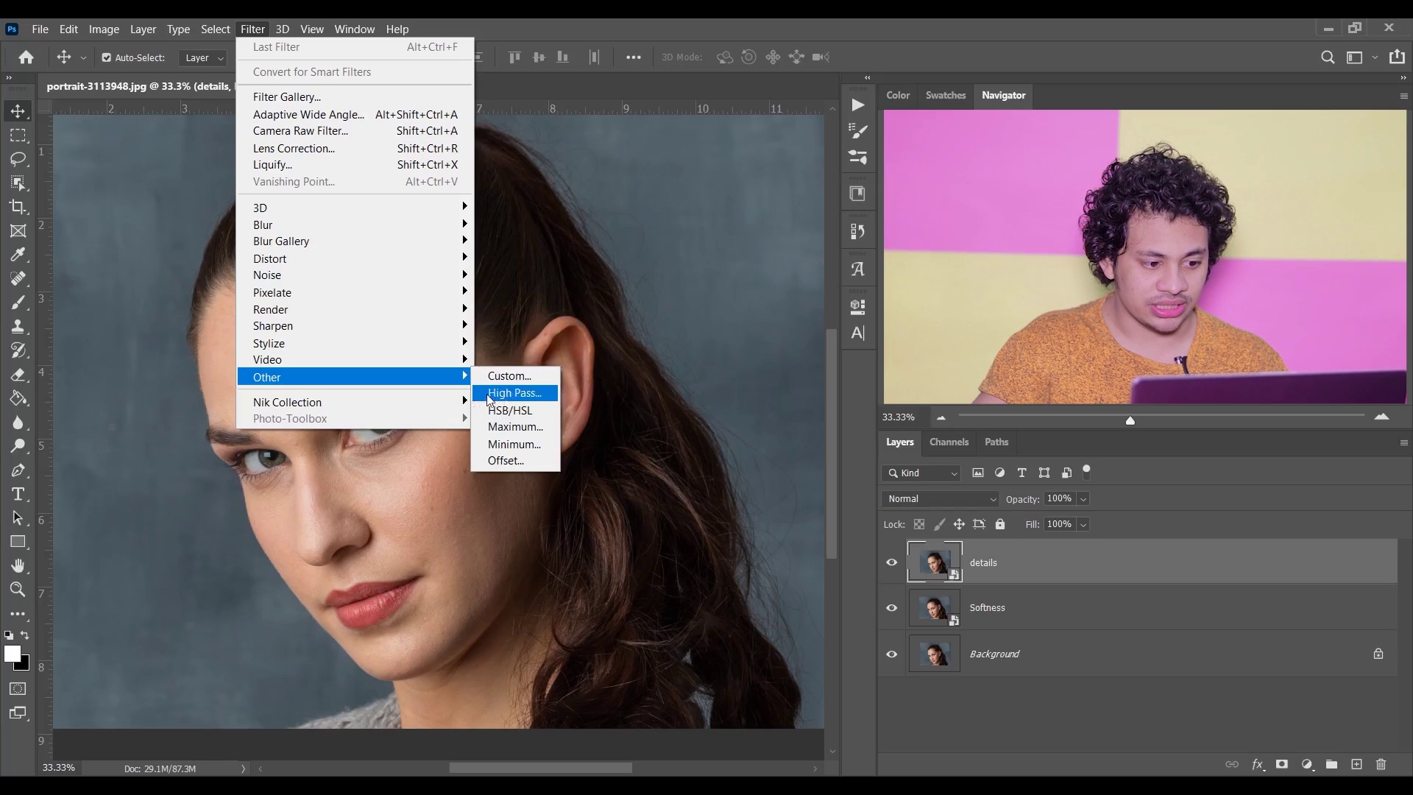
click(499, 393)
drag(743, 151, 667, 204)
key(ctrl+plus)
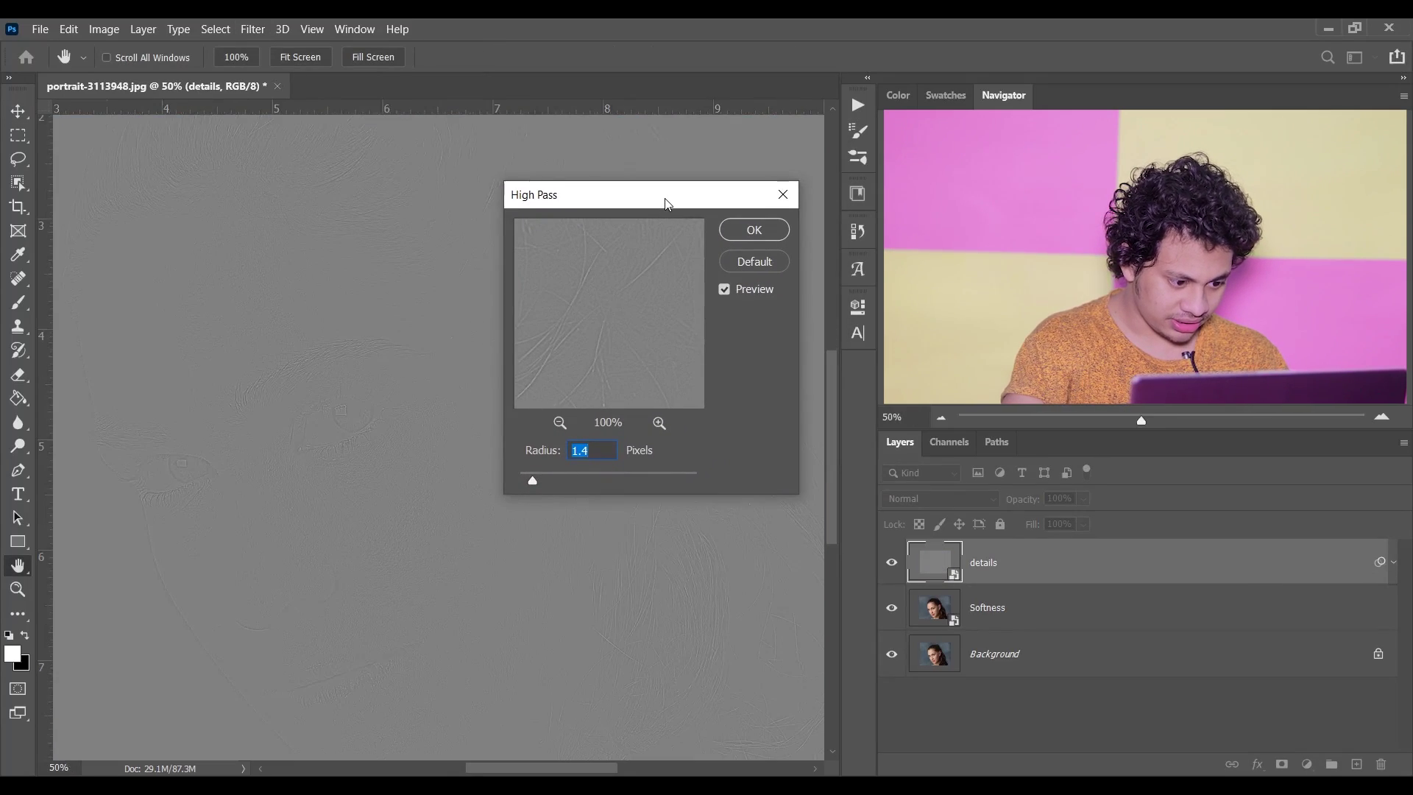
drag(338, 521, 347, 421)
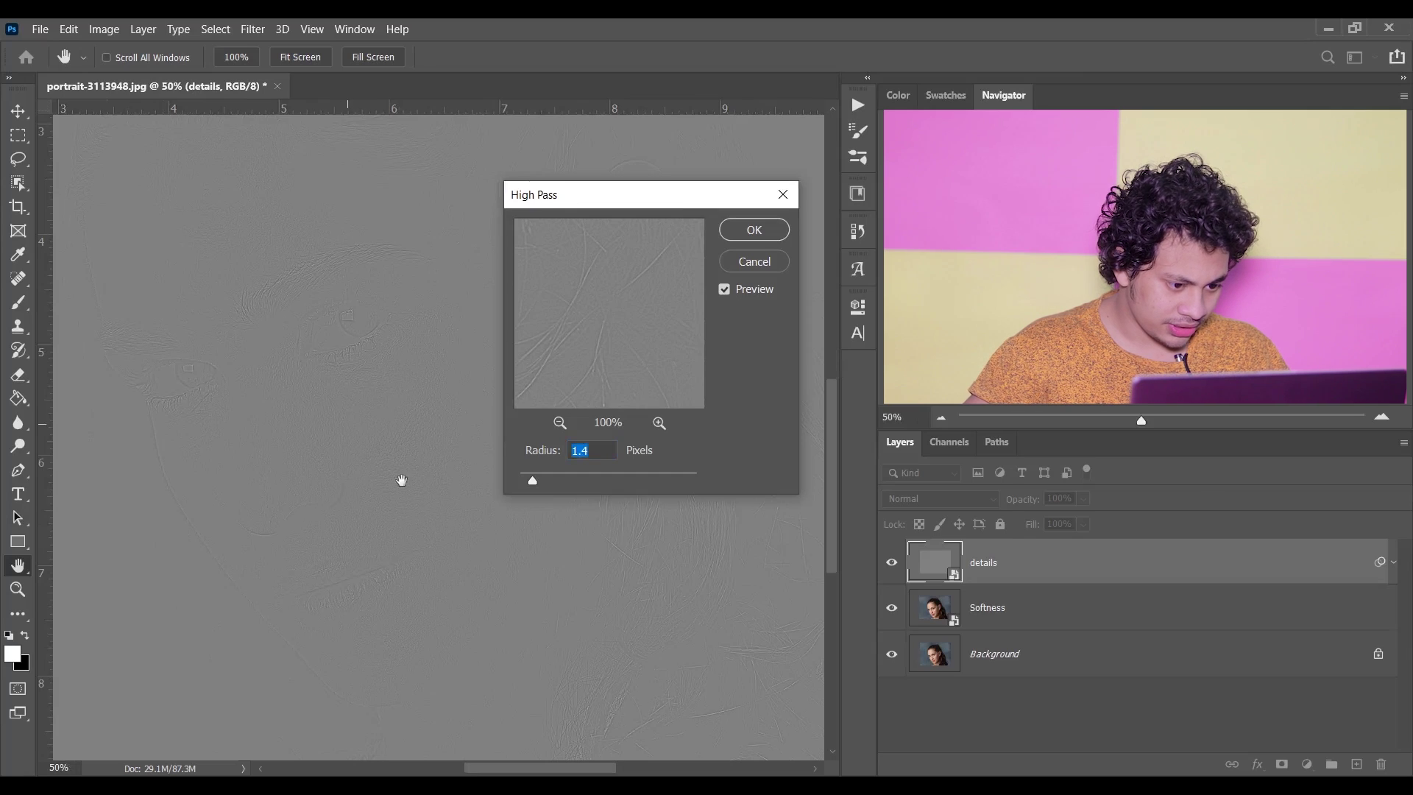
drag(535, 484, 497, 474)
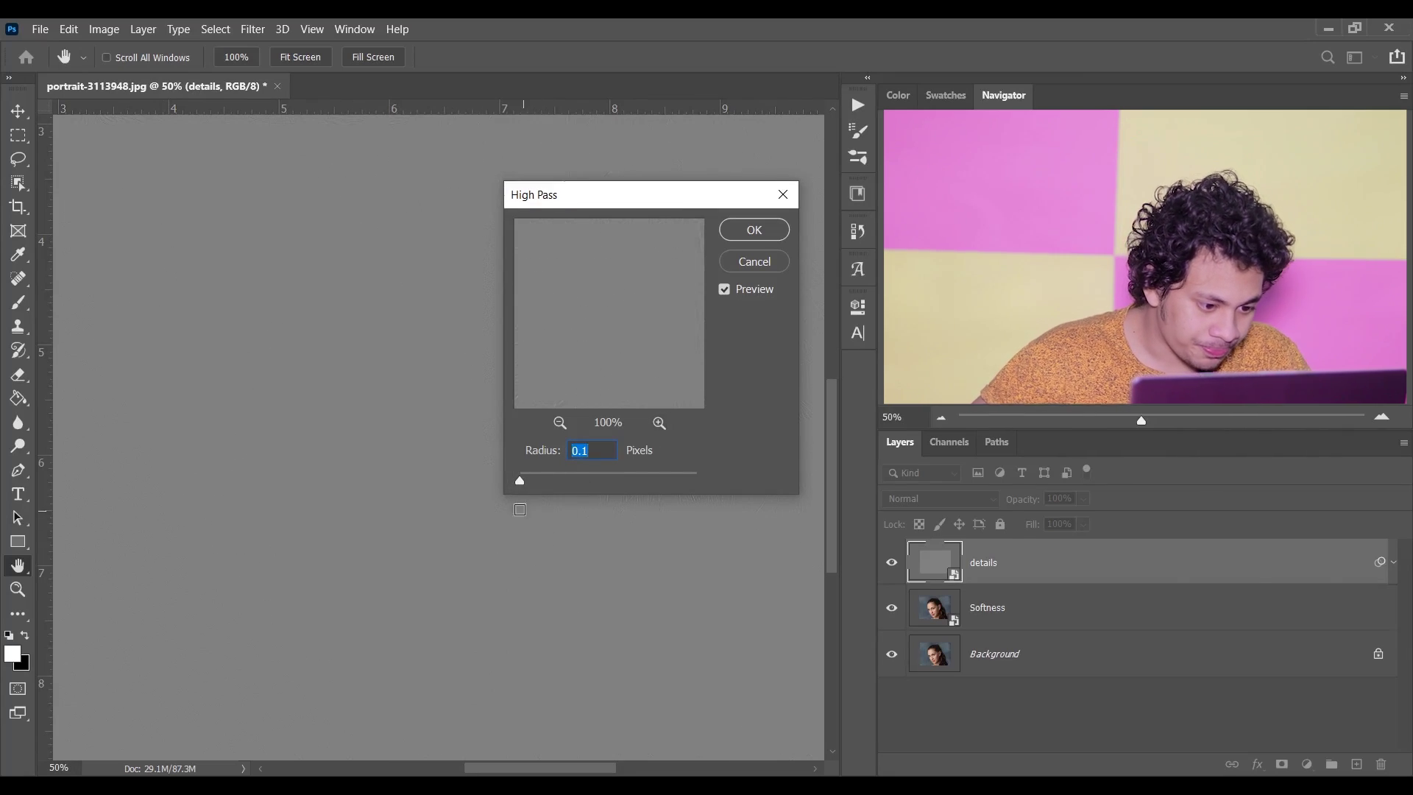
drag(521, 486, 527, 481)
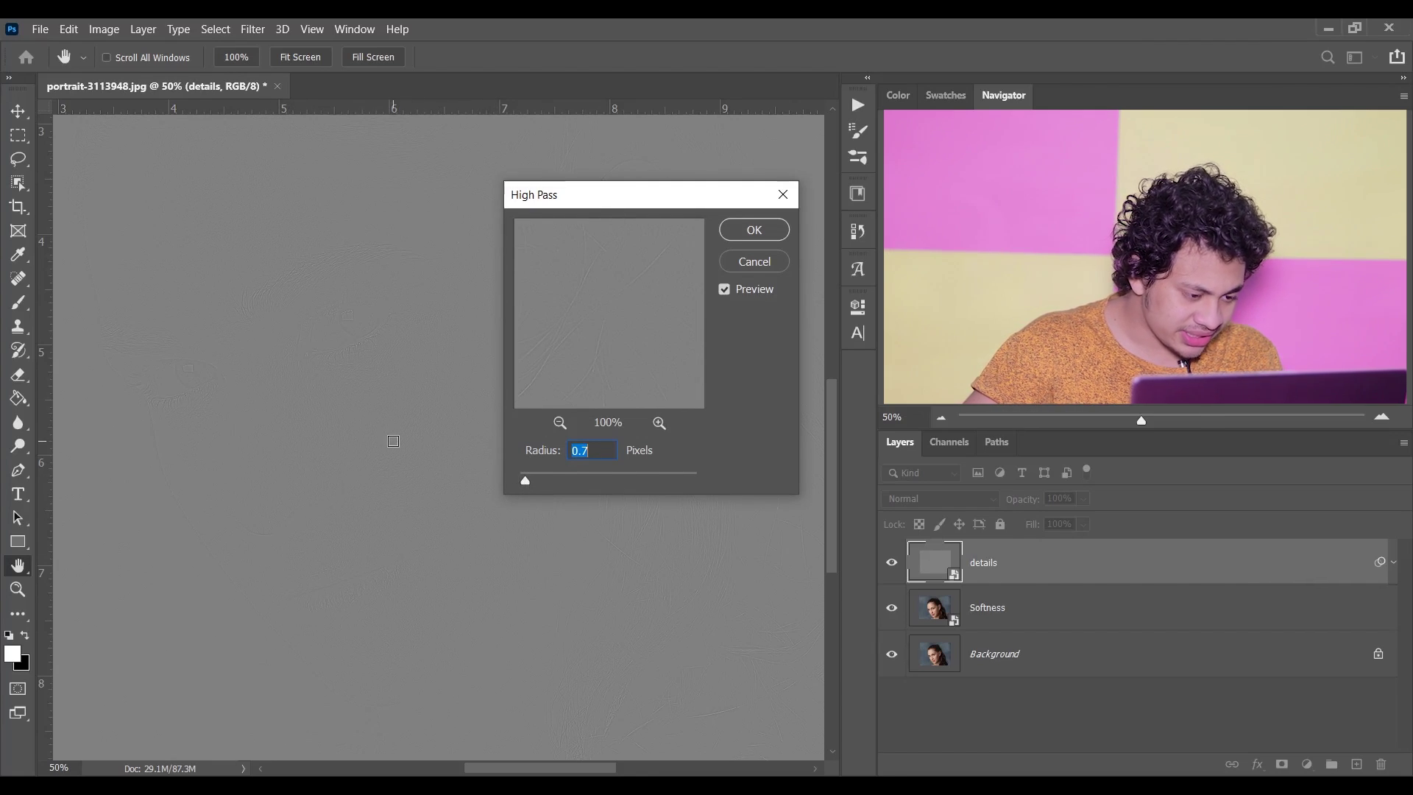
drag(530, 485, 575, 478)
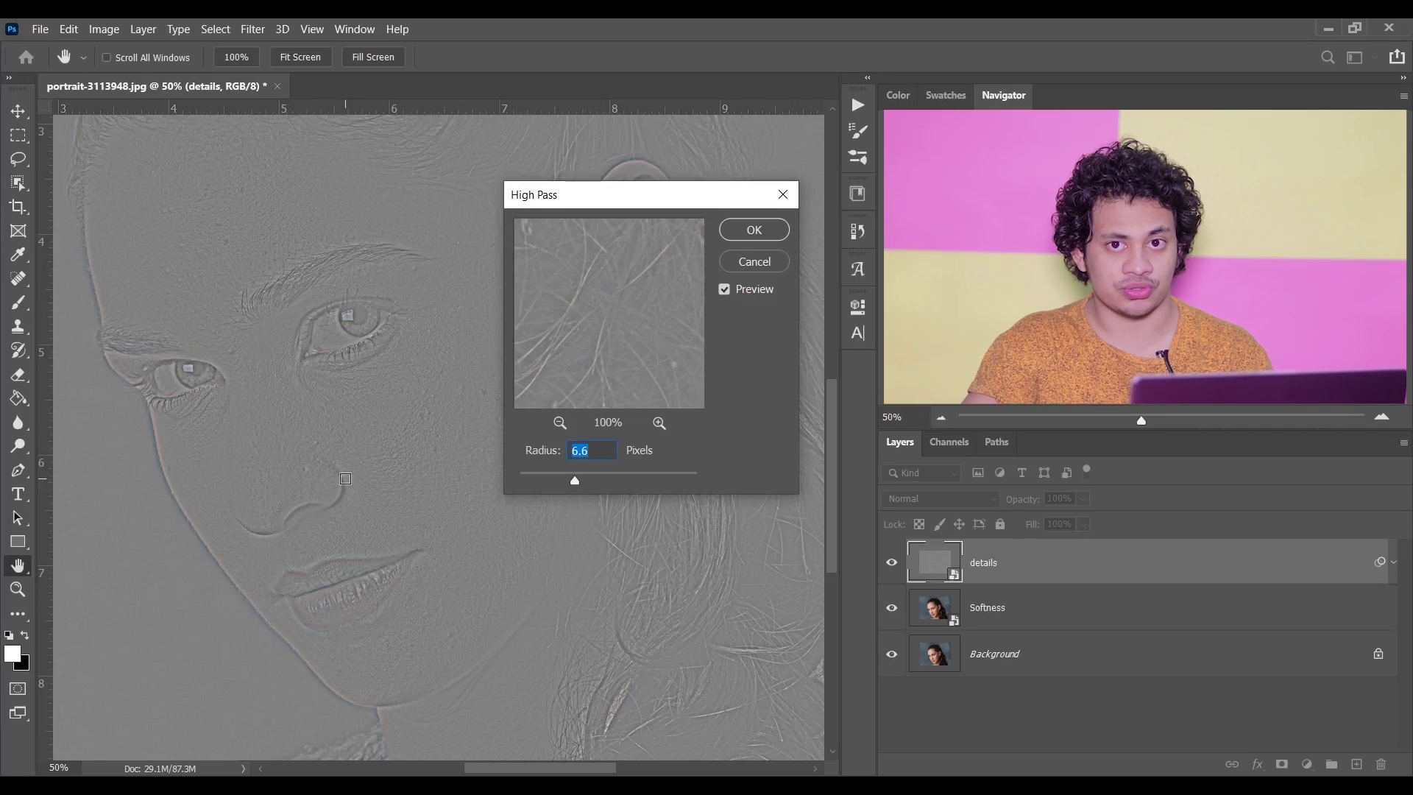
click(534, 479)
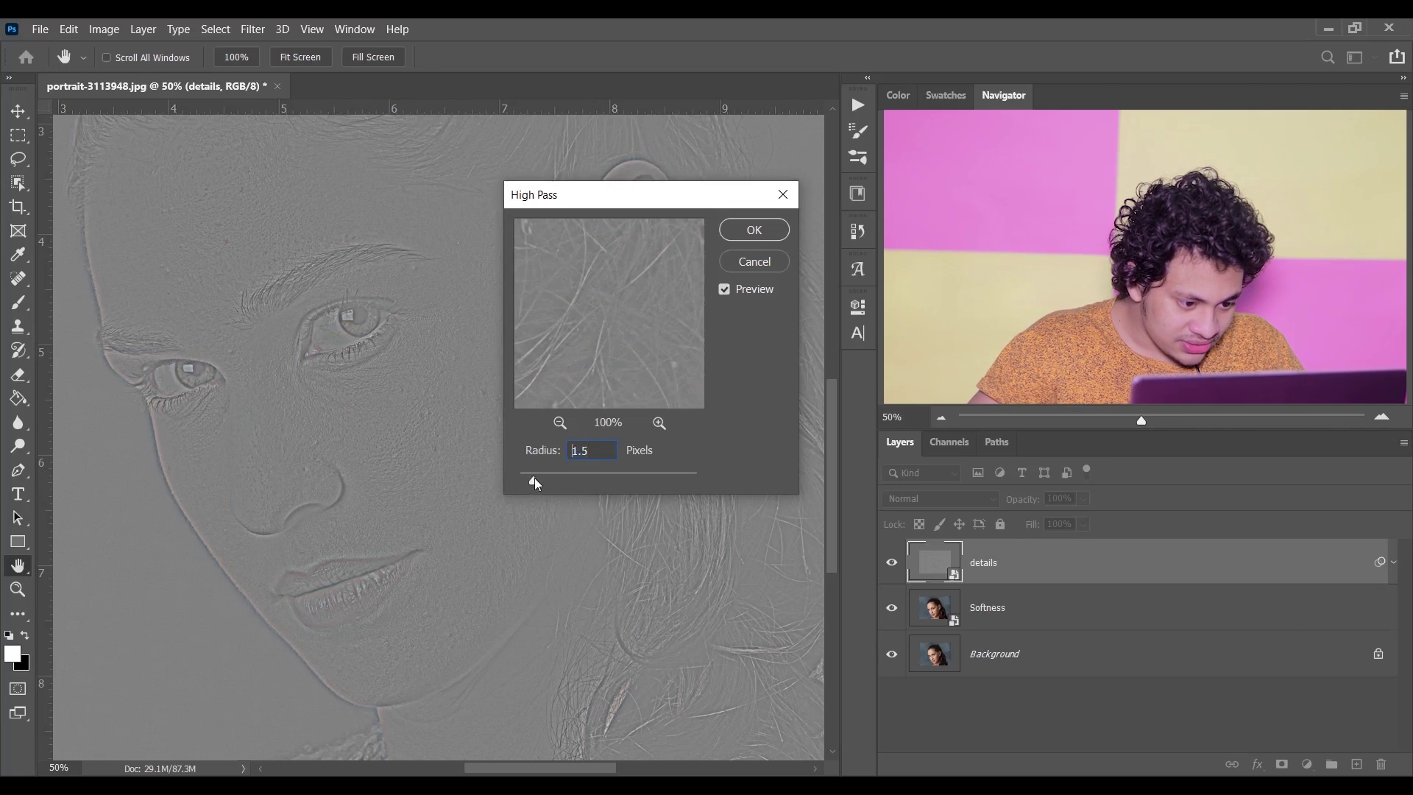
- Set the High Pass radius to 1.5 px, compare with the original, and apply it
double_click(588, 452)
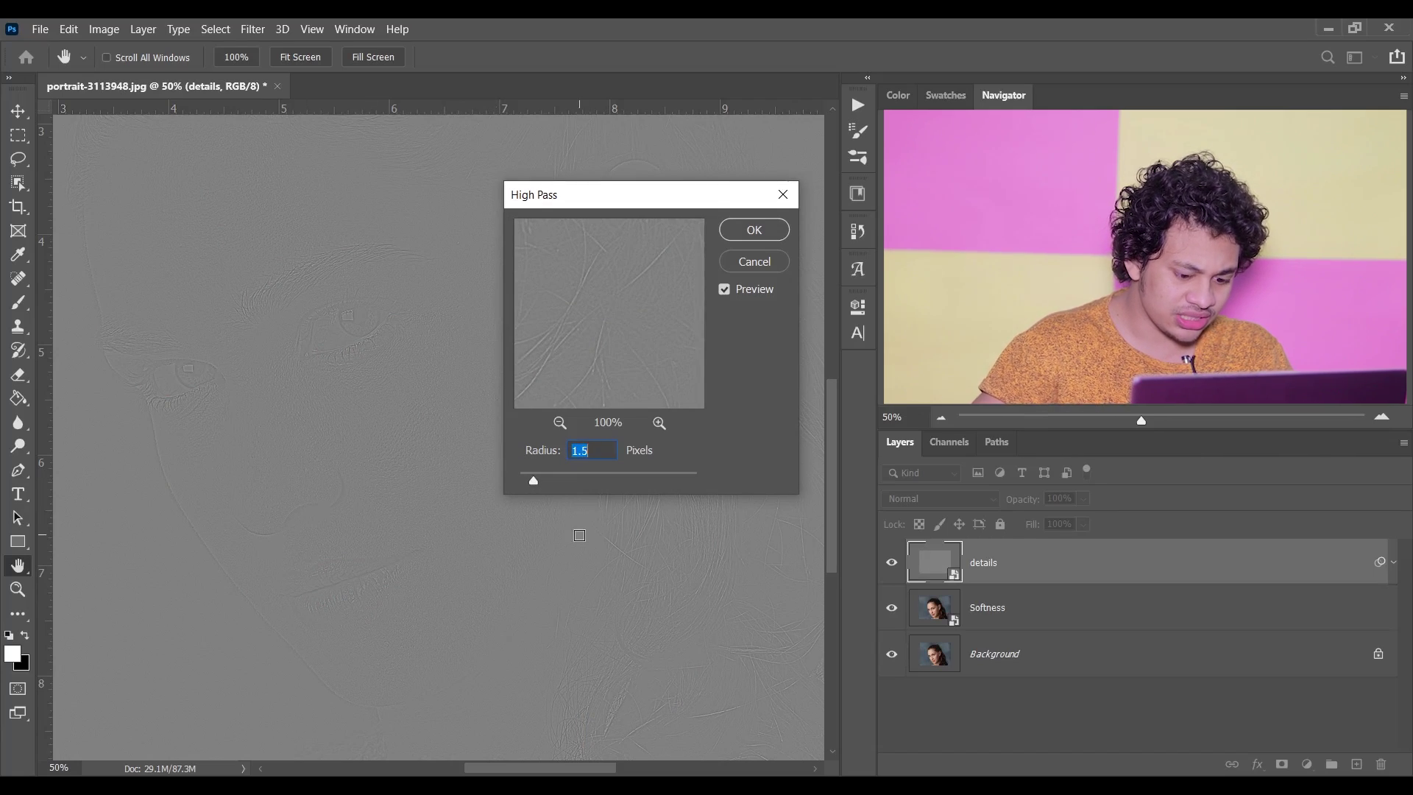
key(ctrl+plus)
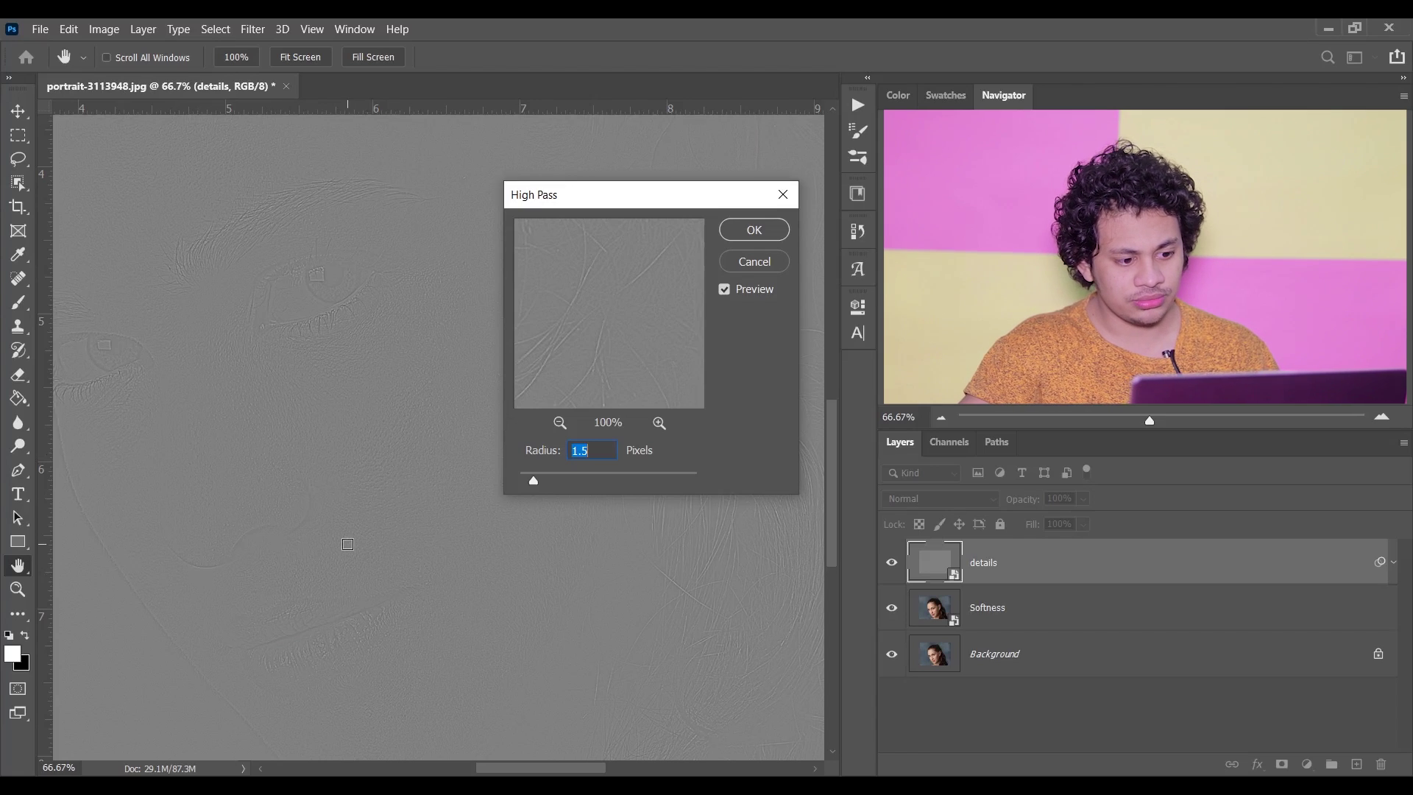
click(739, 293)
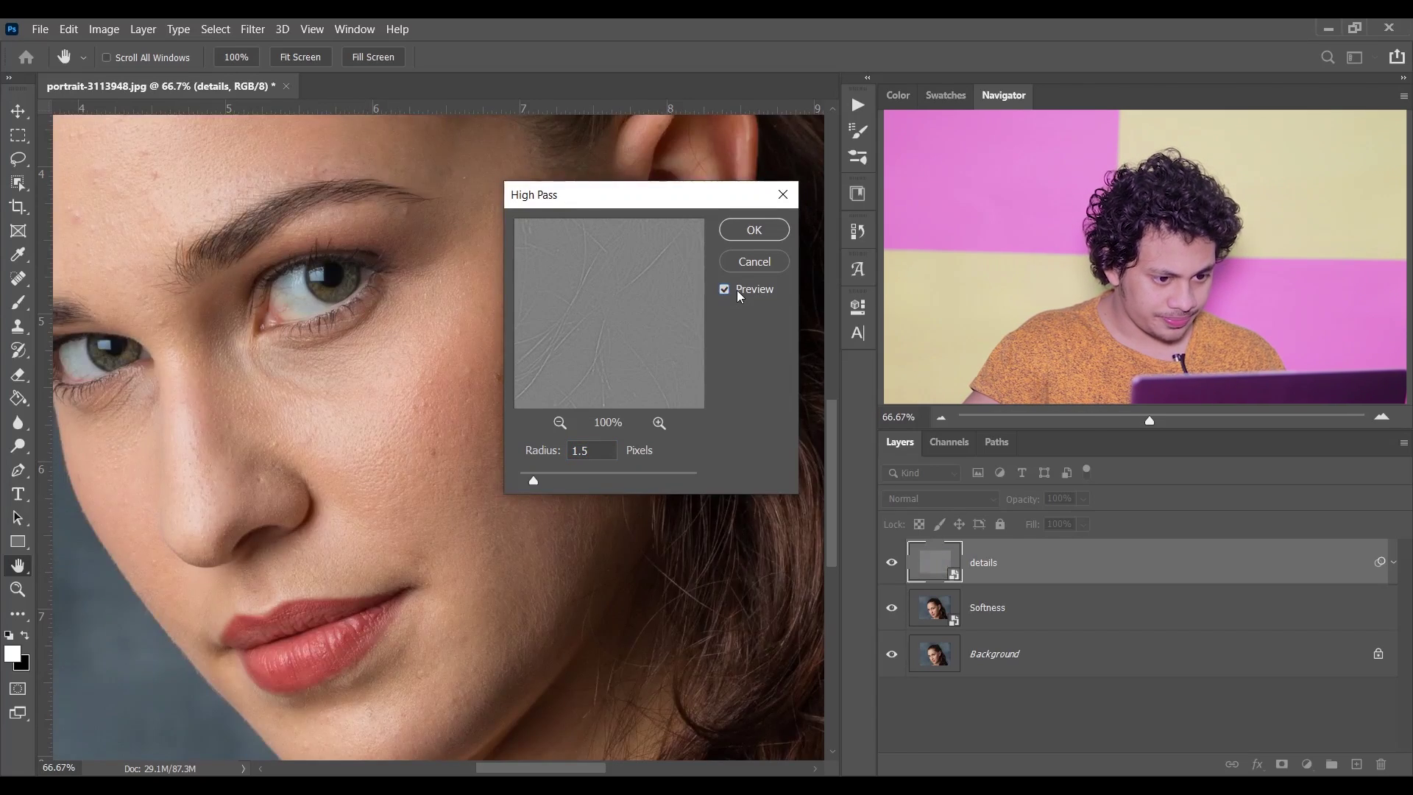
click(736, 290)
click(753, 231)
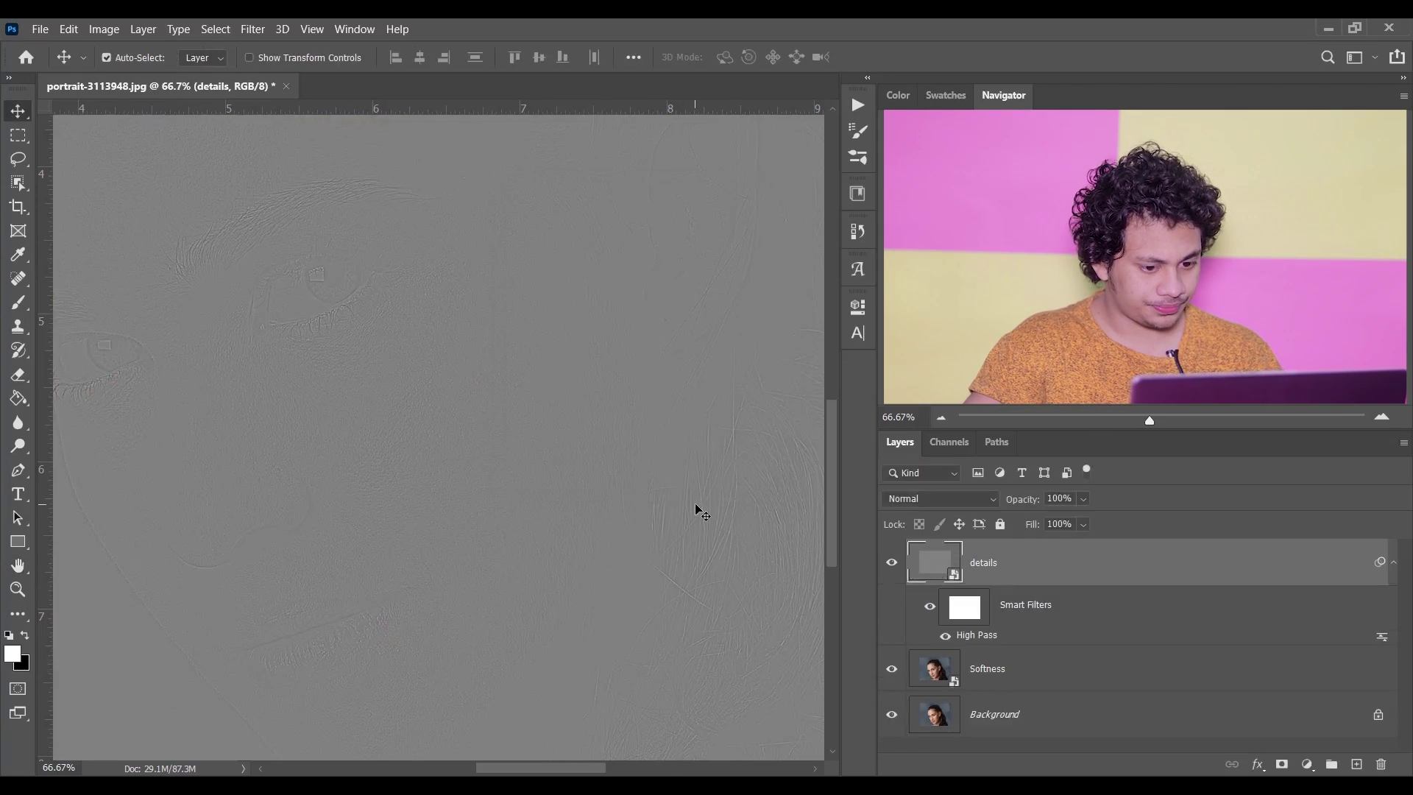
- Set the details layer's blend mode to Linear Light
click(944, 502)
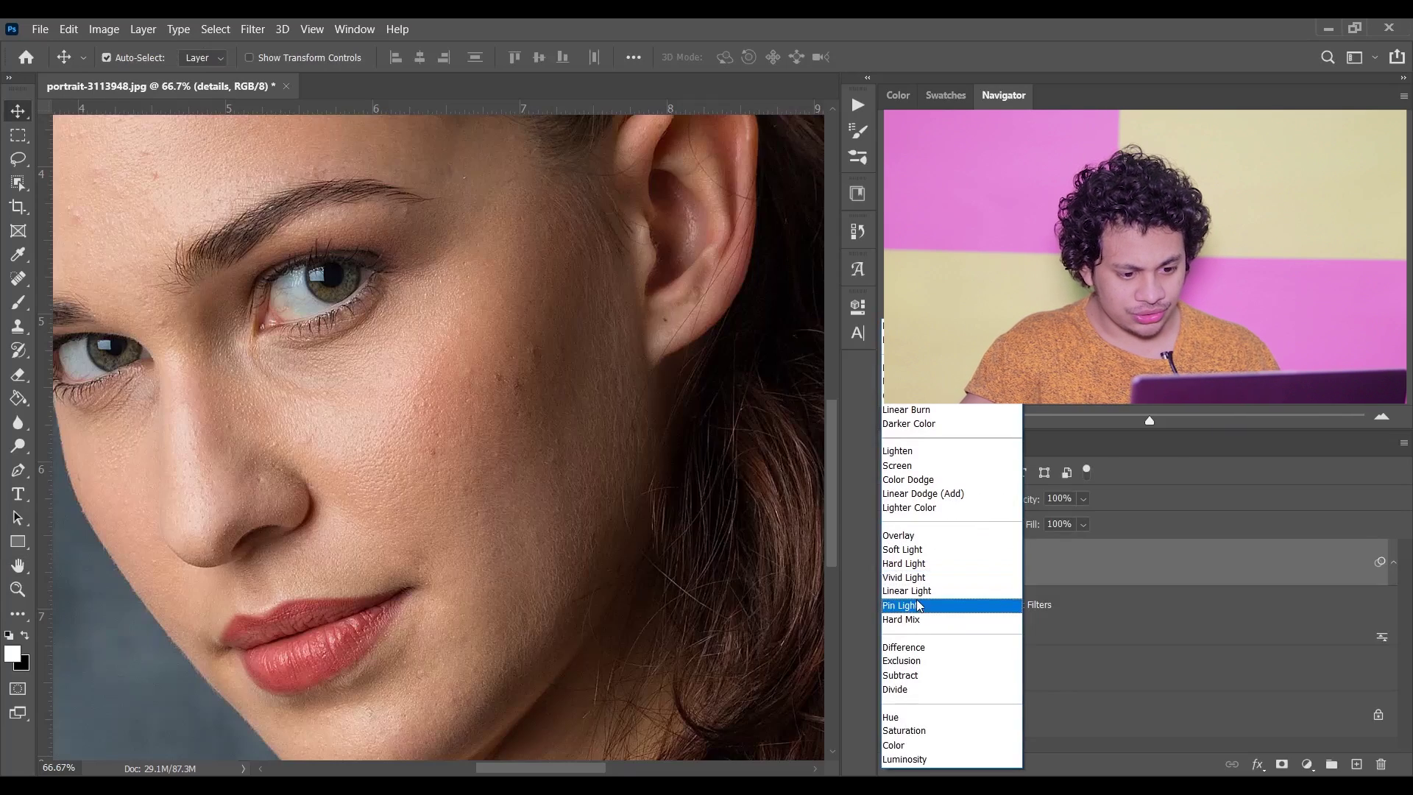
click(913, 592)
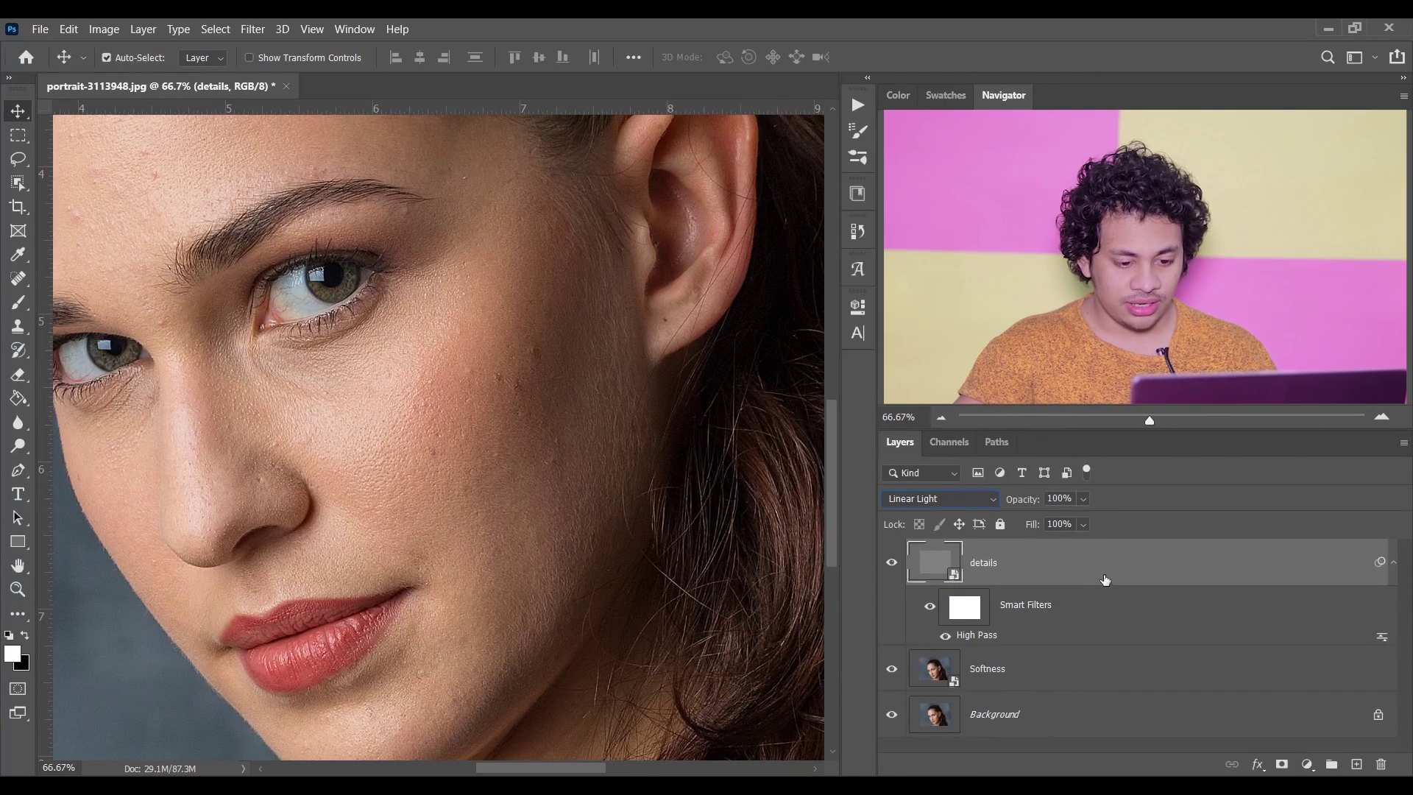
click(1059, 676)
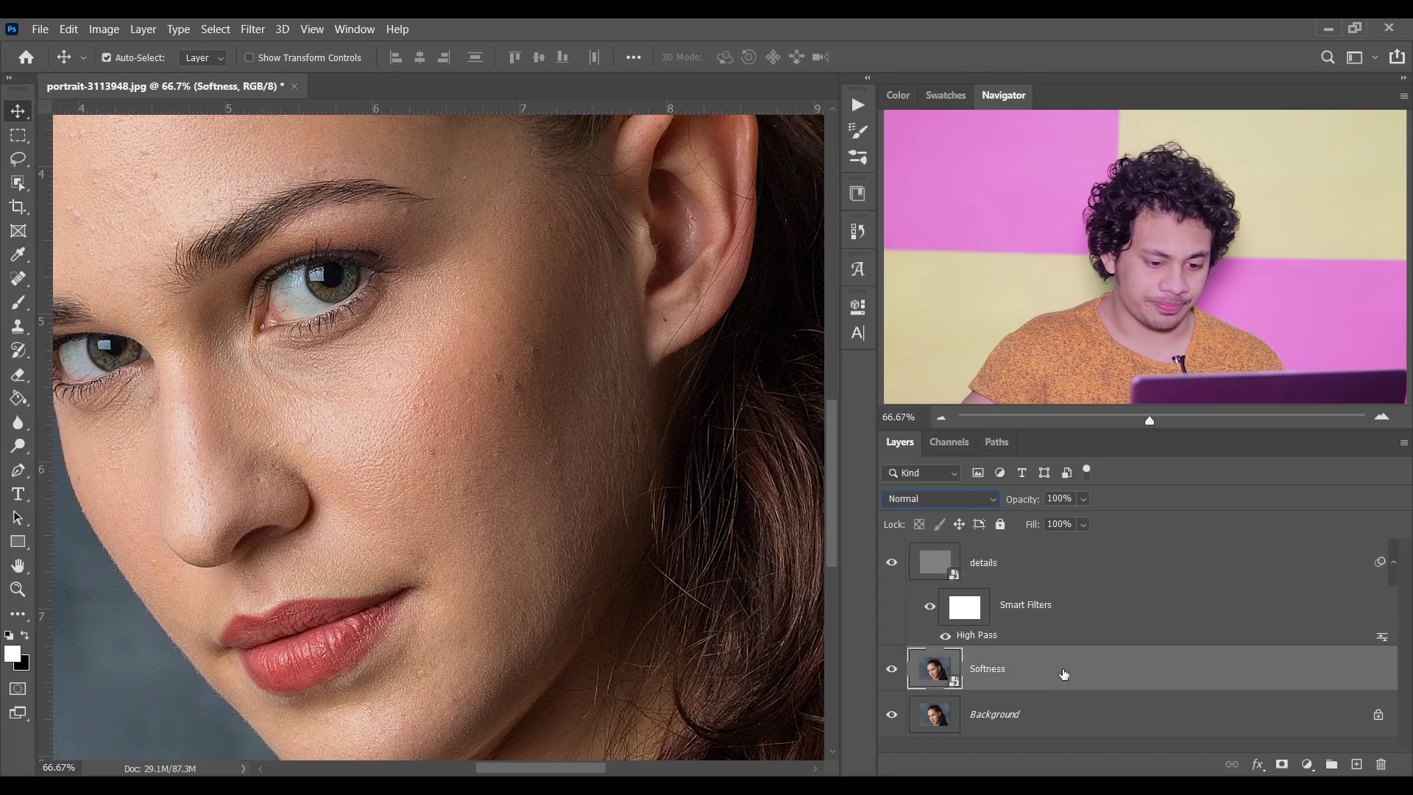
- Start a Gaussian Blur on the Softness layer, trying radii between about 8 and 18 px
click(262, 34)
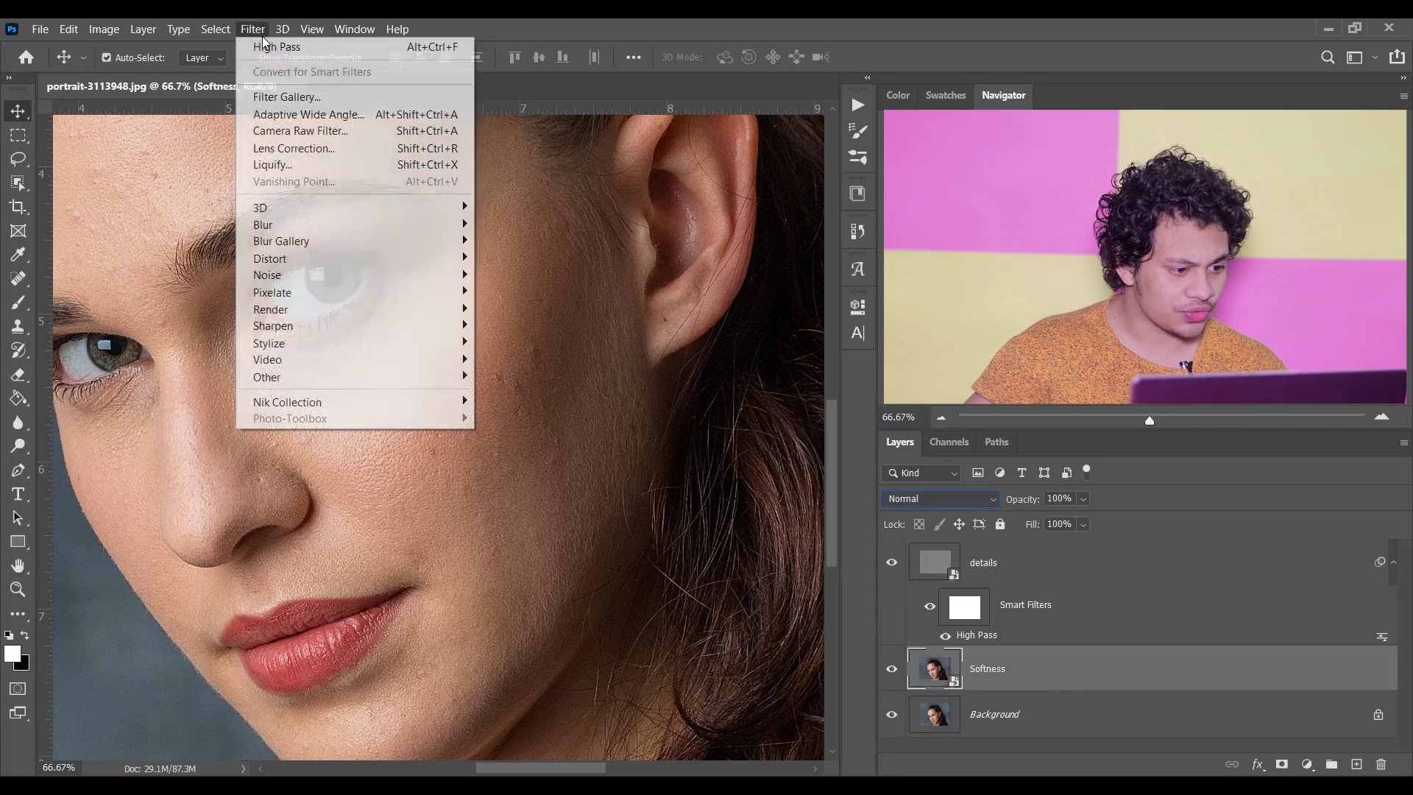
mouse_move(416, 230)
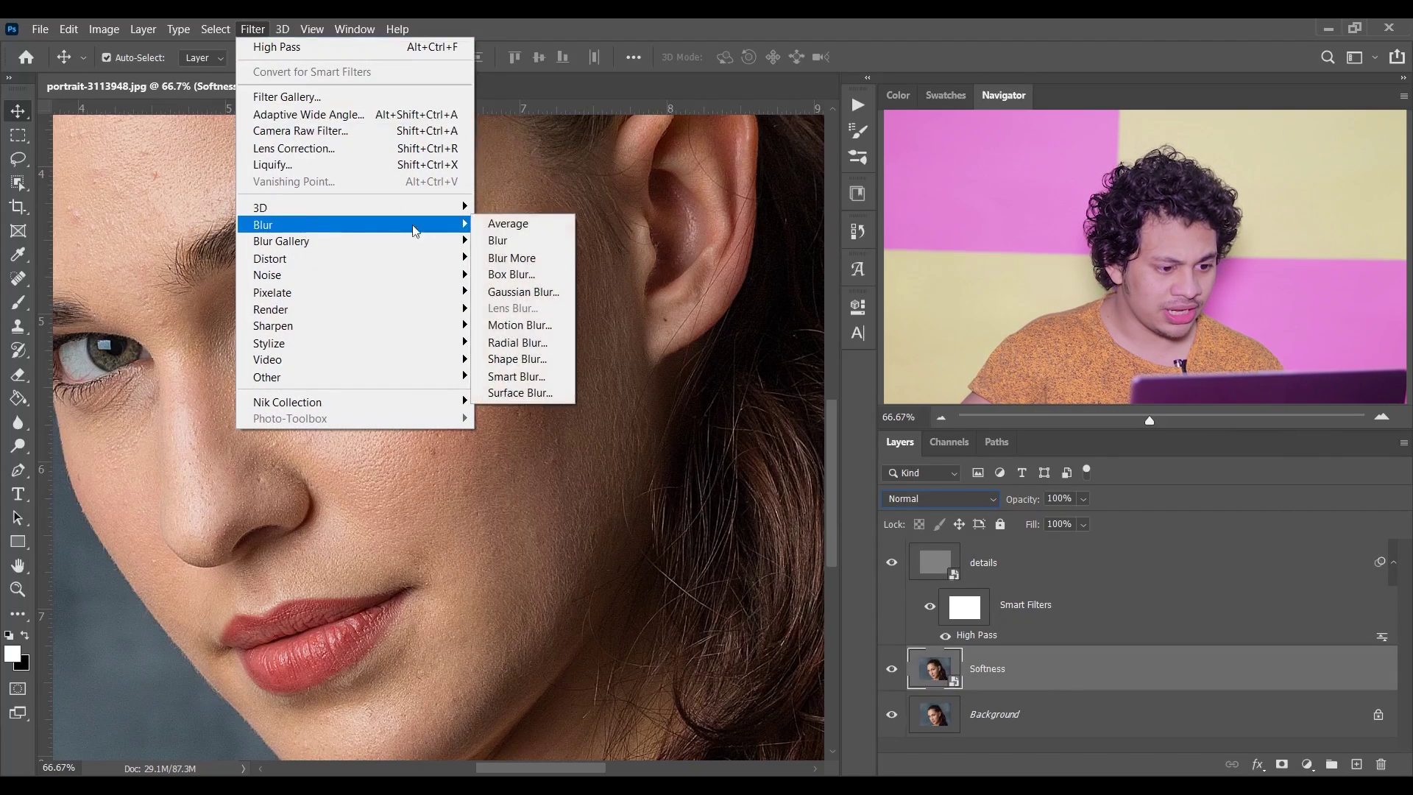
click(528, 292)
drag(710, 303, 640, 349)
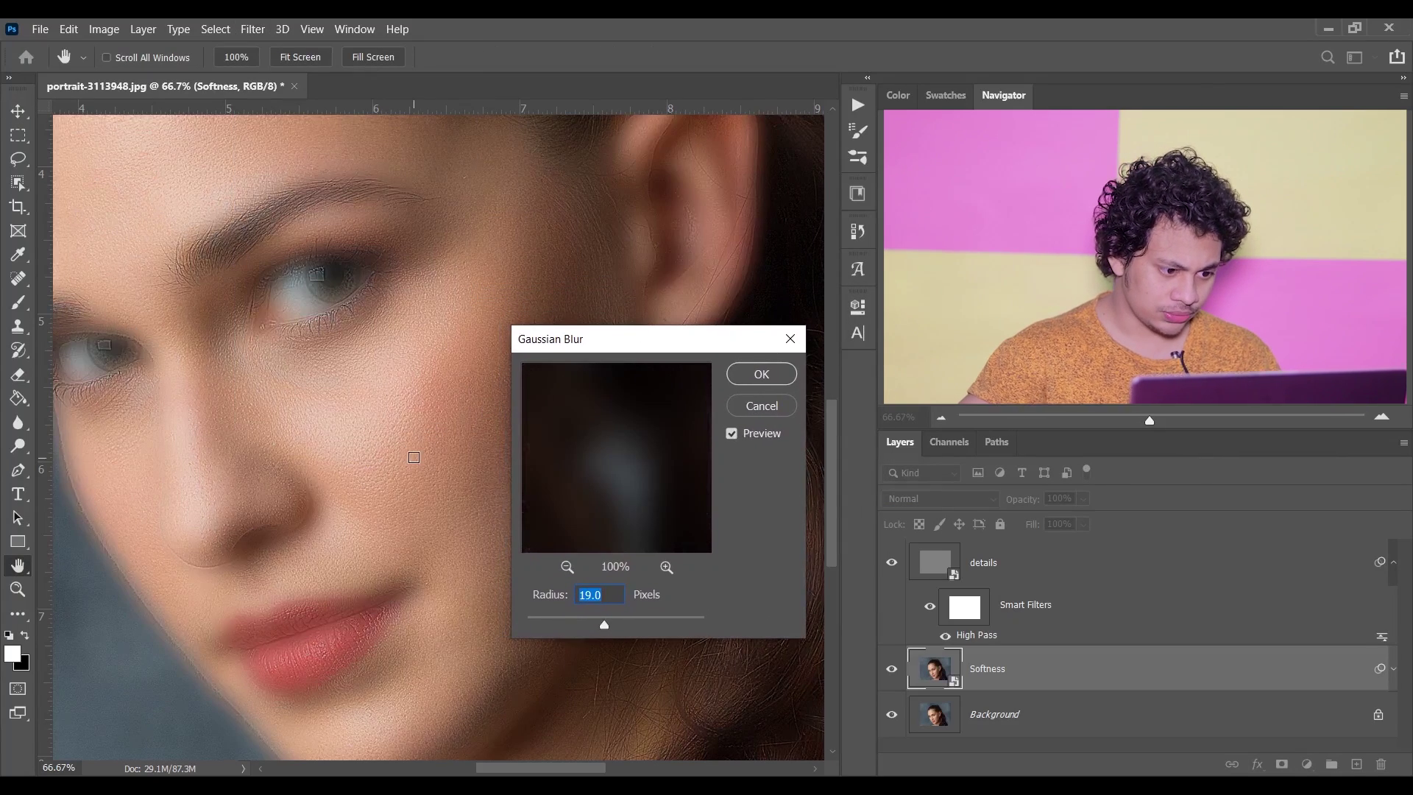
drag(393, 470, 337, 394)
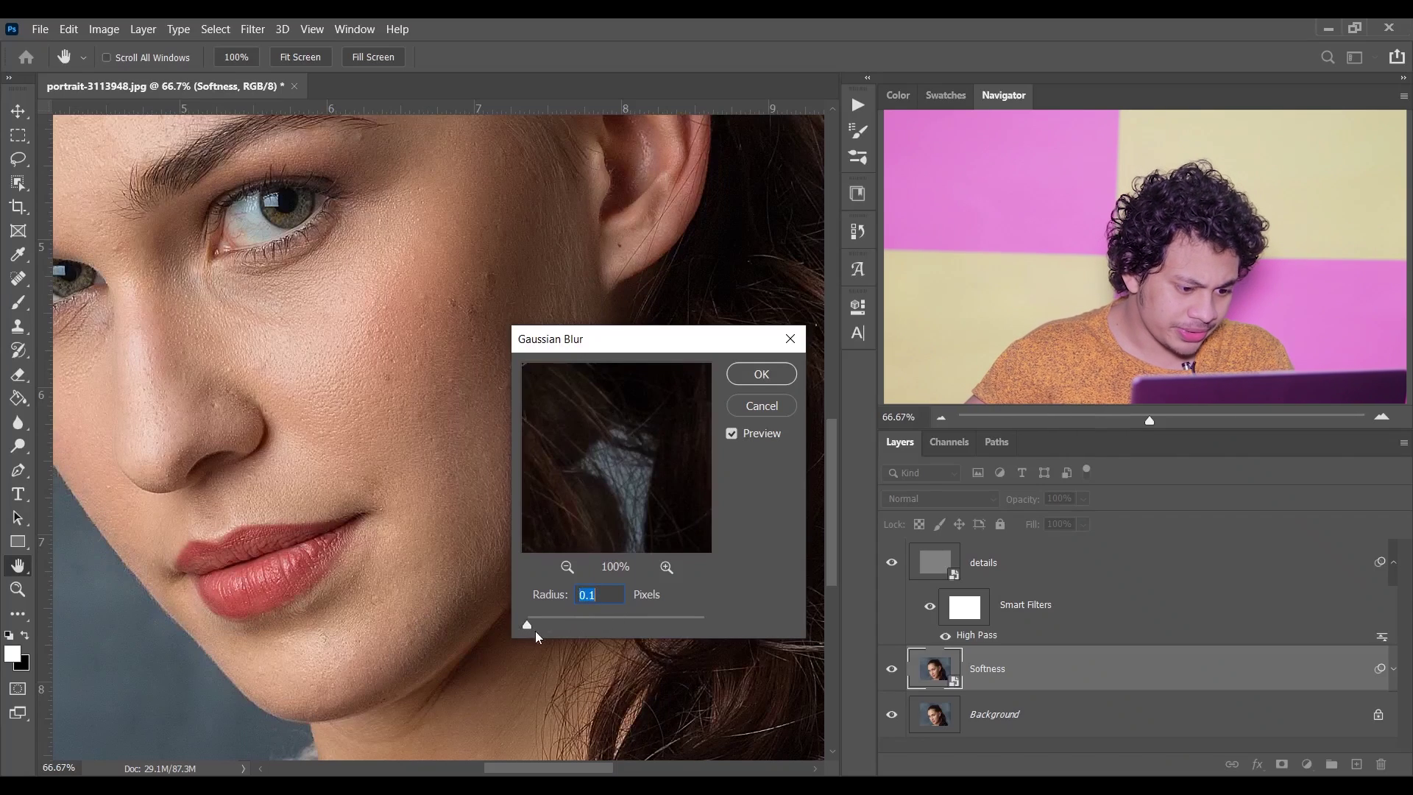
drag(539, 626, 607, 621)
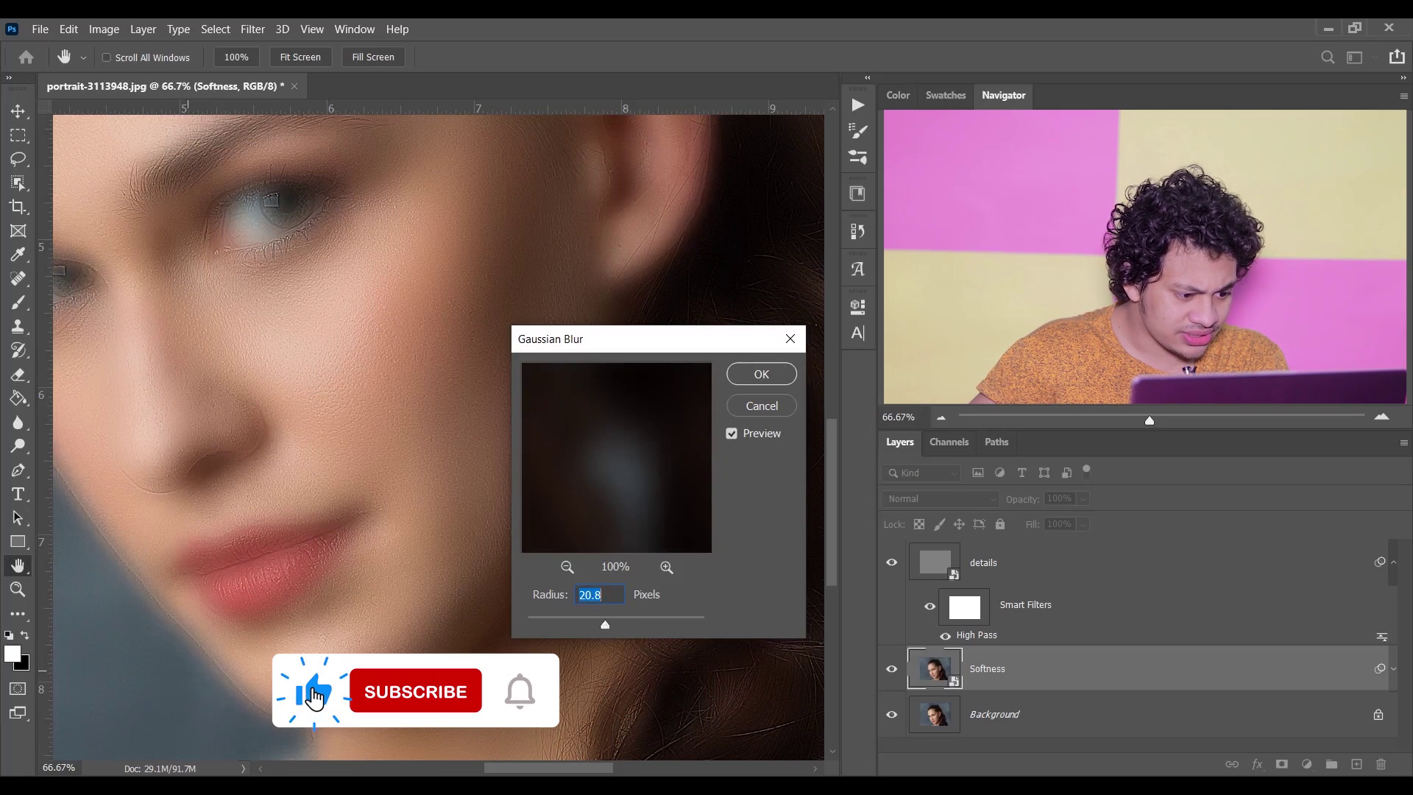
drag(605, 625, 596, 626)
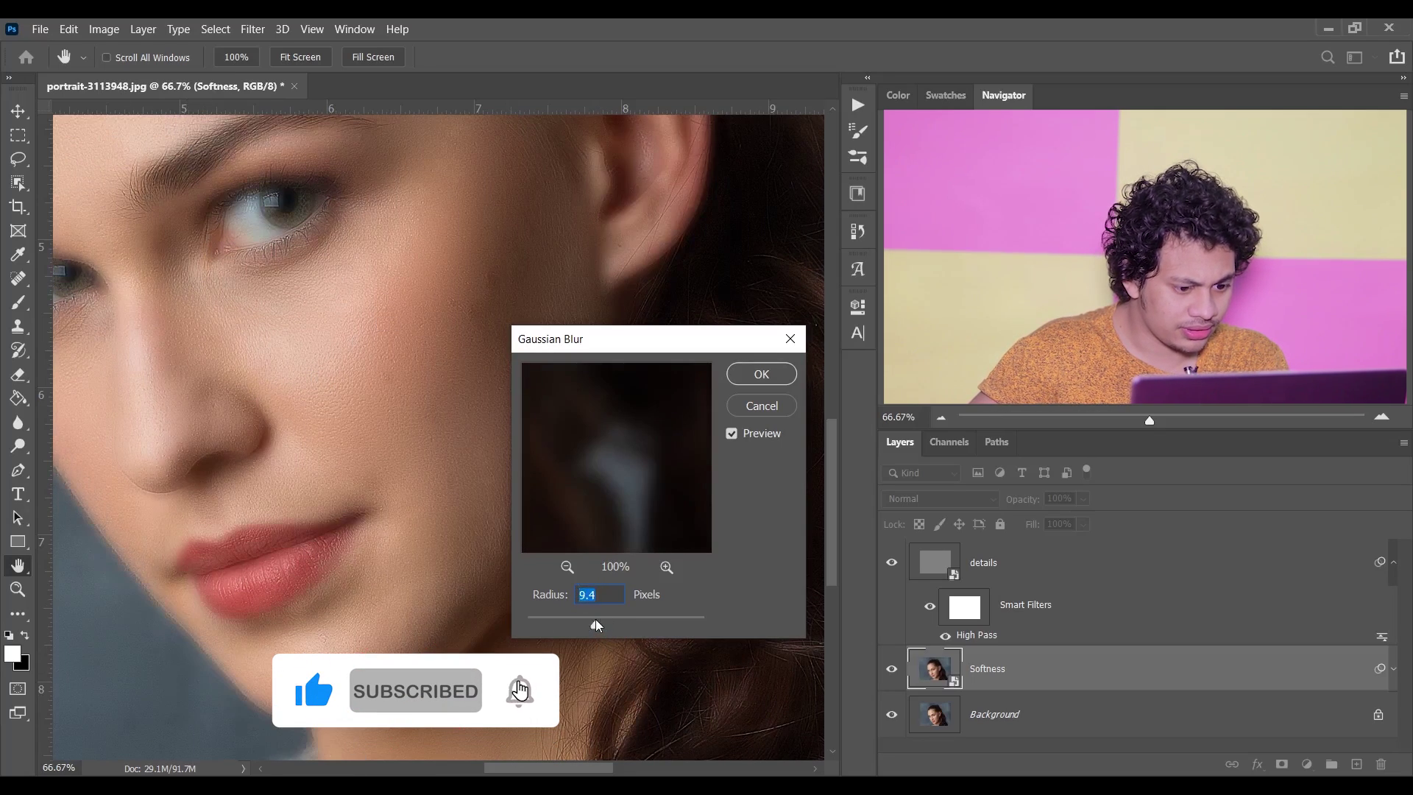
text(18)
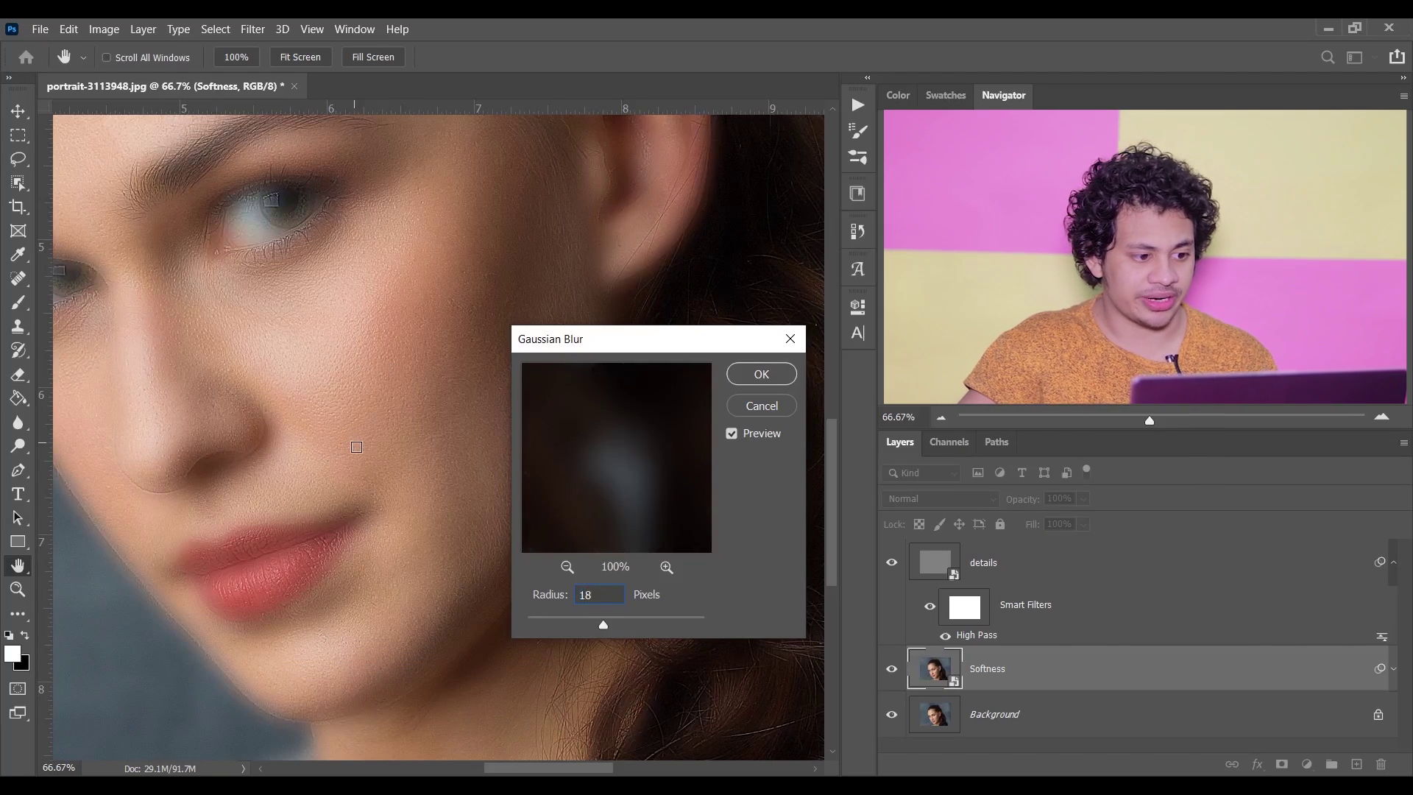
- Settle the Gaussian Blur radius at 15 pixels, compare the preview, and apply it
drag(628, 351, 642, 417)
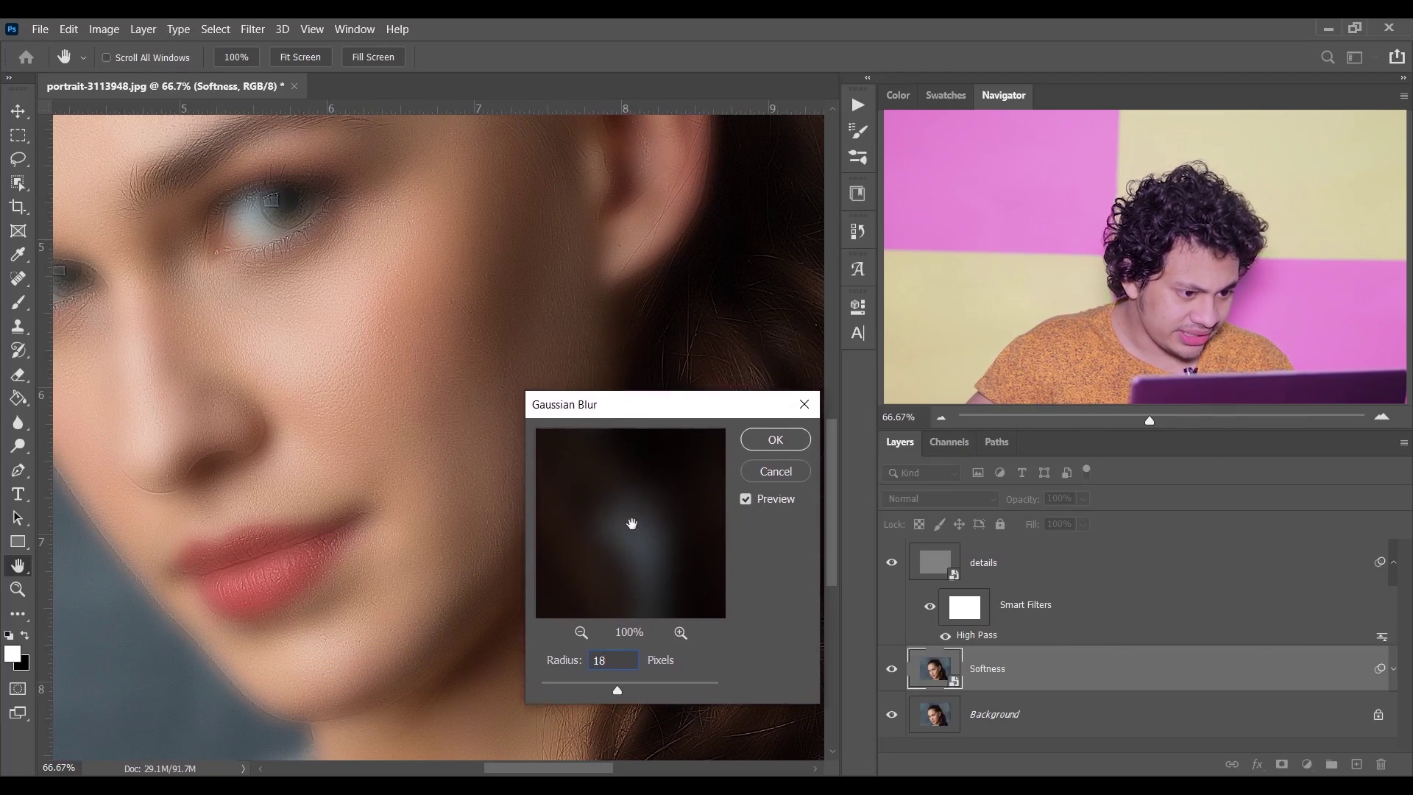
drag(306, 334, 287, 361)
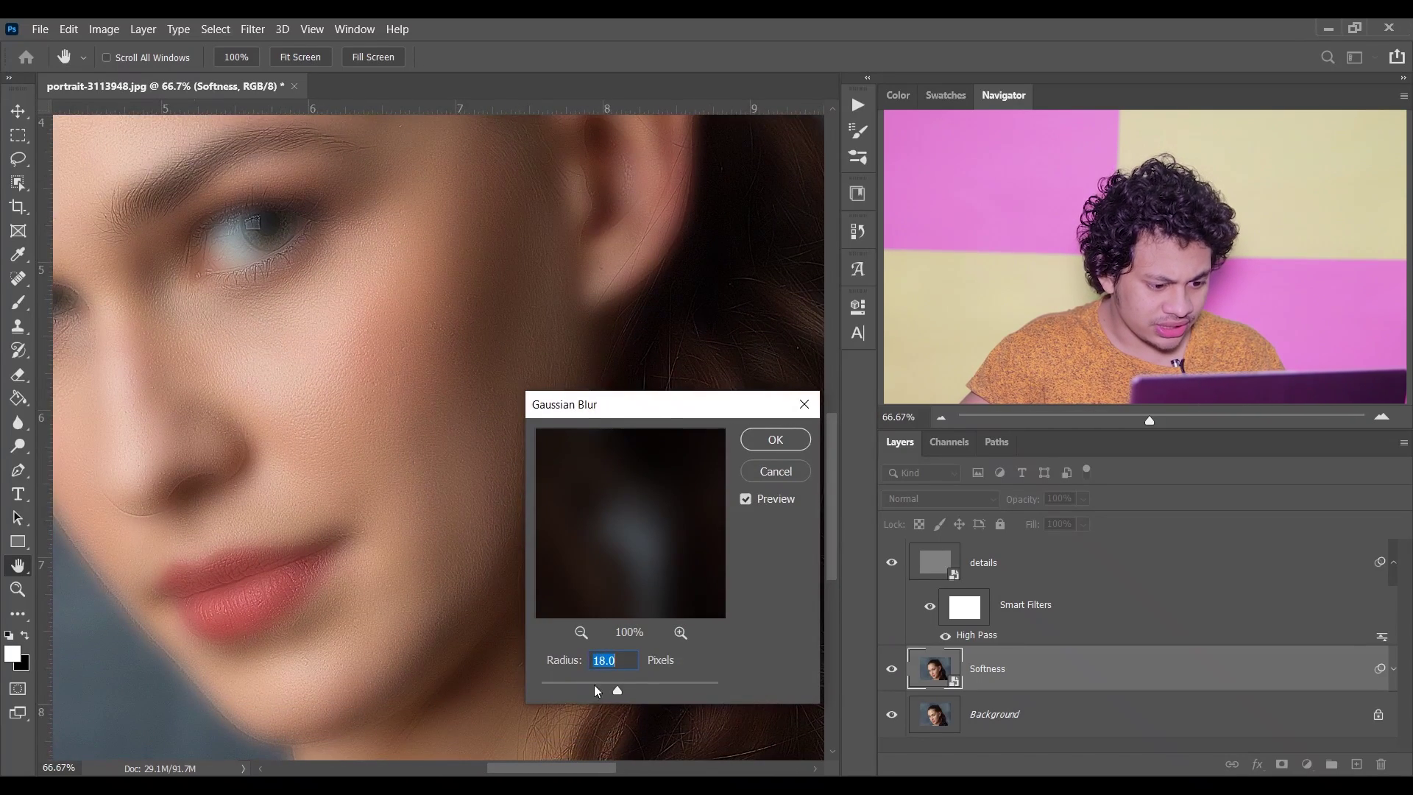
drag(615, 685, 614, 684)
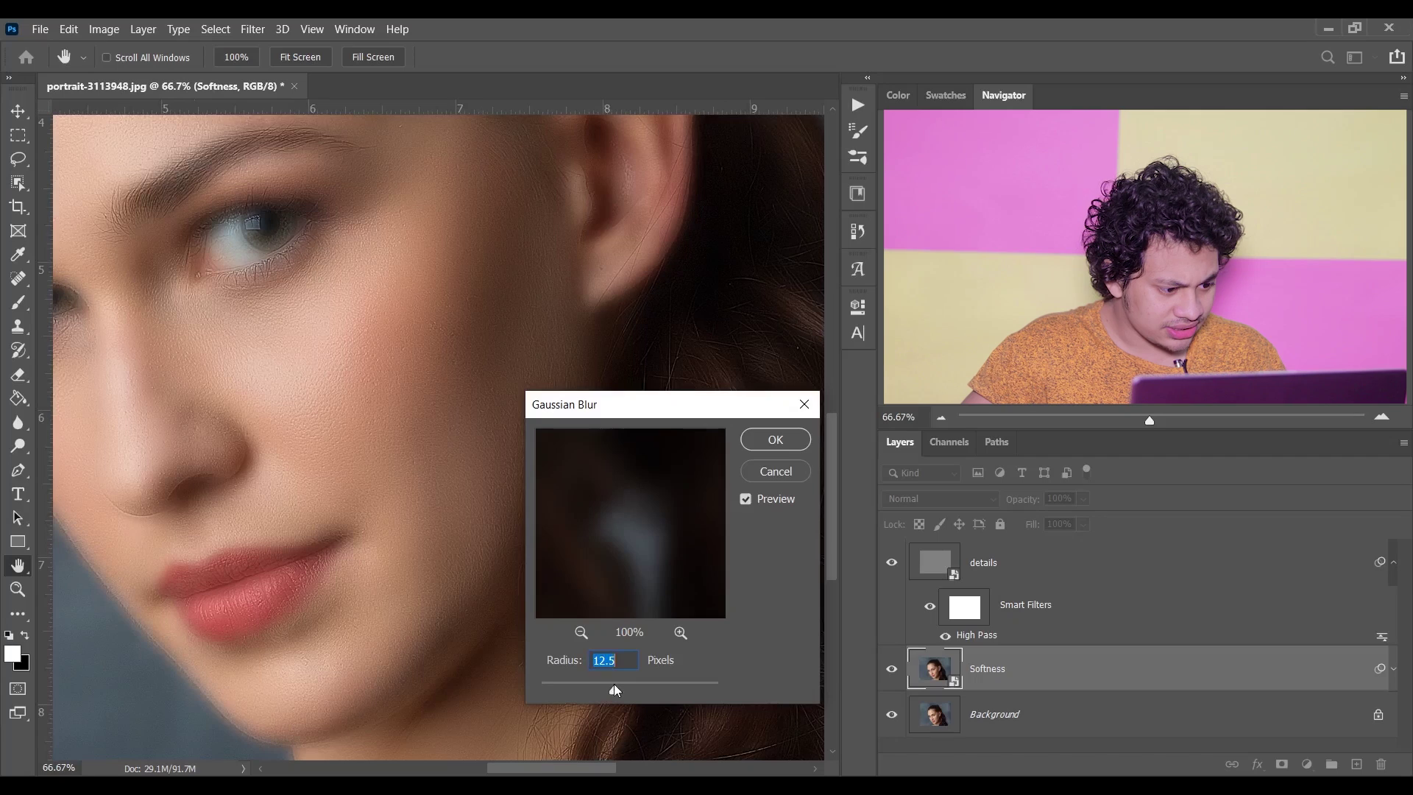
text(15)
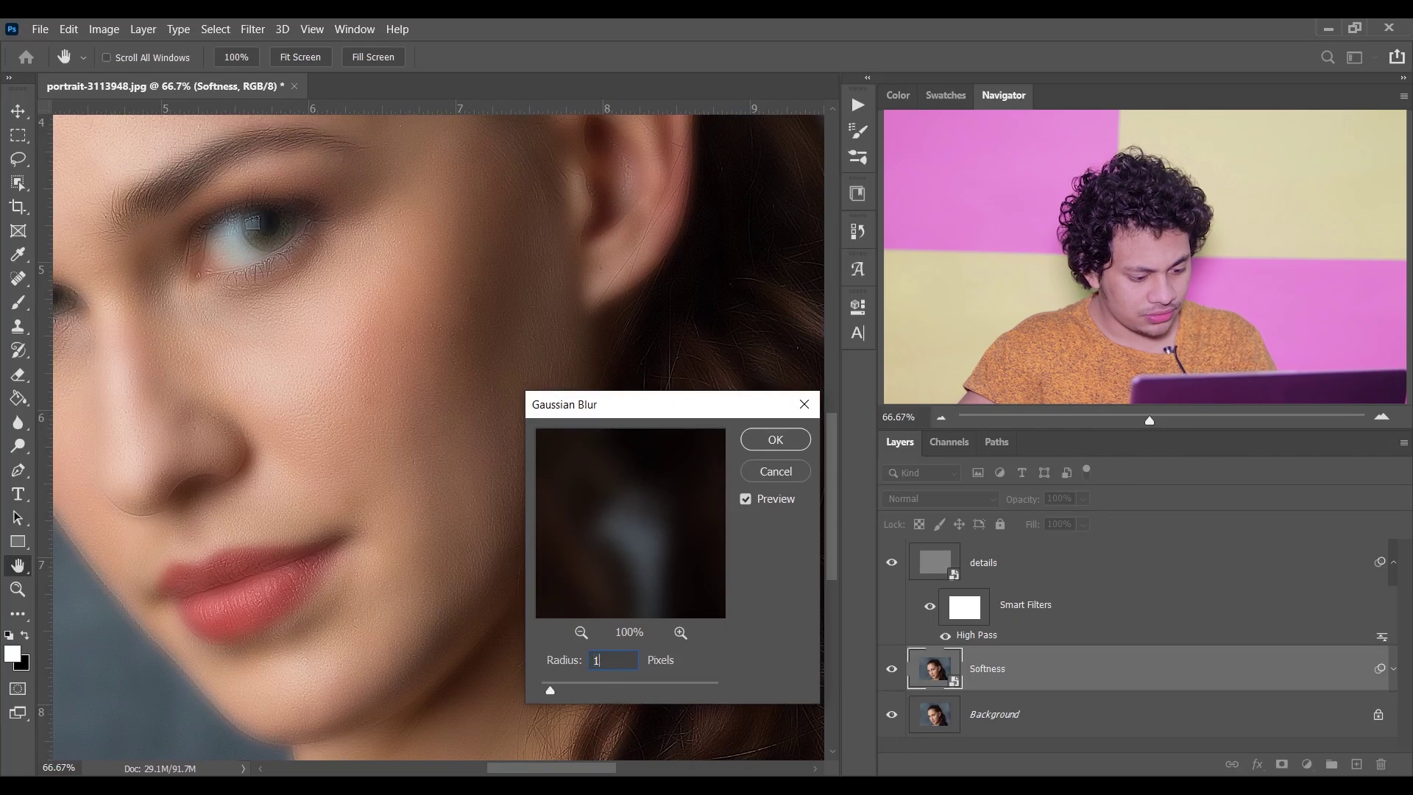
click(752, 498)
click(752, 499)
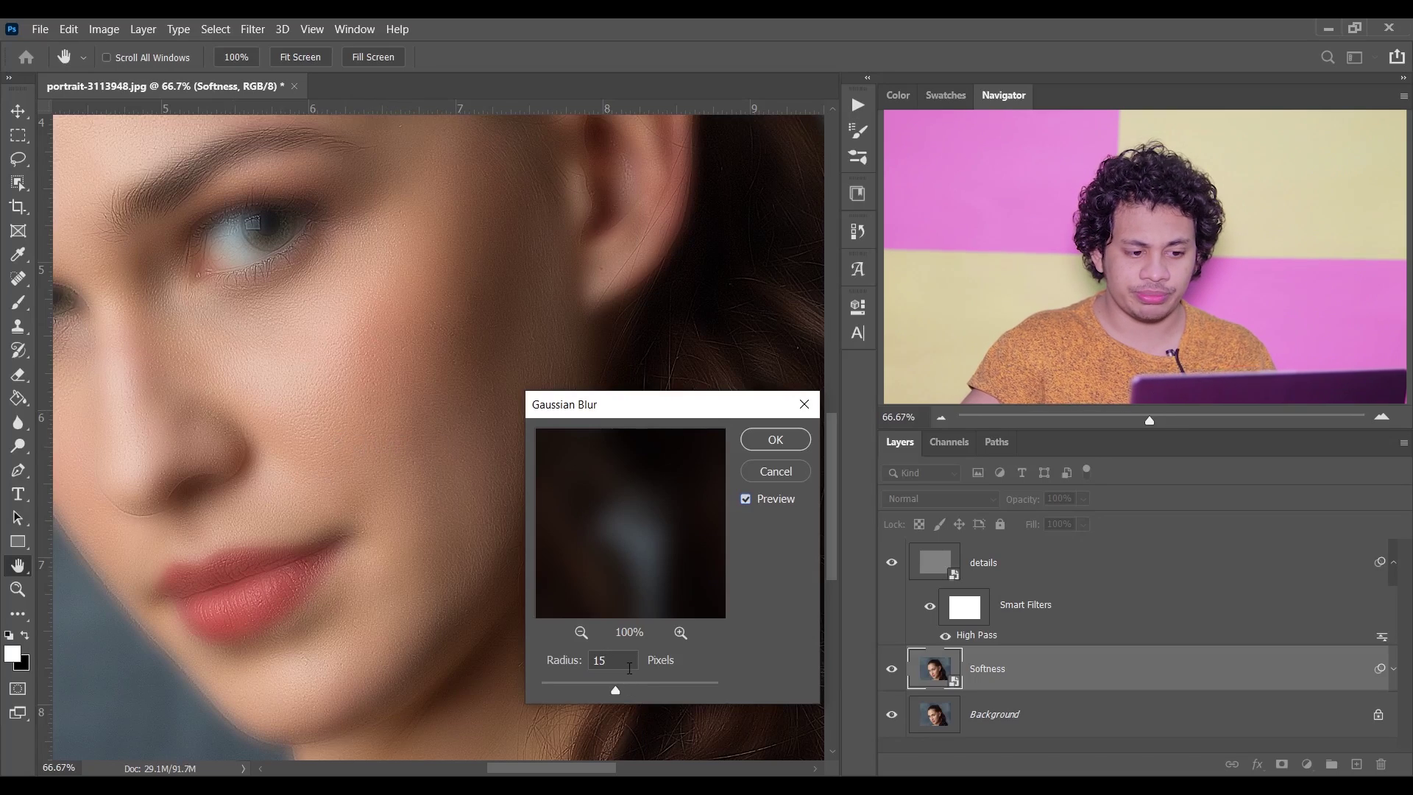
click(772, 440)
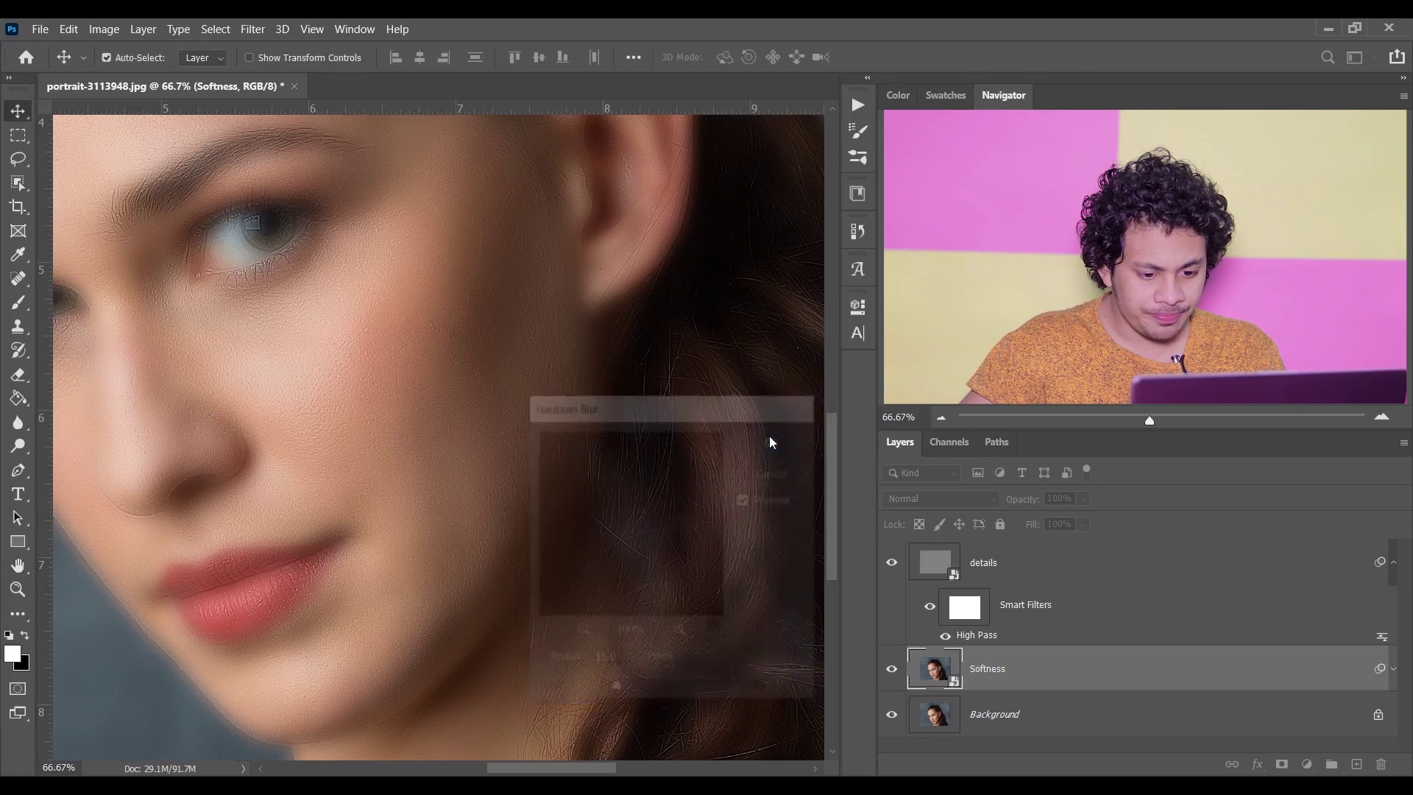
- Group the details and Softness layers and name the group 'Airbrush skin'
scroll(1051, 604, down, 1)
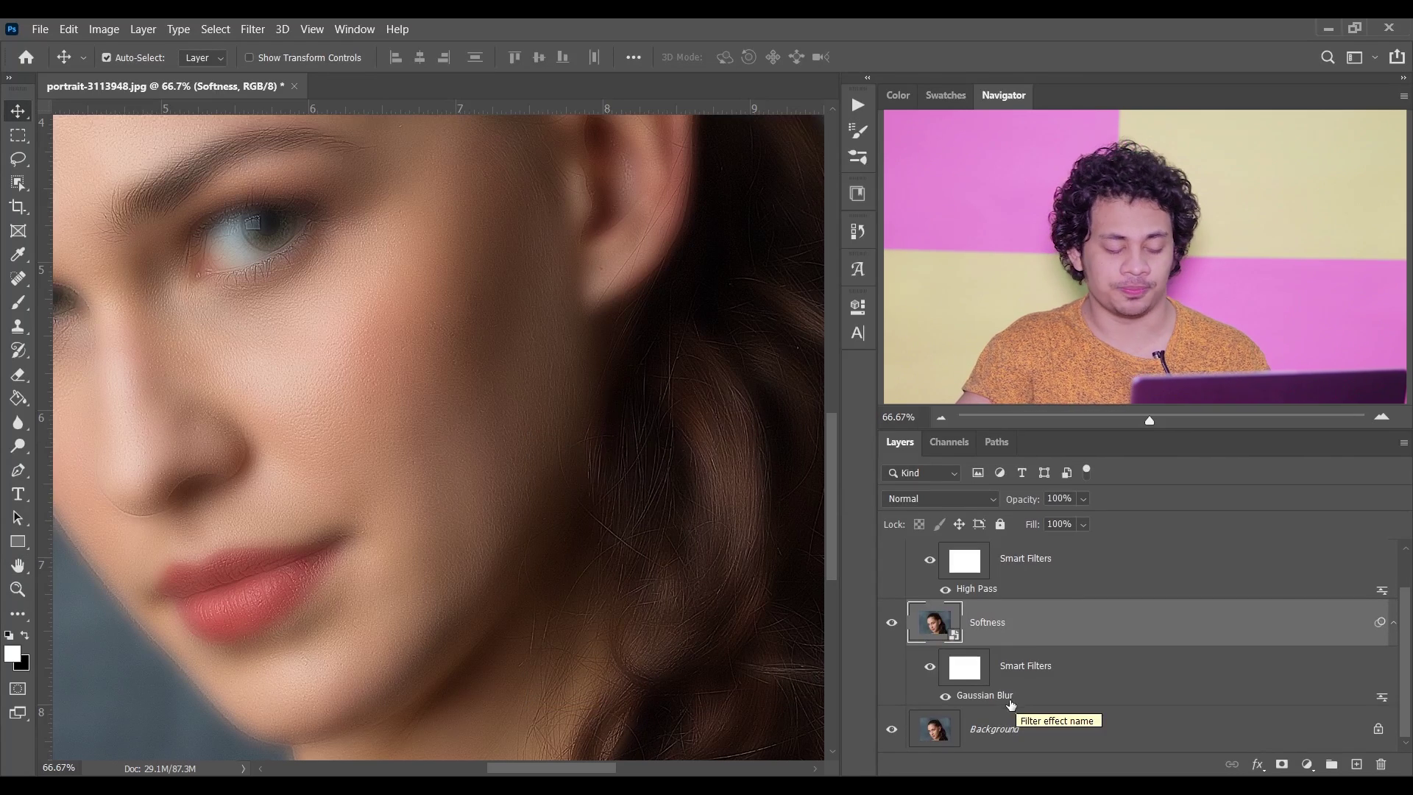
scroll(1013, 704, up, 1)
click(1063, 566)
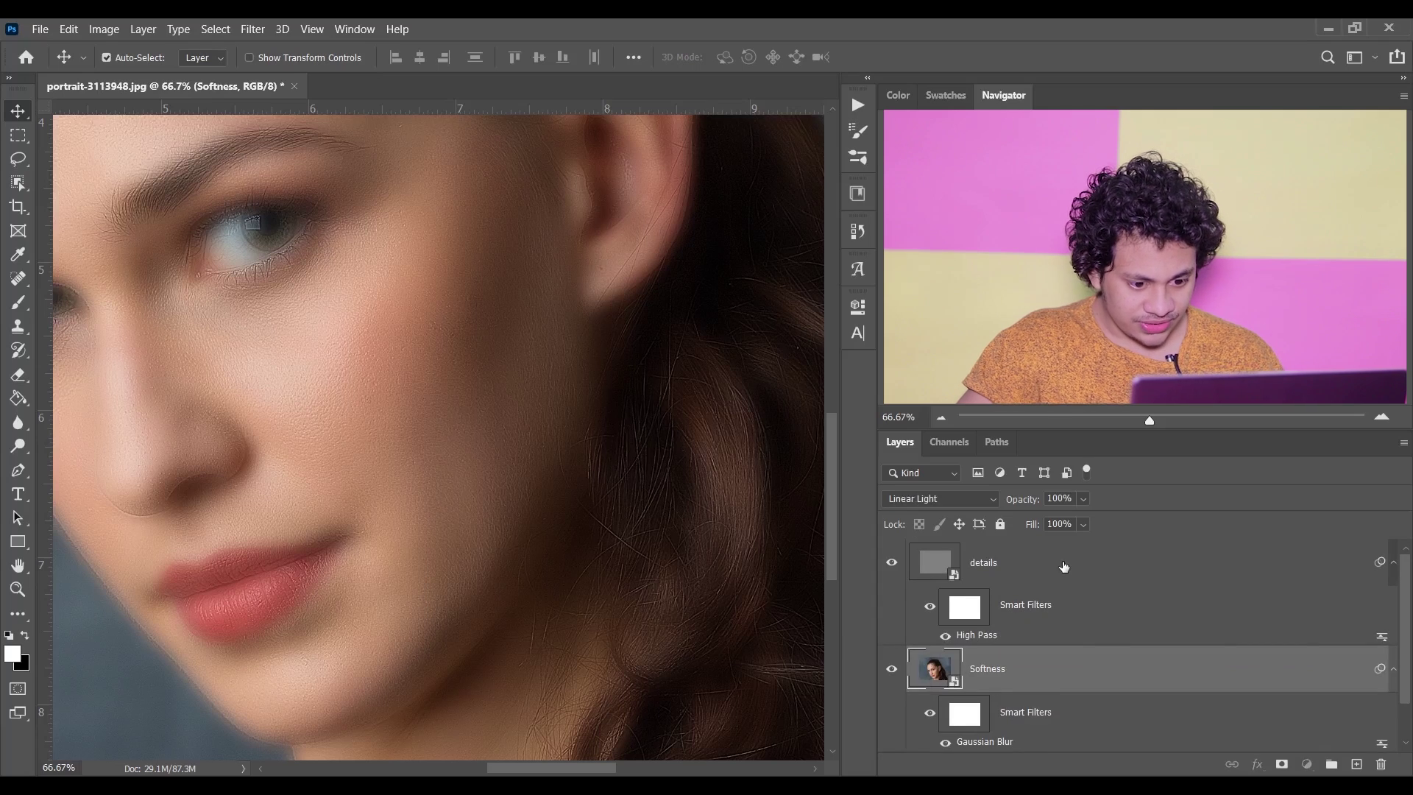
shift+click(1053, 672)
key(ctrl+g)
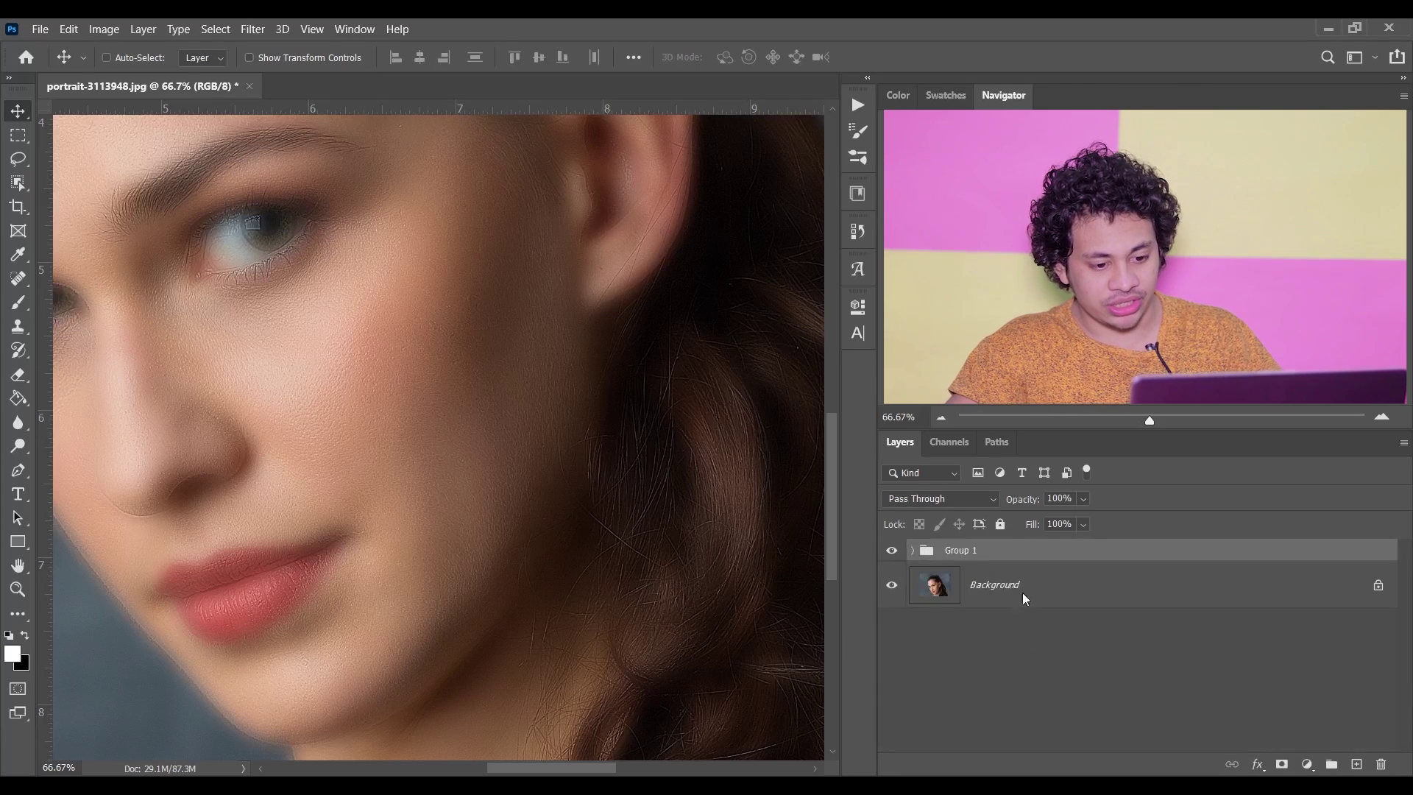
double_click(962, 551)
text(Airbrush skin)
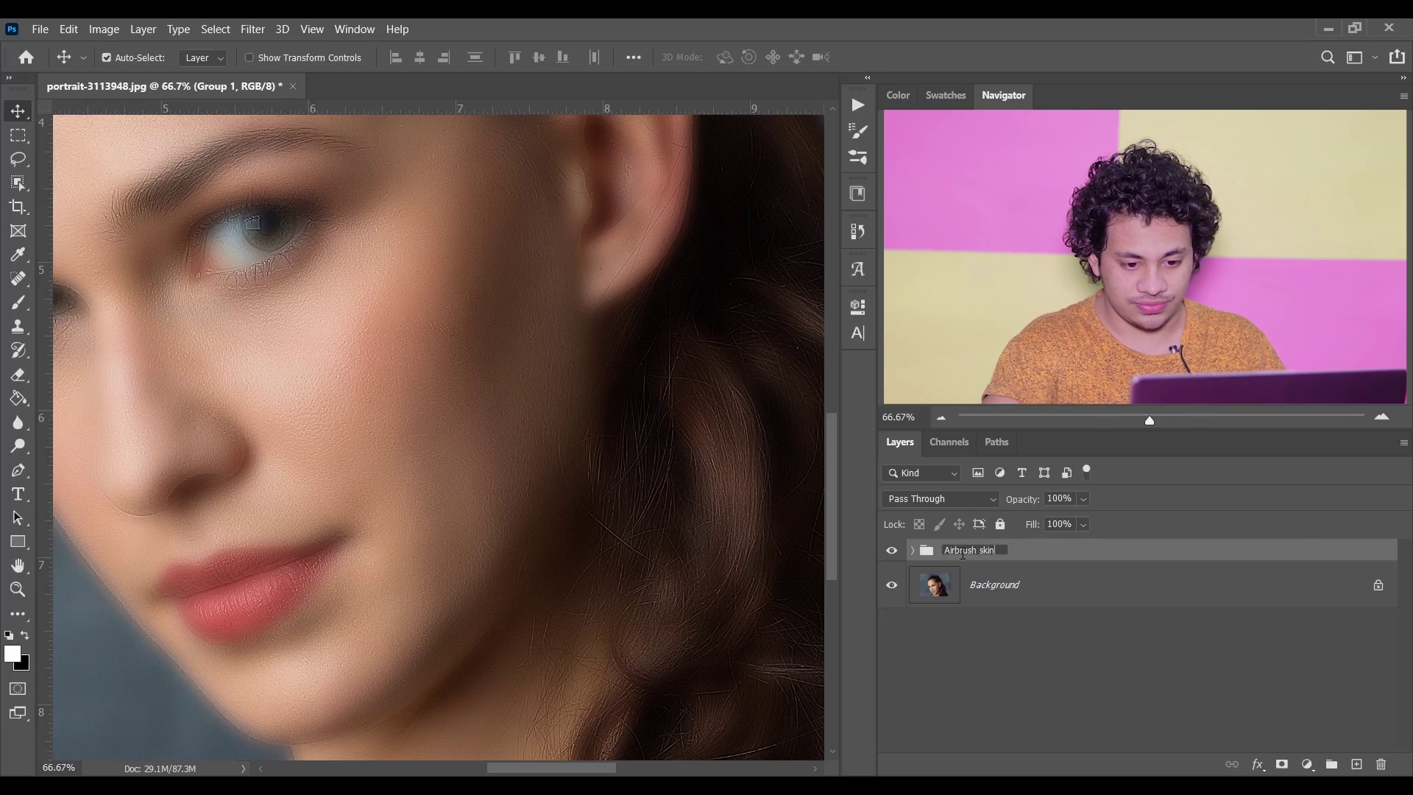
key(Return)
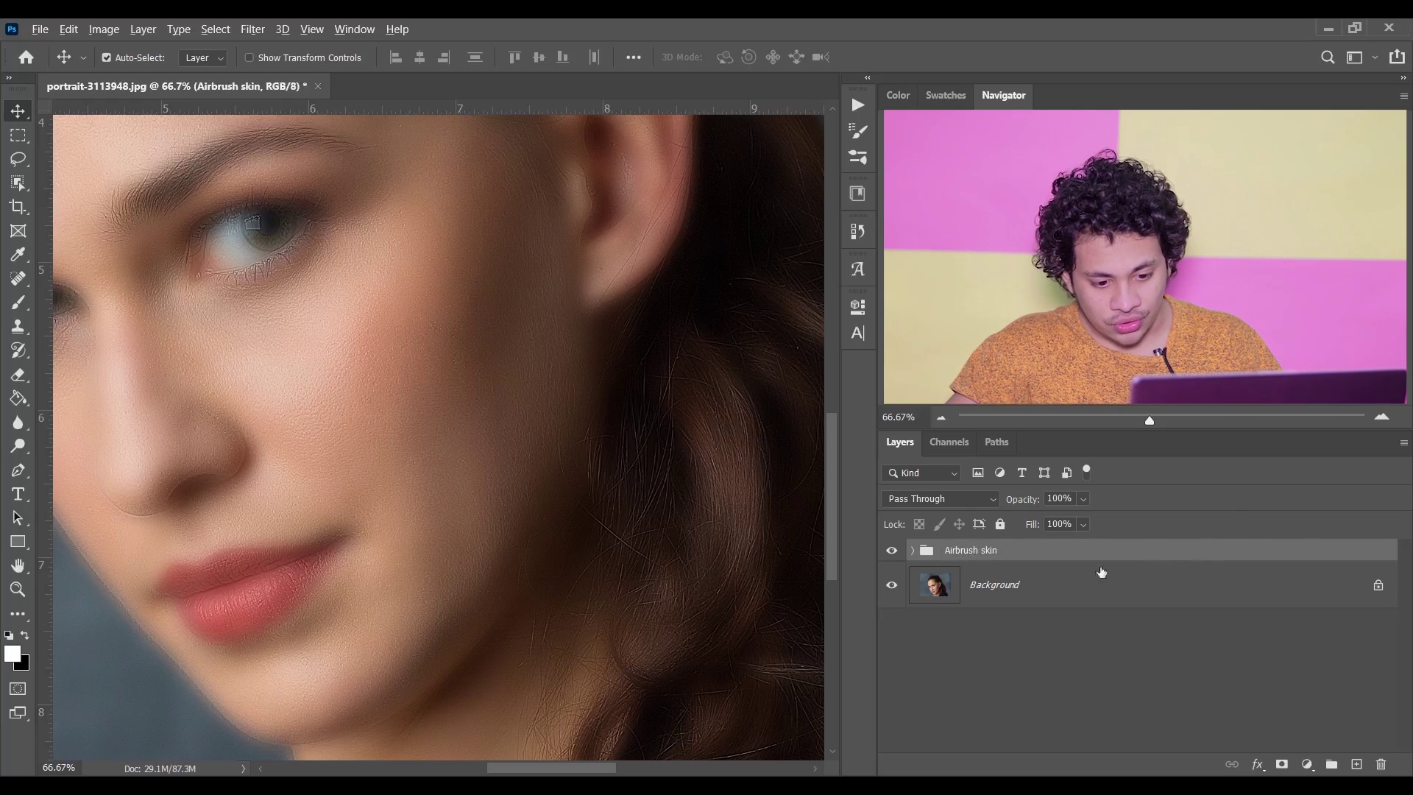
- Add a black layer mask to the Airbrush skin group
alt+click(1283, 765)
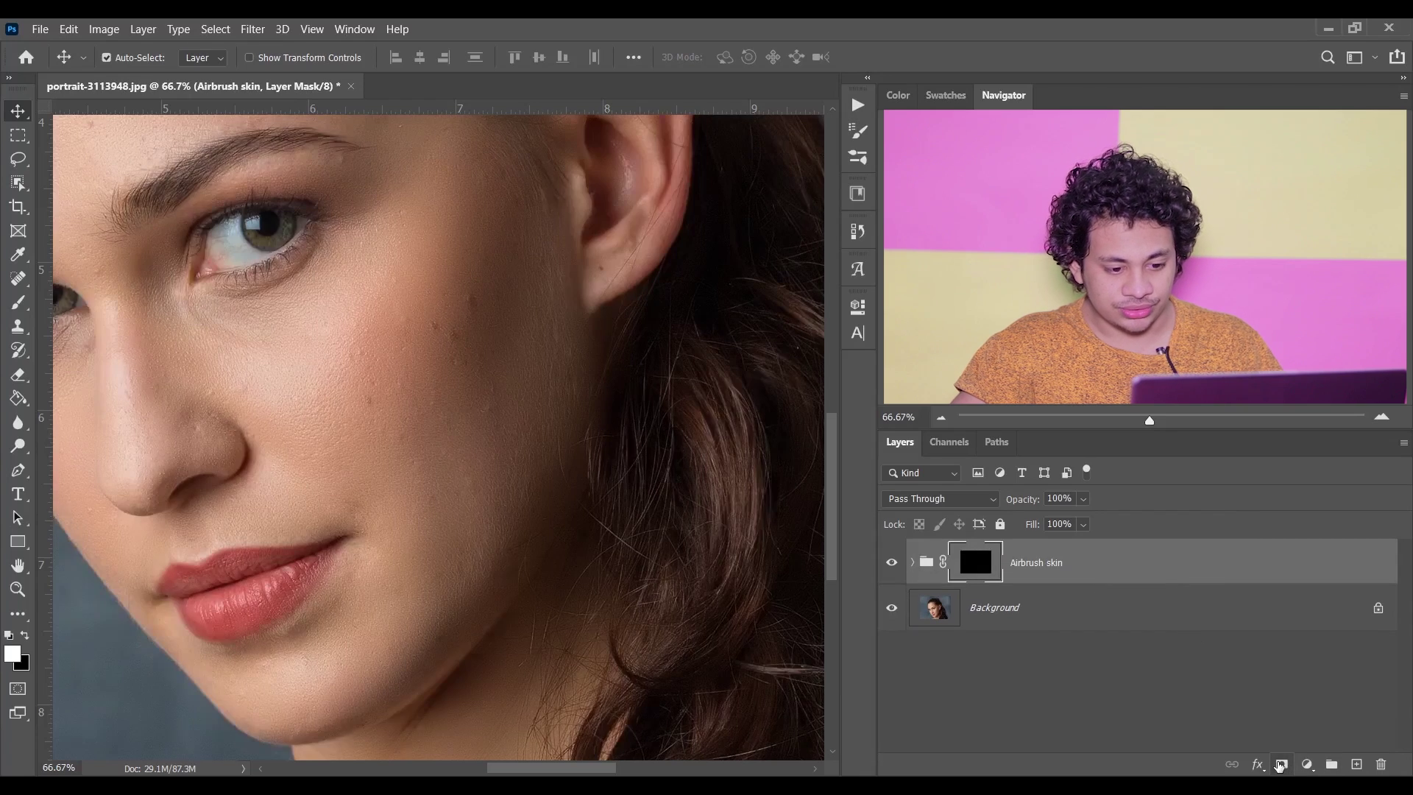
scroll(424, 435, left, 1)
scroll(424, 435, down, 1)
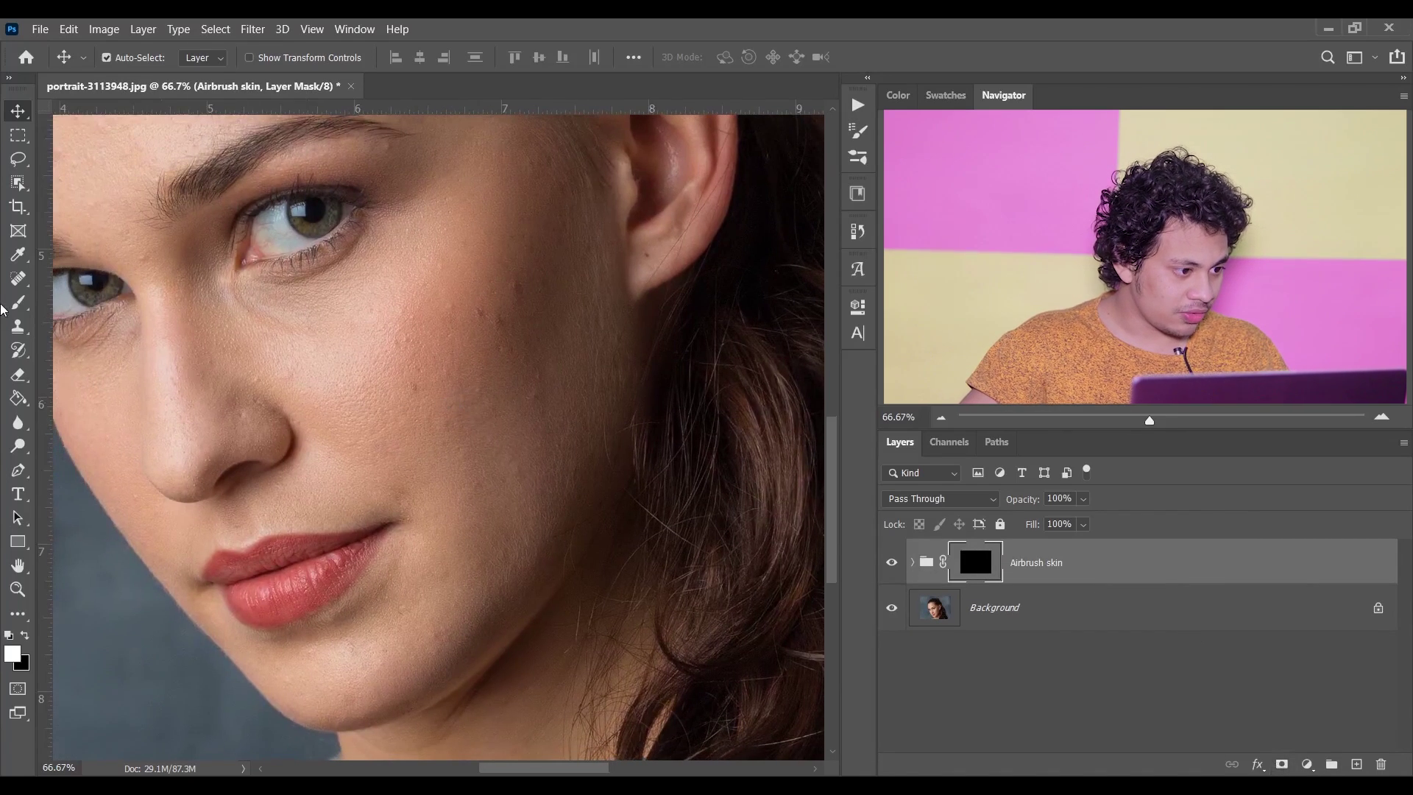
- Set up a white Brush at 0% hardness and about 235 px
click(18, 302)
click(134, 58)
drag(112, 163, 5, 164)
click(11, 653)
click(12, 652)
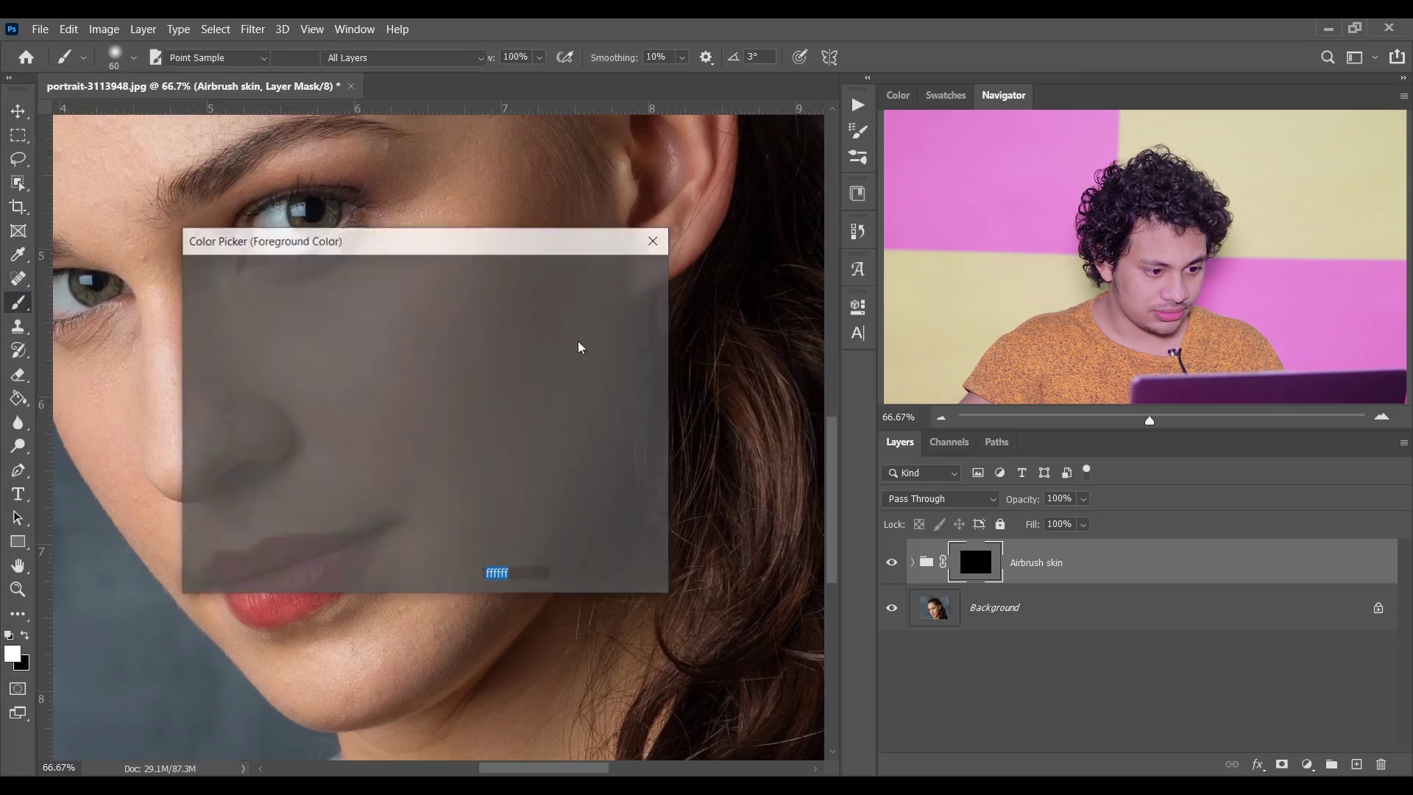
click(608, 275)
mouse_move(419, 368)
mouse_down()
mouse_move(483, 372)
mouse_move(404, 369)
mouse_up()
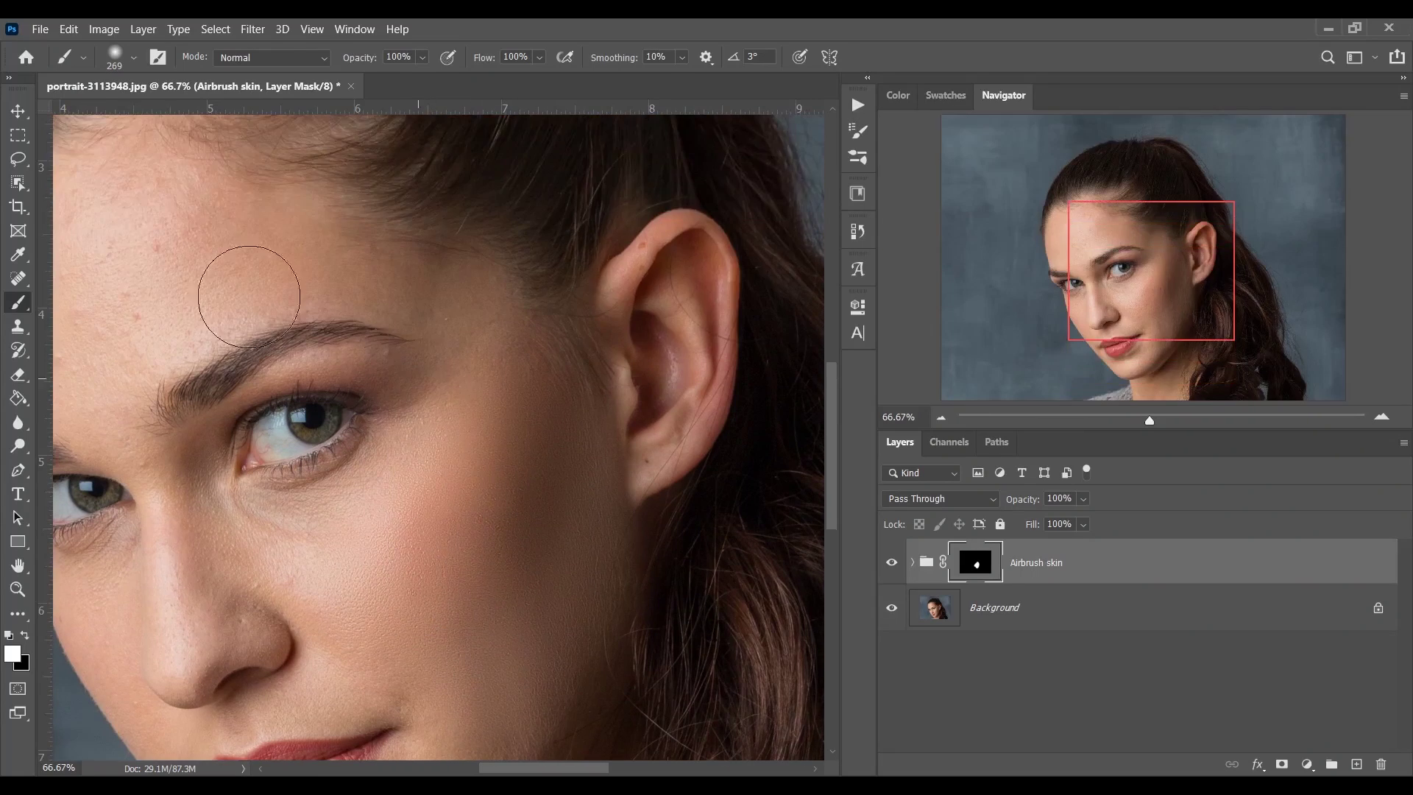
- Paint the mask over the forehead and between the brows with a roughly 130 px brush
drag(254, 234, 479, 353)
mouse_move(287, 225)
mouse_down()
mouse_move(469, 271)
mouse_move(570, 247)
mouse_up()
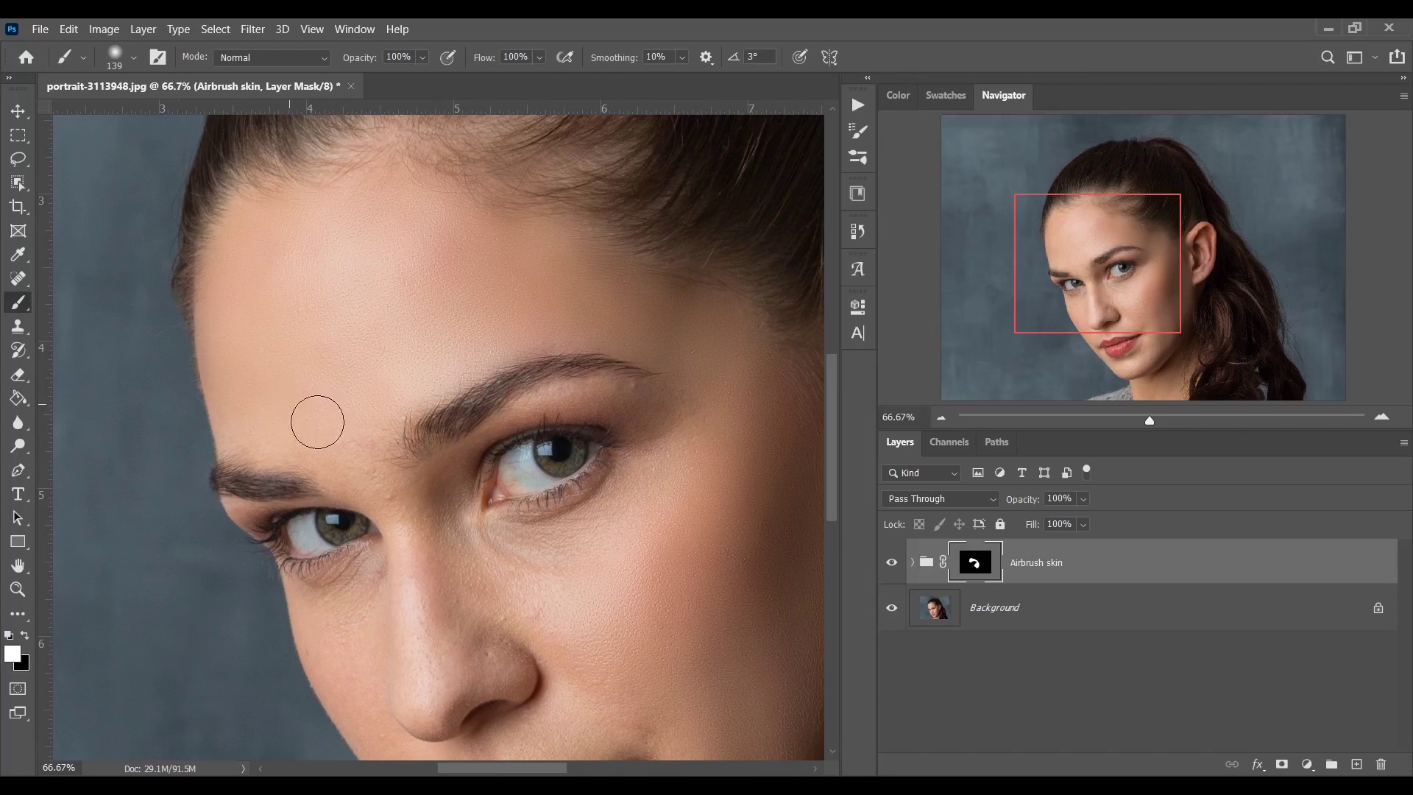
key(bracketright)
key(bracketright)
key(bracketleft)
key(bracketleft)
key(bracketleft)
key(bracketleft)
drag(294, 356, 335, 356)
drag(392, 513, 355, 512)
- Paint the mask over the cheek, nose and above the upper lip with a 72 px brush
drag(648, 574, 487, 412)
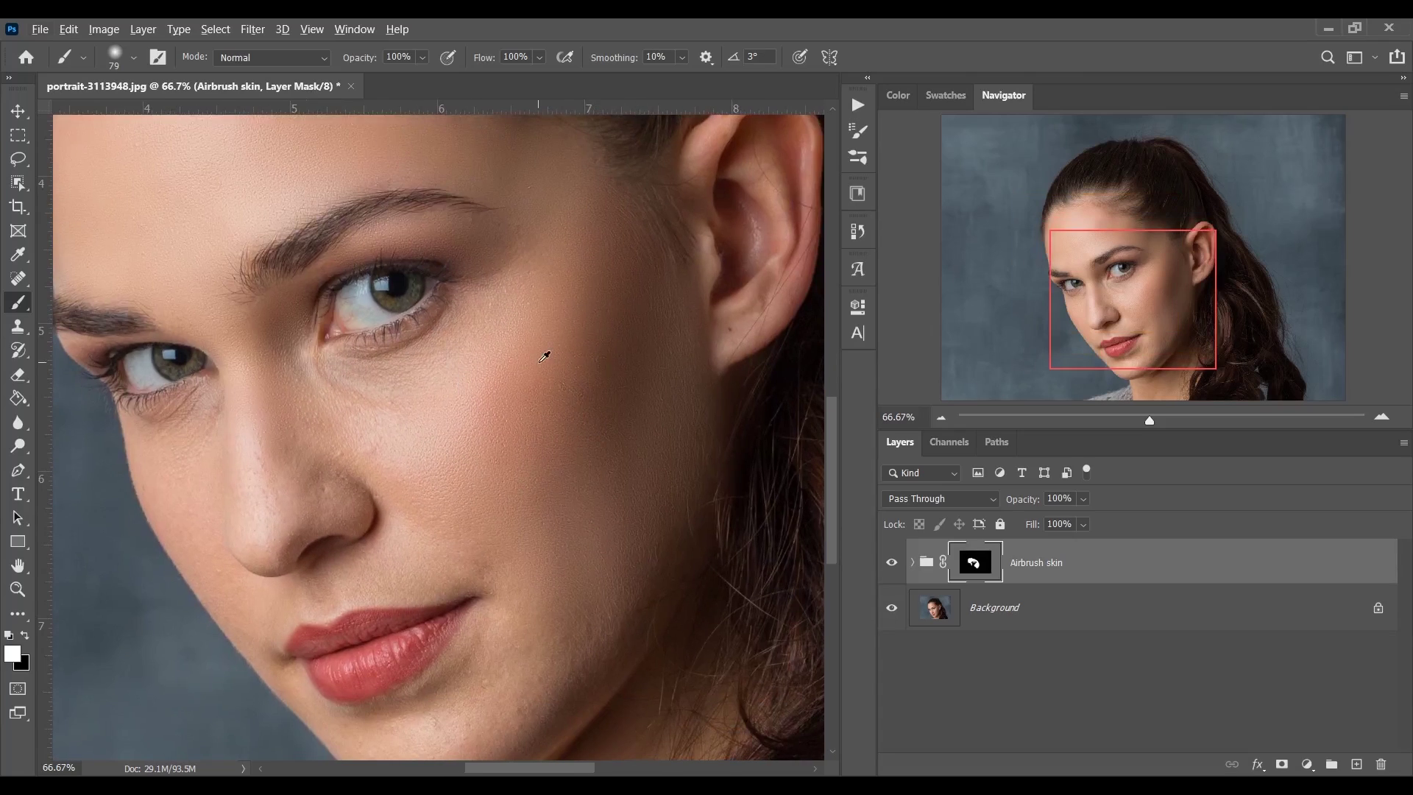
drag(555, 451, 599, 451)
scroll(468, 656, down, 3)
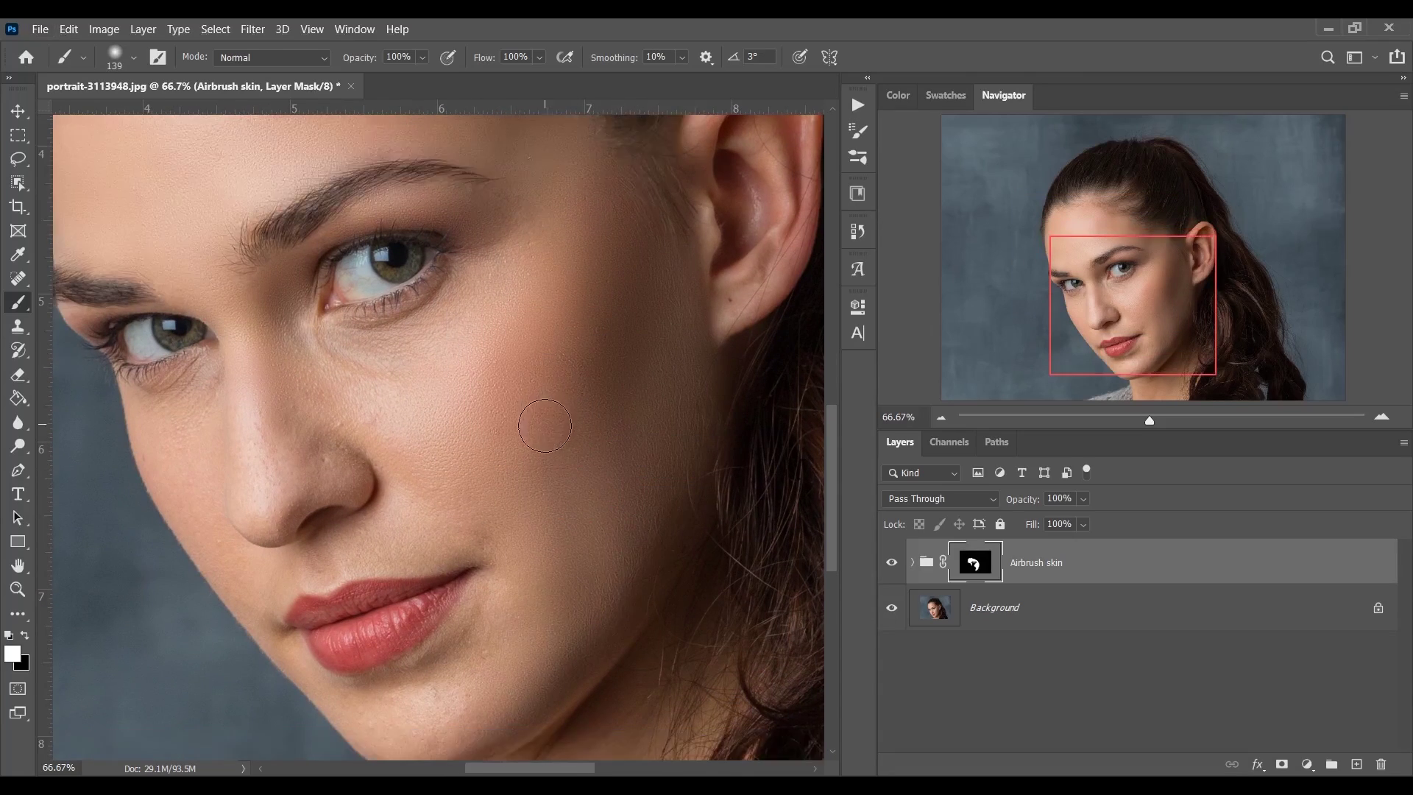
drag(452, 630, 397, 633)
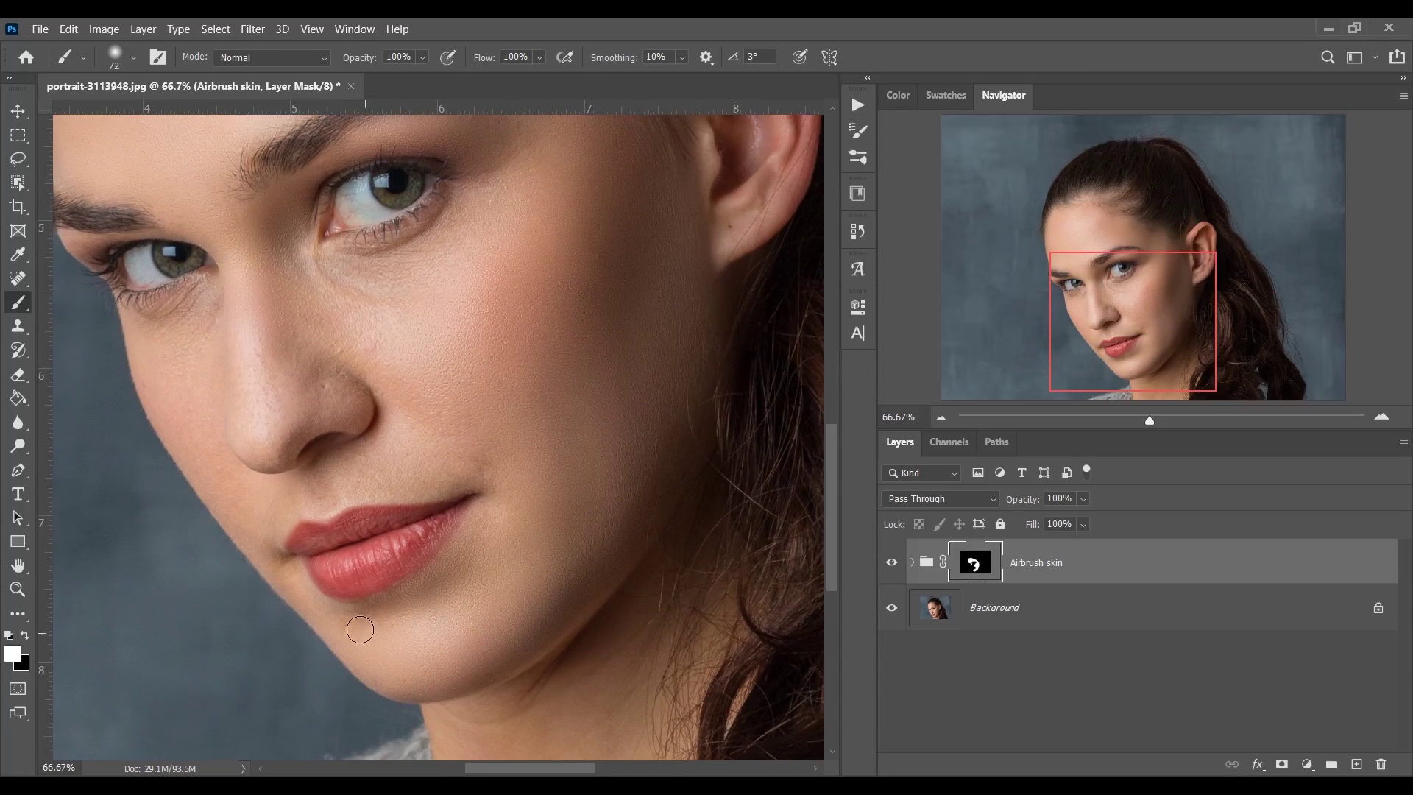
drag(342, 468, 408, 485)
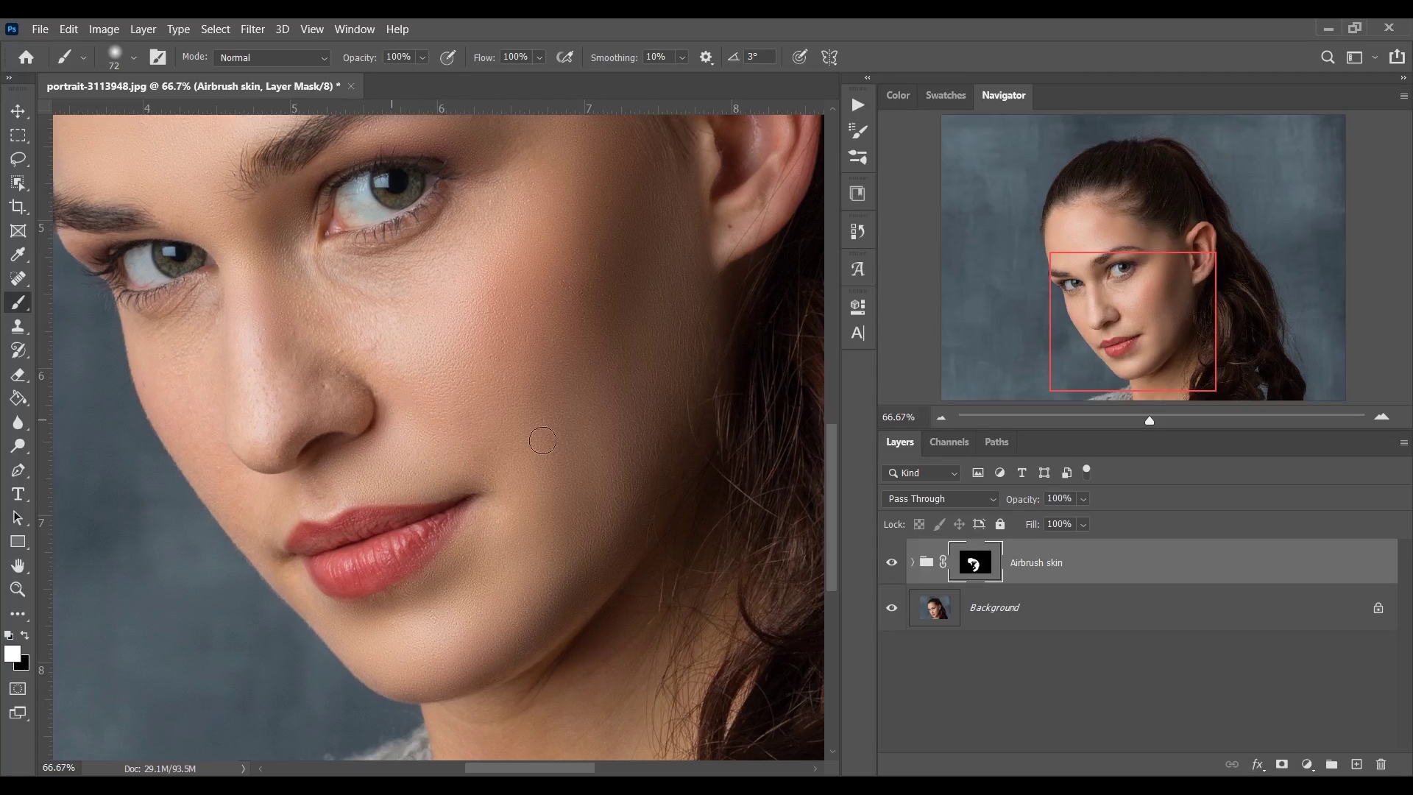
scroll(461, 346, up, 3)
scroll(461, 346, up, 1)
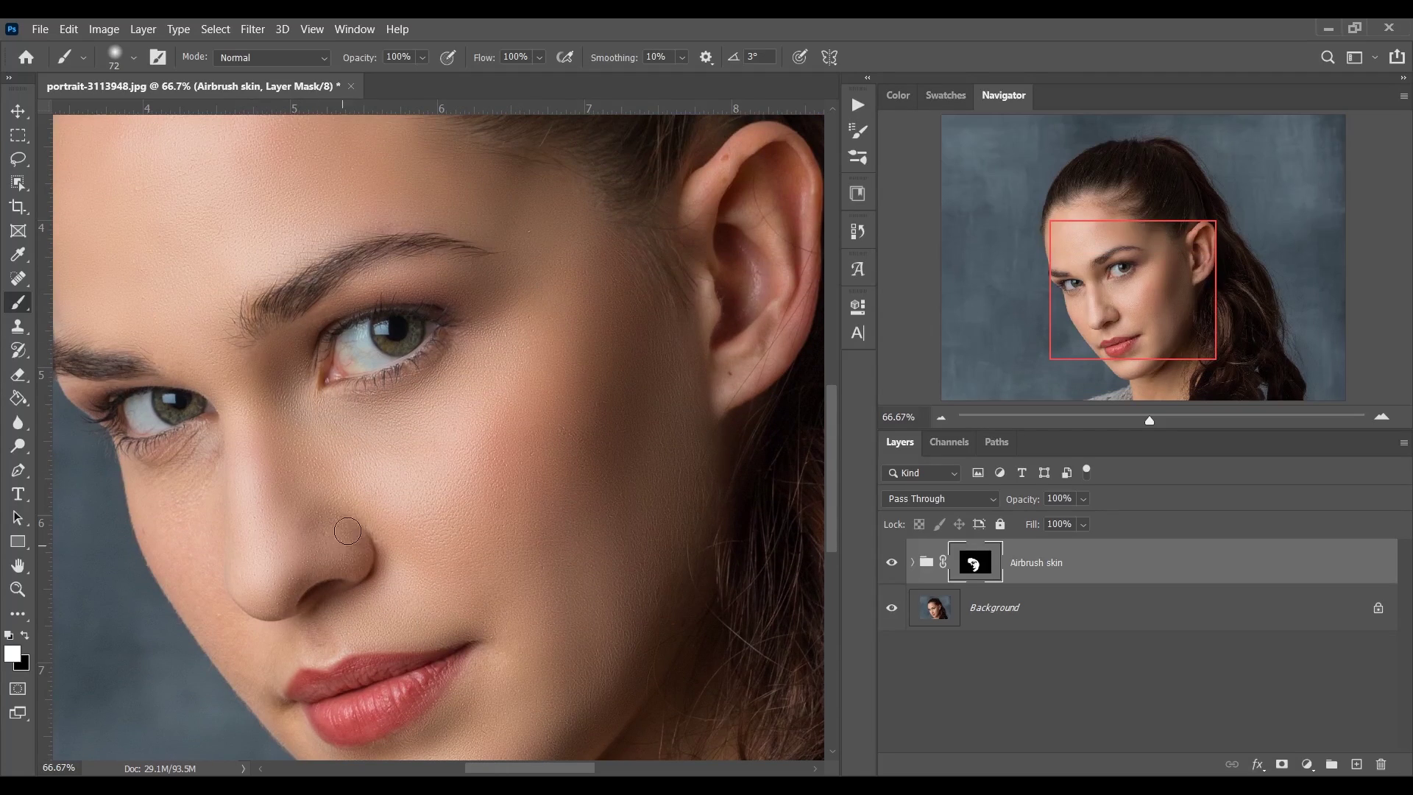
- Smooth the wrinkles under the left eye, then enlarge the brush to 150 px
drag(306, 466, 461, 349)
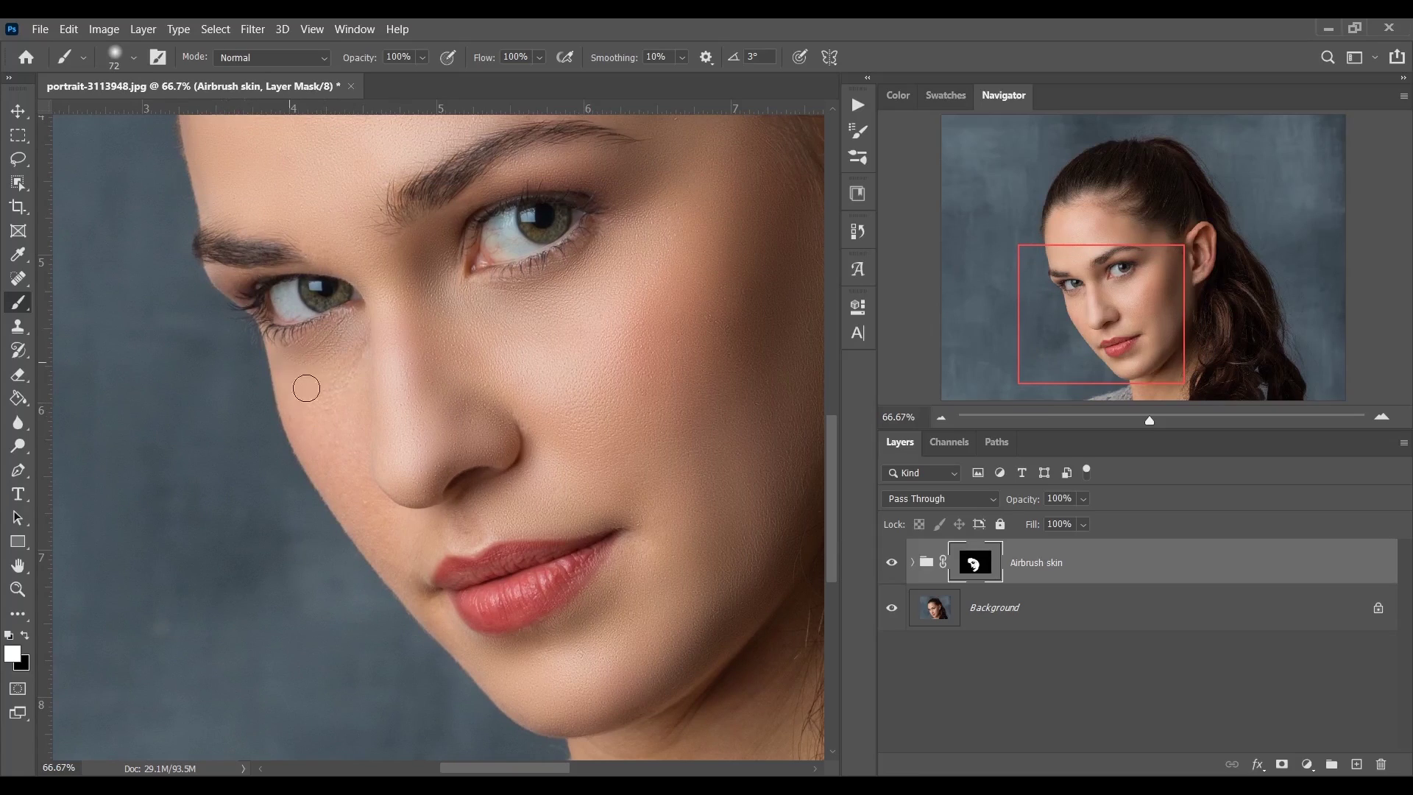
drag(313, 346, 283, 360)
scroll(390, 508, down, 3)
key(bracketright)
key(bracketright)
key(bracketright)
scroll(441, 515, right, 5)
scroll(417, 577, down, 2)
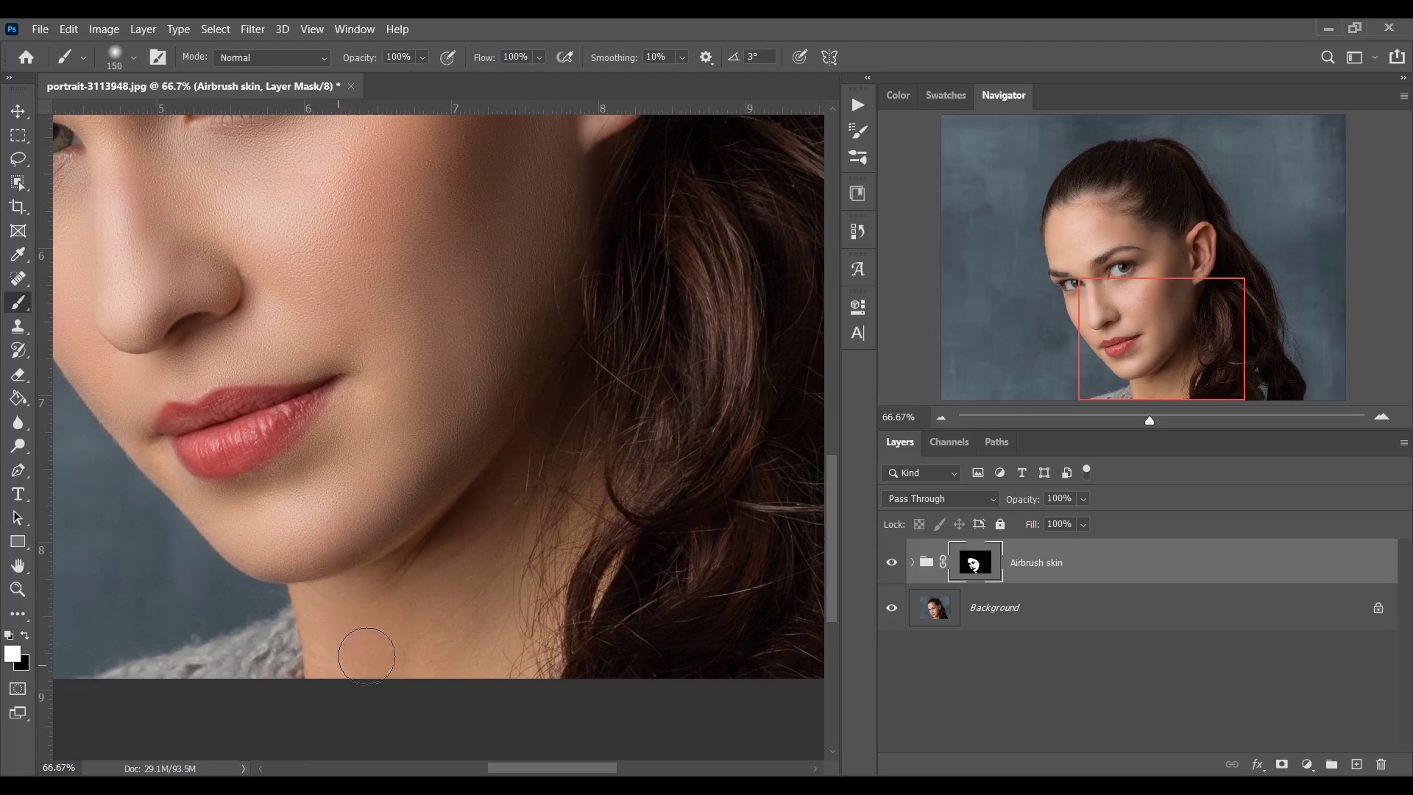
key(bracketright)
key(bracketright)
scroll(391, 532, up, 5)
scroll(391, 532, up, 4)
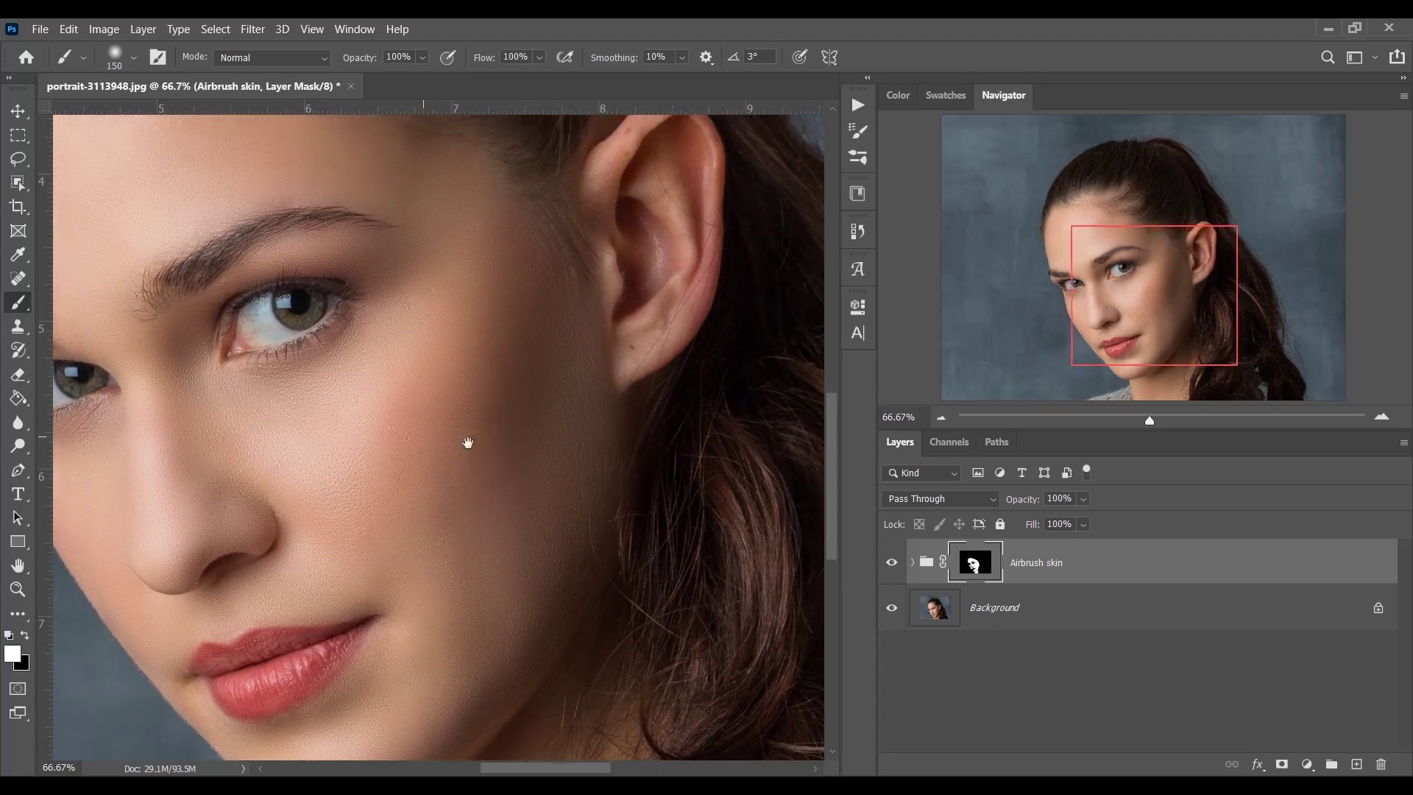
scroll(457, 449, left, 5)
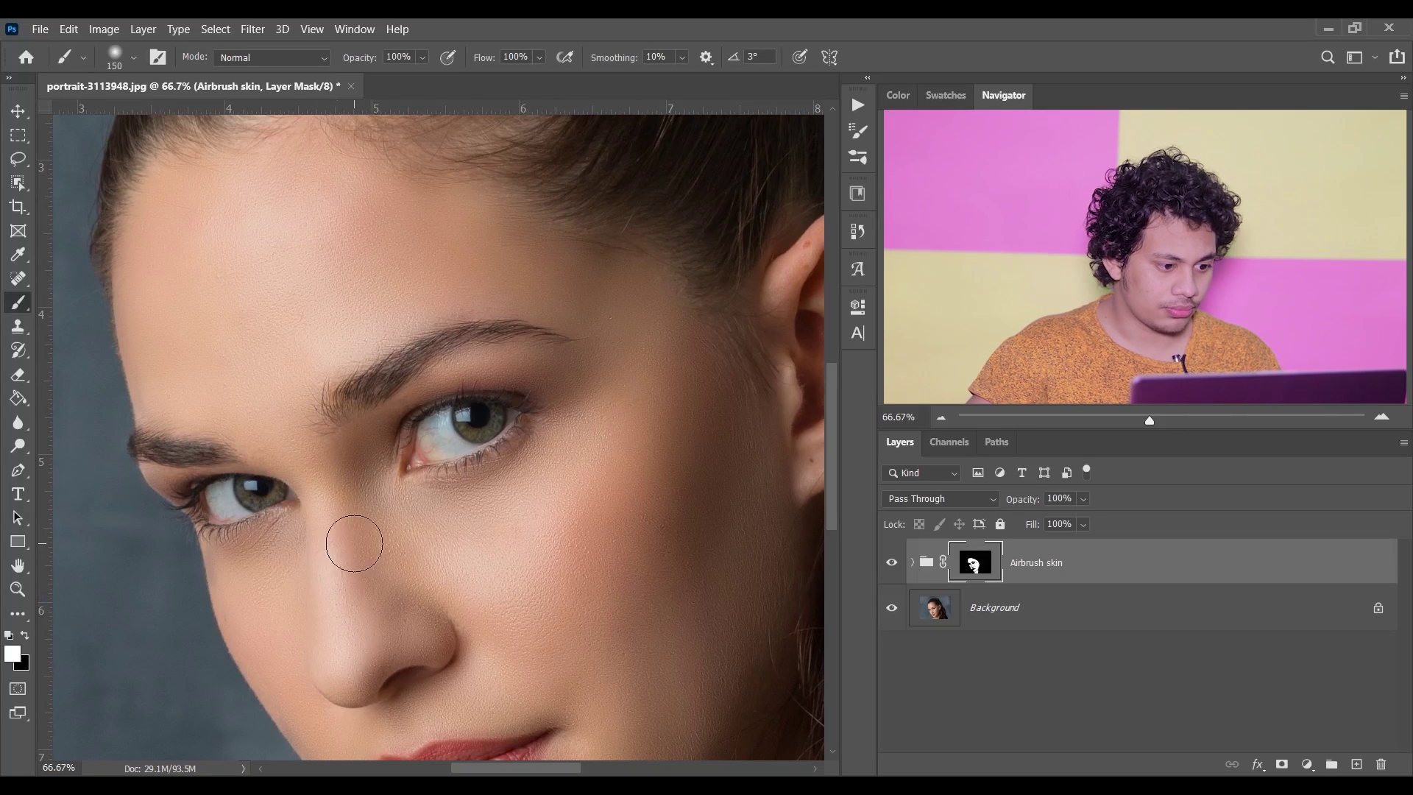
mouse_move(332, 306)
mouse_down()
mouse_move(285, 227)
mouse_move(297, 215)
mouse_up()
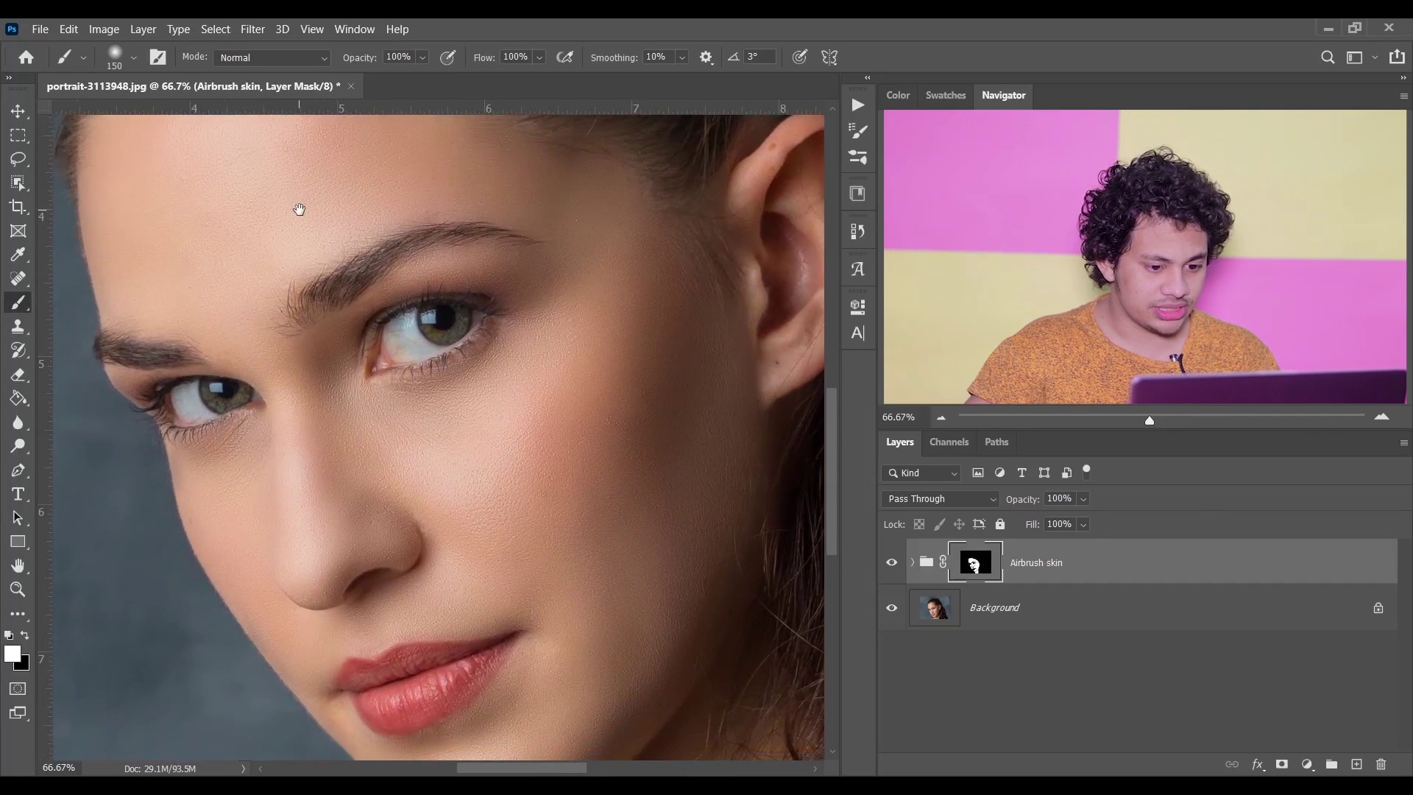
- Toggle the Airbrush skin group's visibility to compare the smoothing with the original
click(891, 563)
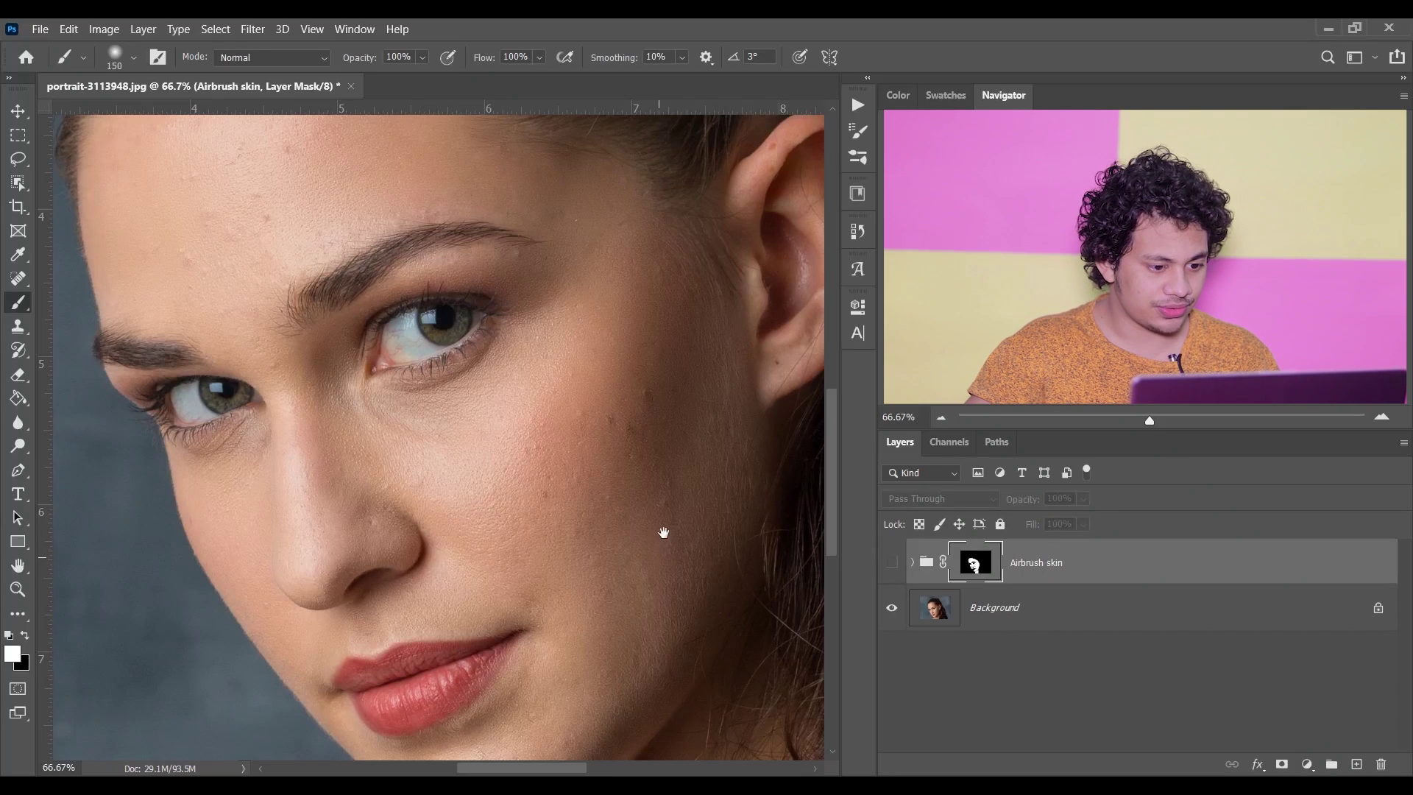
drag(664, 532, 681, 491)
click(892, 564)
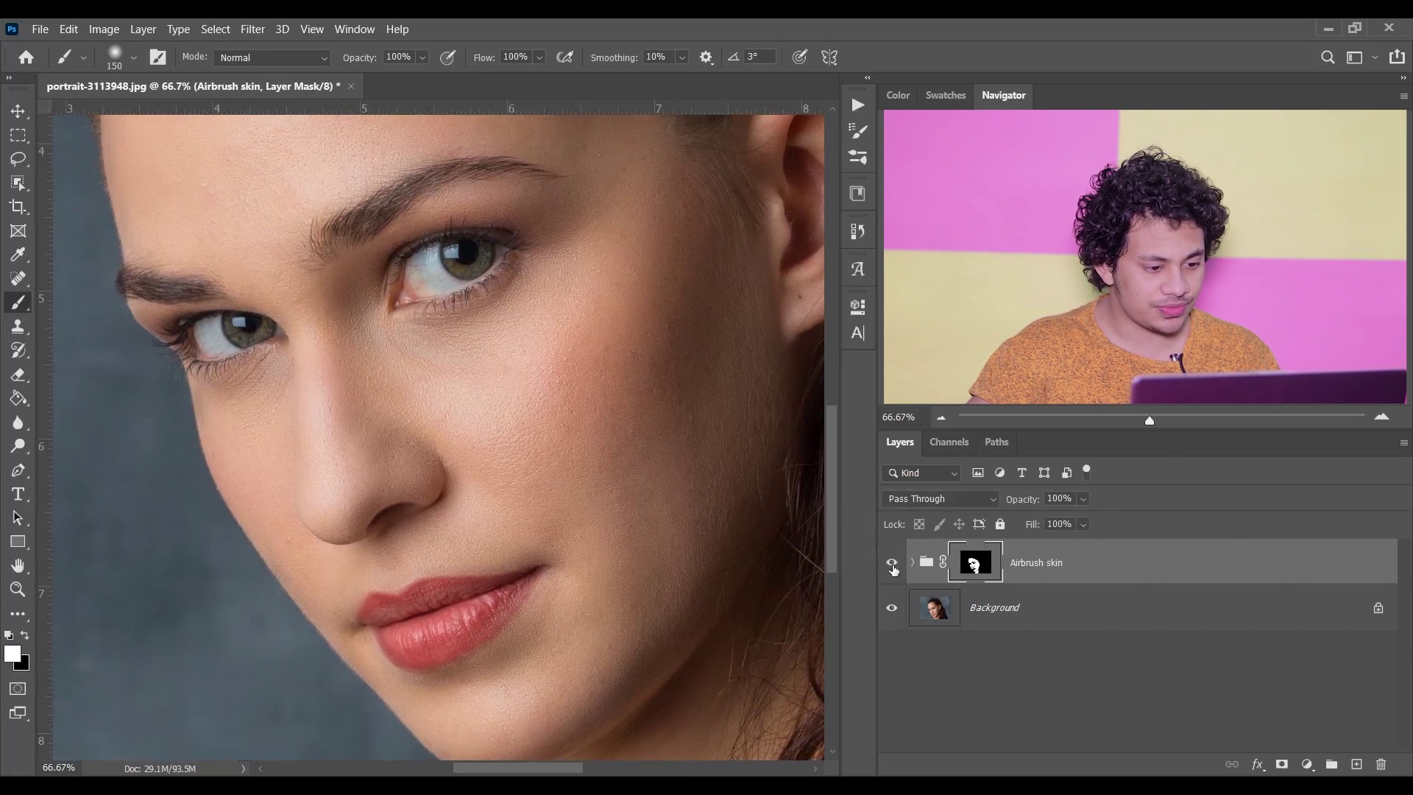
click(892, 565)
click(892, 565)
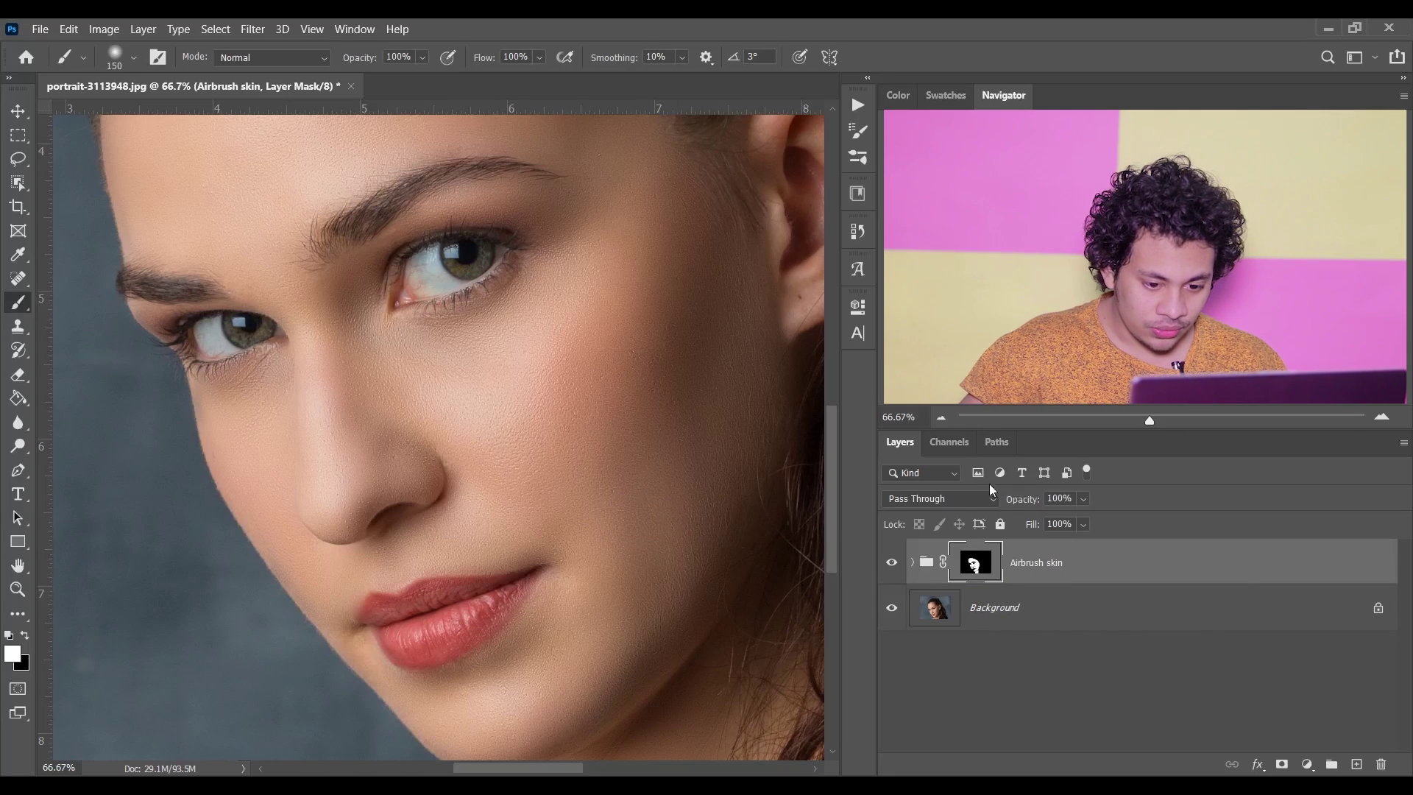
- Set the Airbrush skin group's opacity to 73%, compare on and off, and target the group
click(1084, 499)
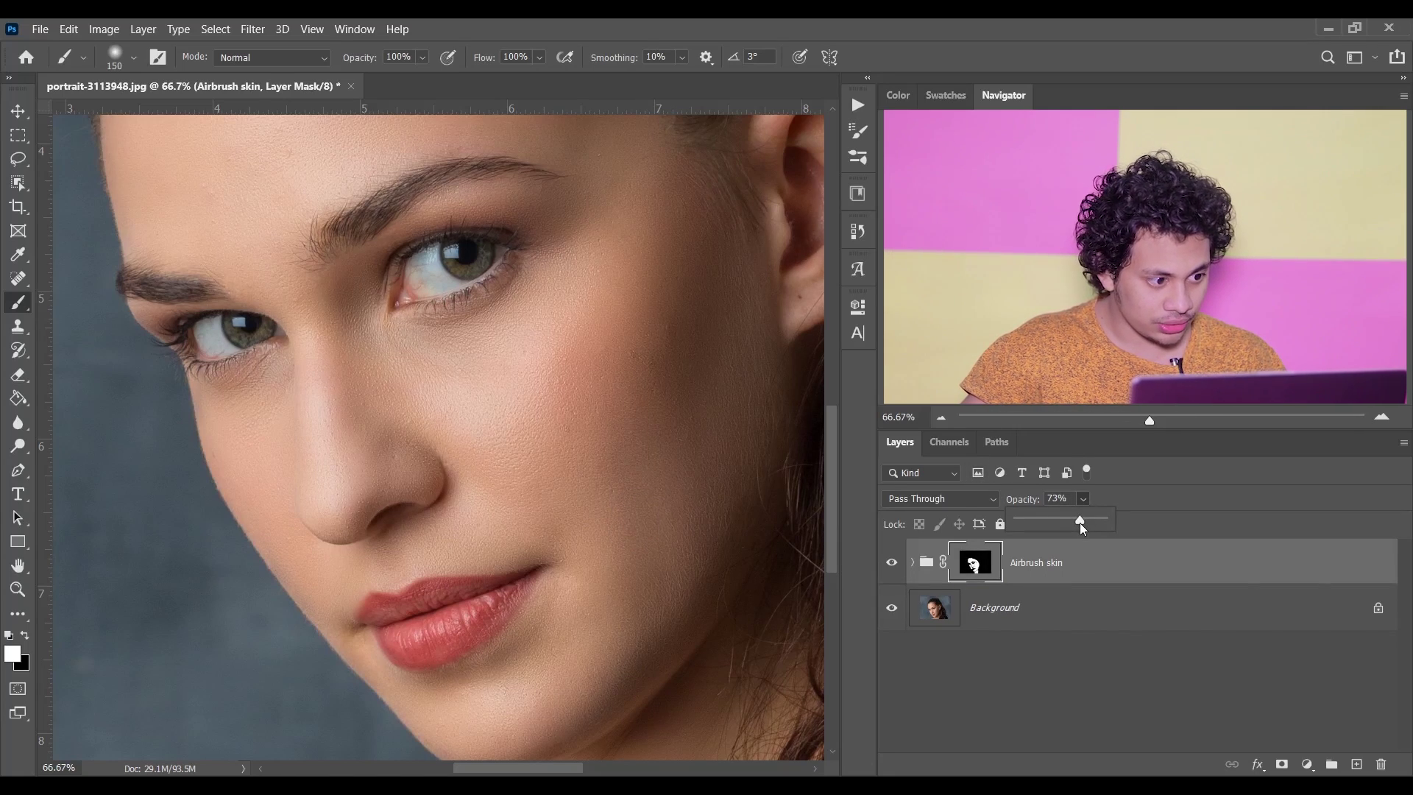
click(898, 565)
click(893, 563)
click(893, 564)
click(893, 563)
click(892, 563)
click(892, 563)
click(893, 564)
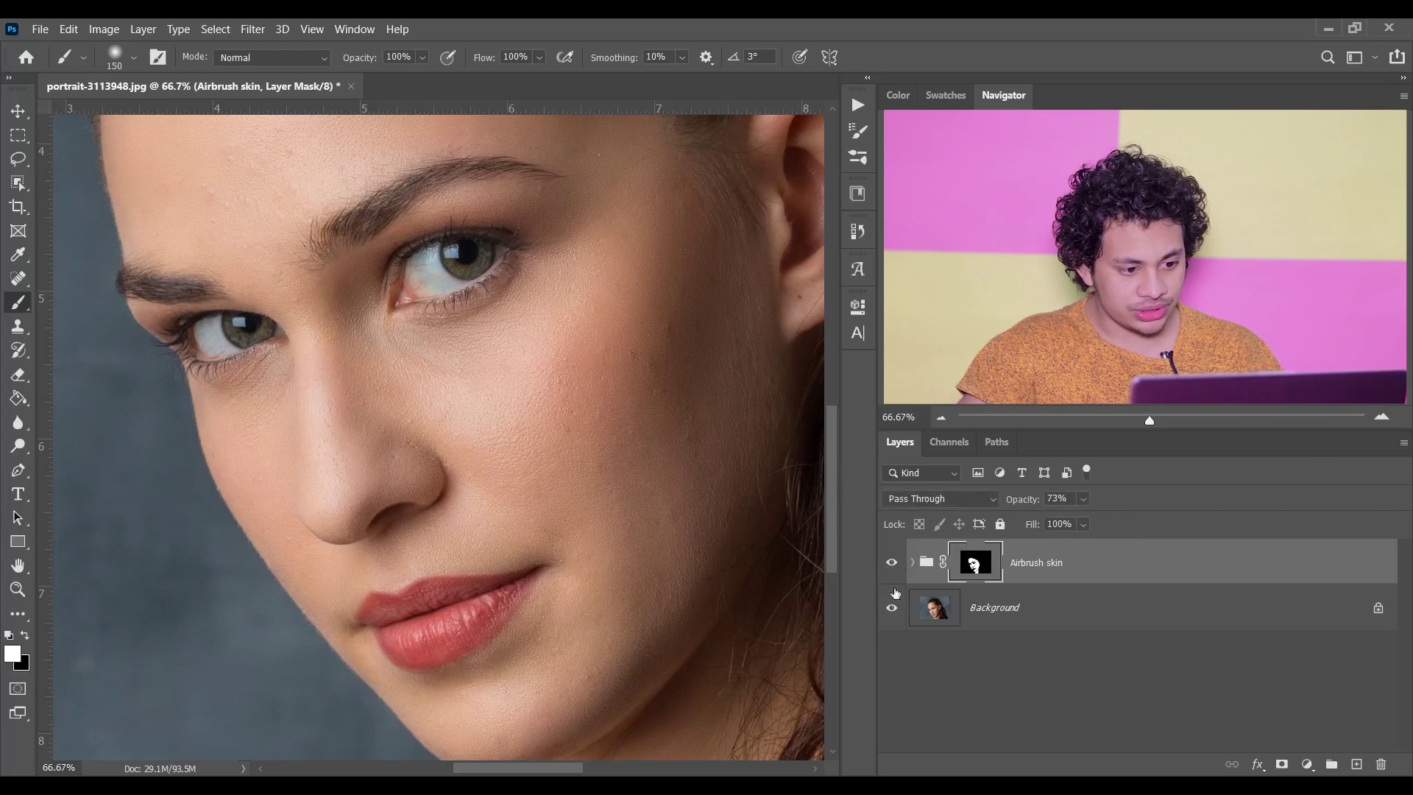
click(1067, 572)
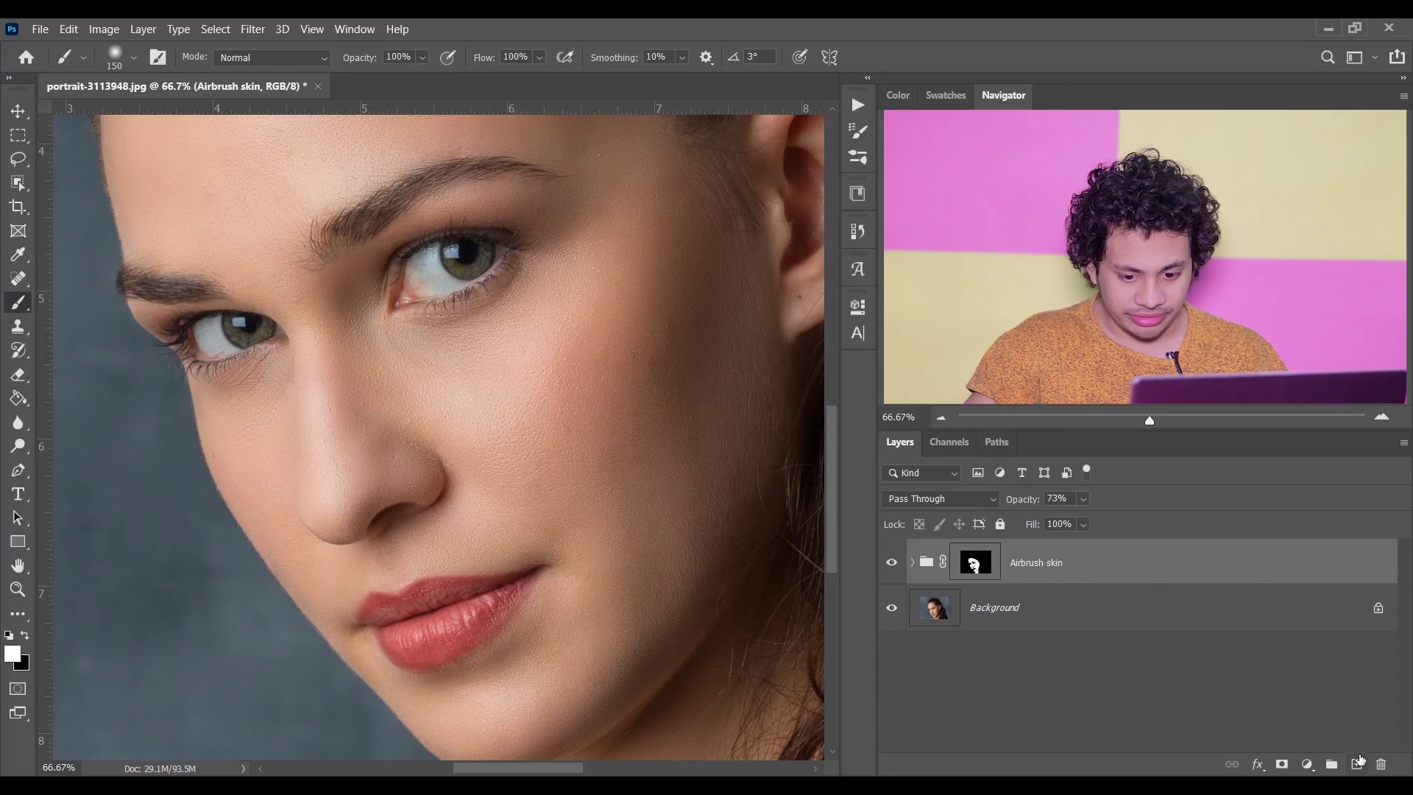
- Add a new Layer 1 above the group and set its blend mode to Overlay
click(1358, 763)
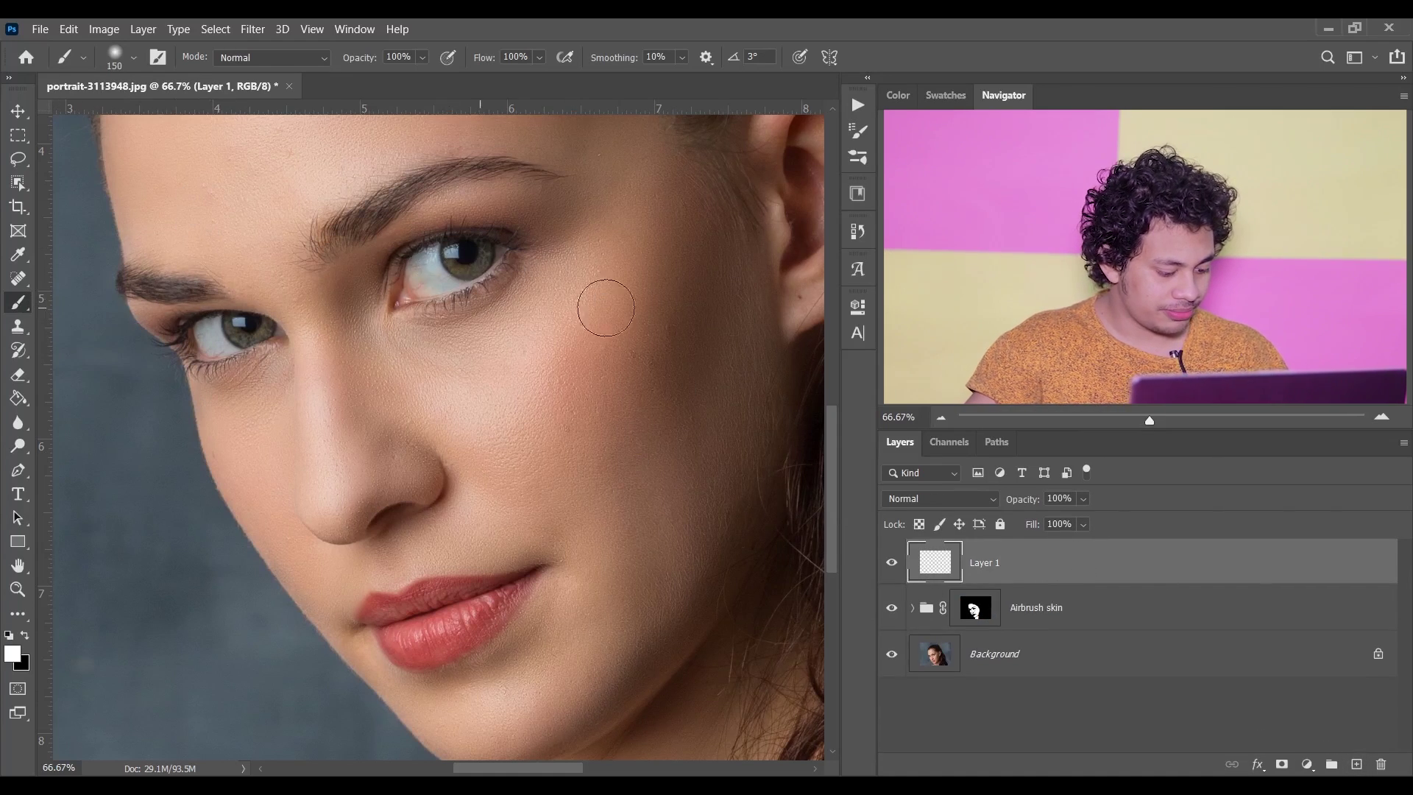
drag(693, 297, 671, 300)
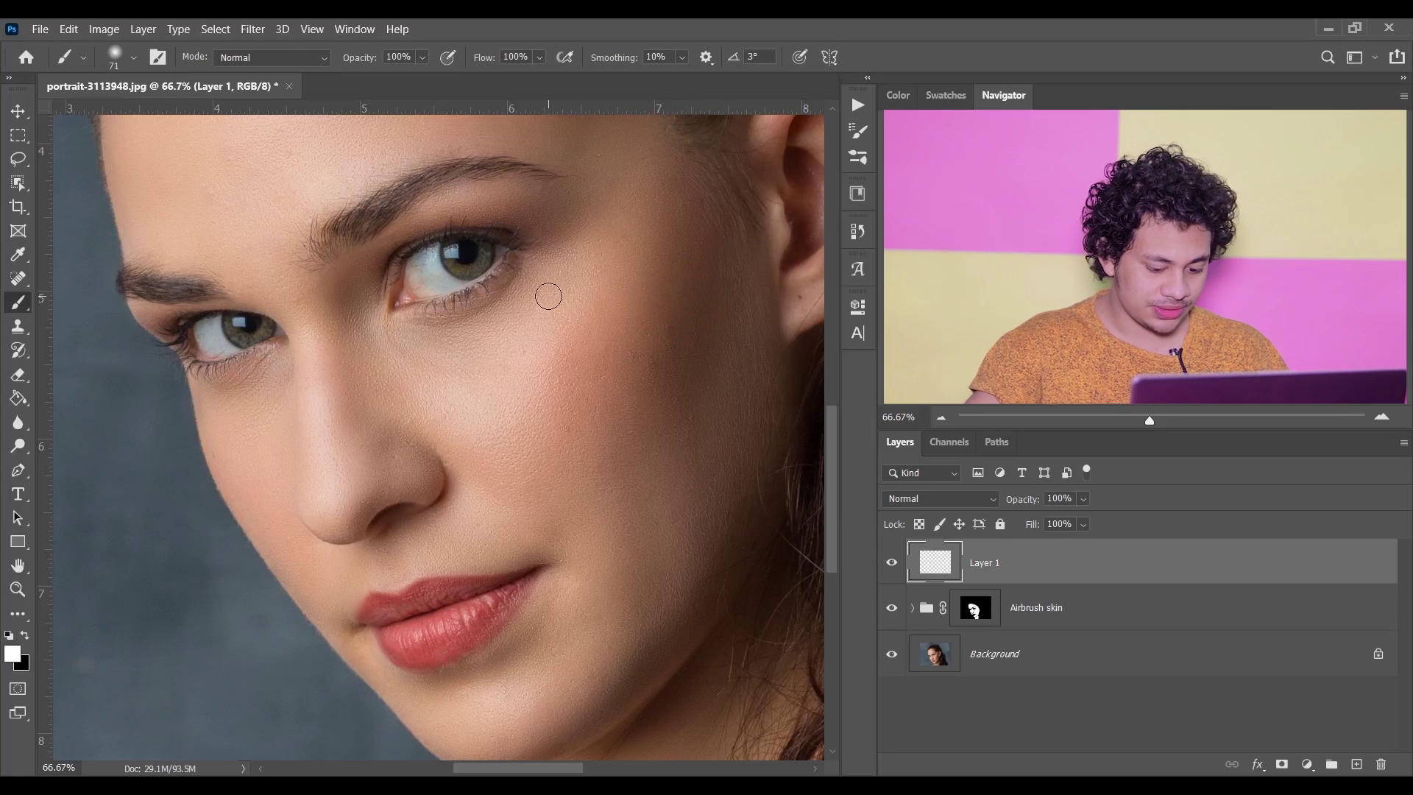
key(ctrl+plus)
scroll(492, 457, up, 3)
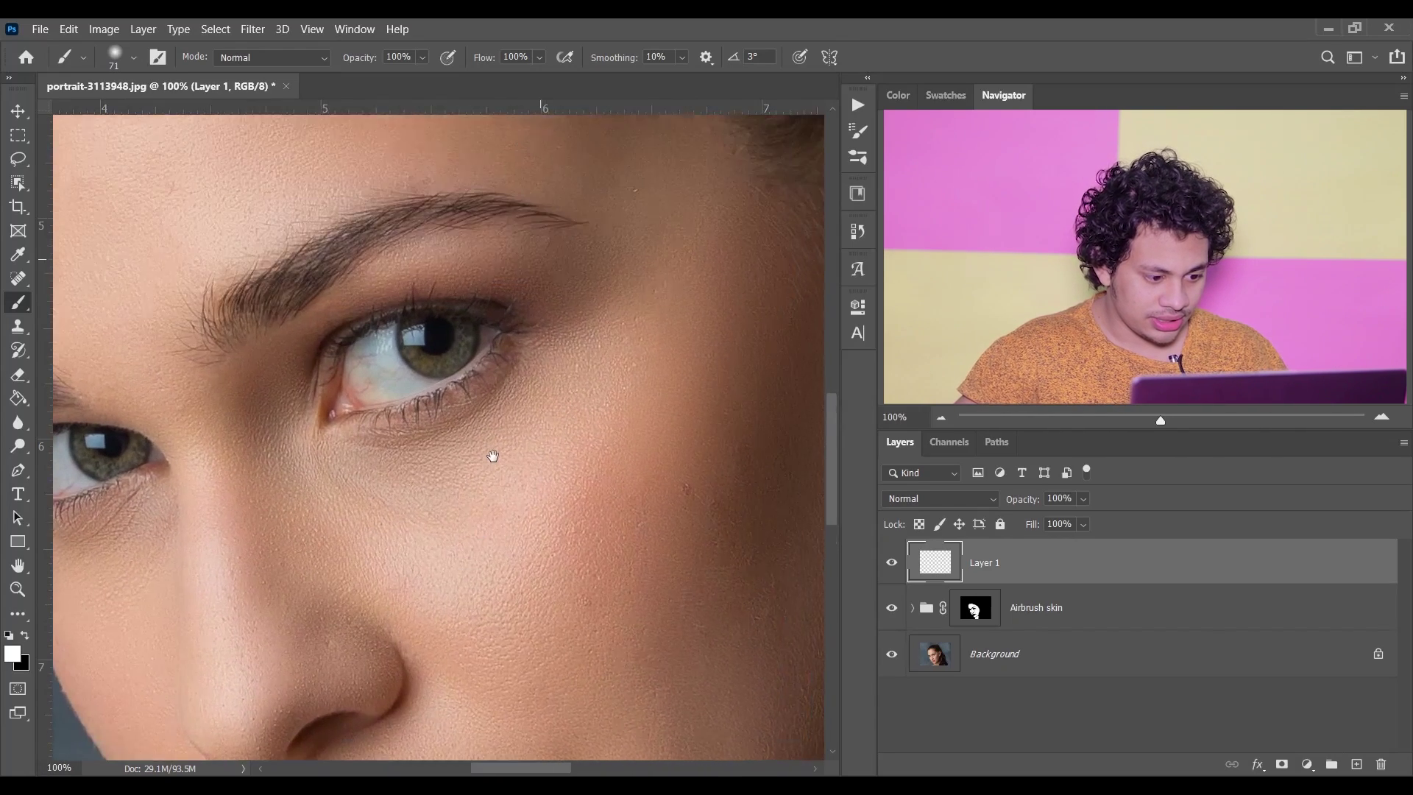
click(974, 507)
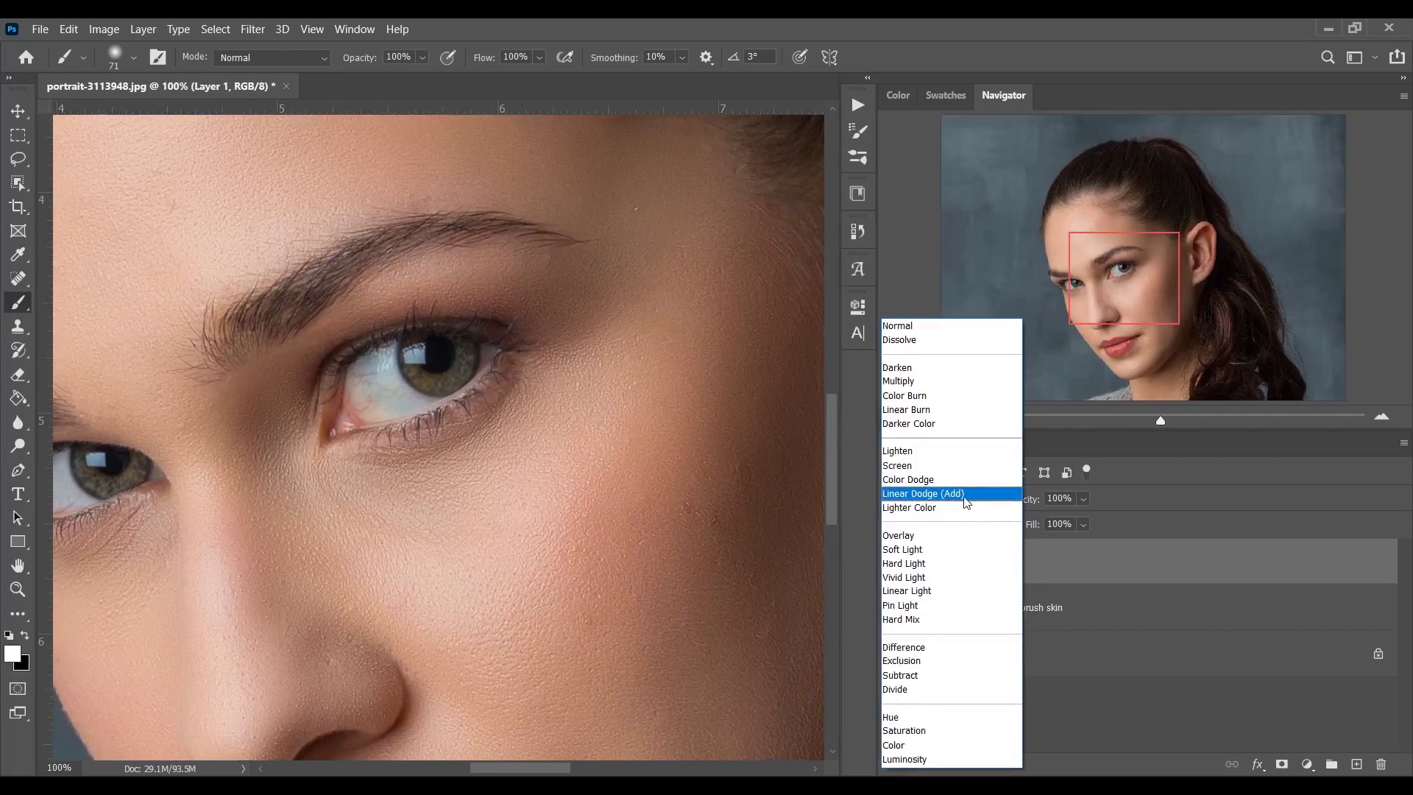
click(919, 537)
- Paint white over both irises and the right eye's catchlight with a 31 px brush
drag(568, 388, 568, 391)
click(414, 354)
drag(438, 381, 463, 356)
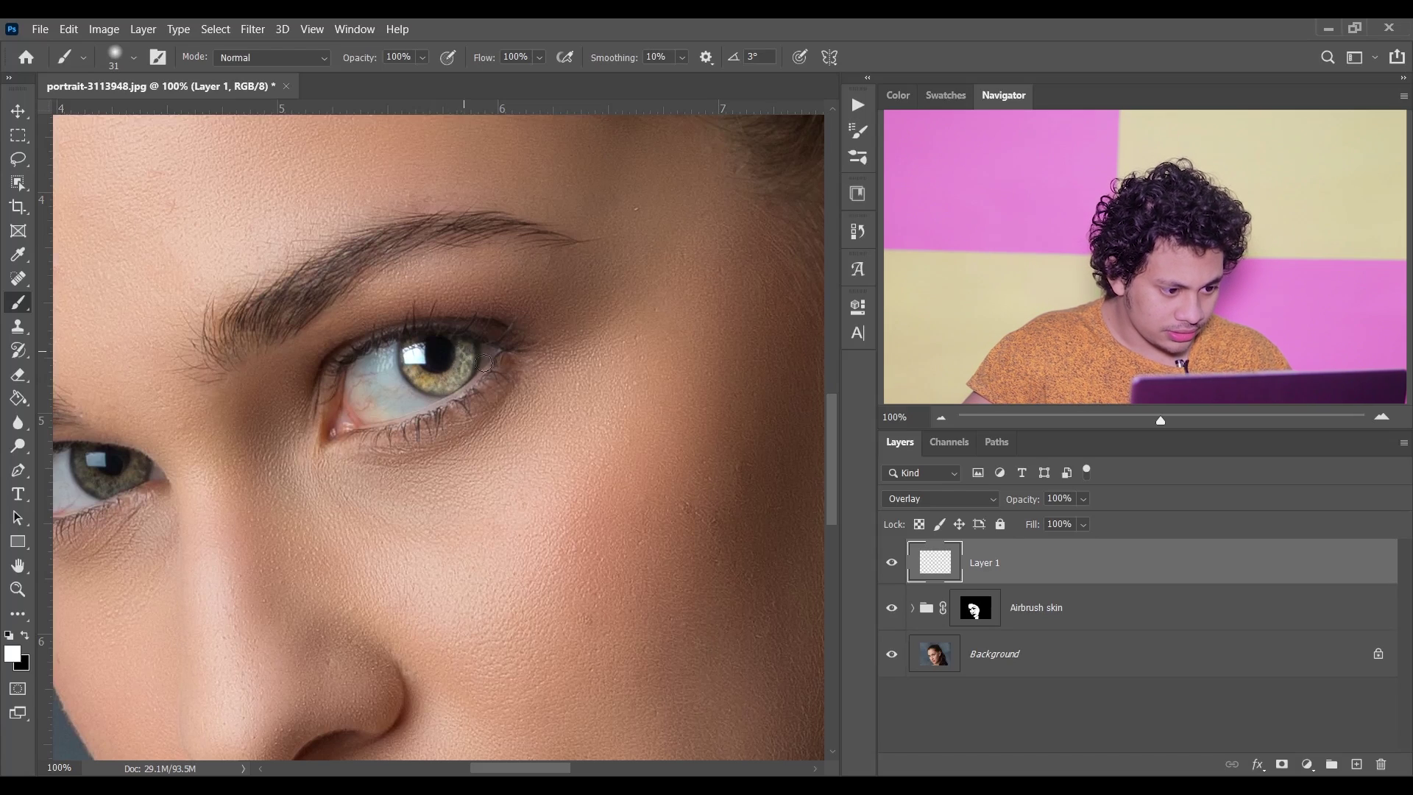
drag(459, 479, 585, 441)
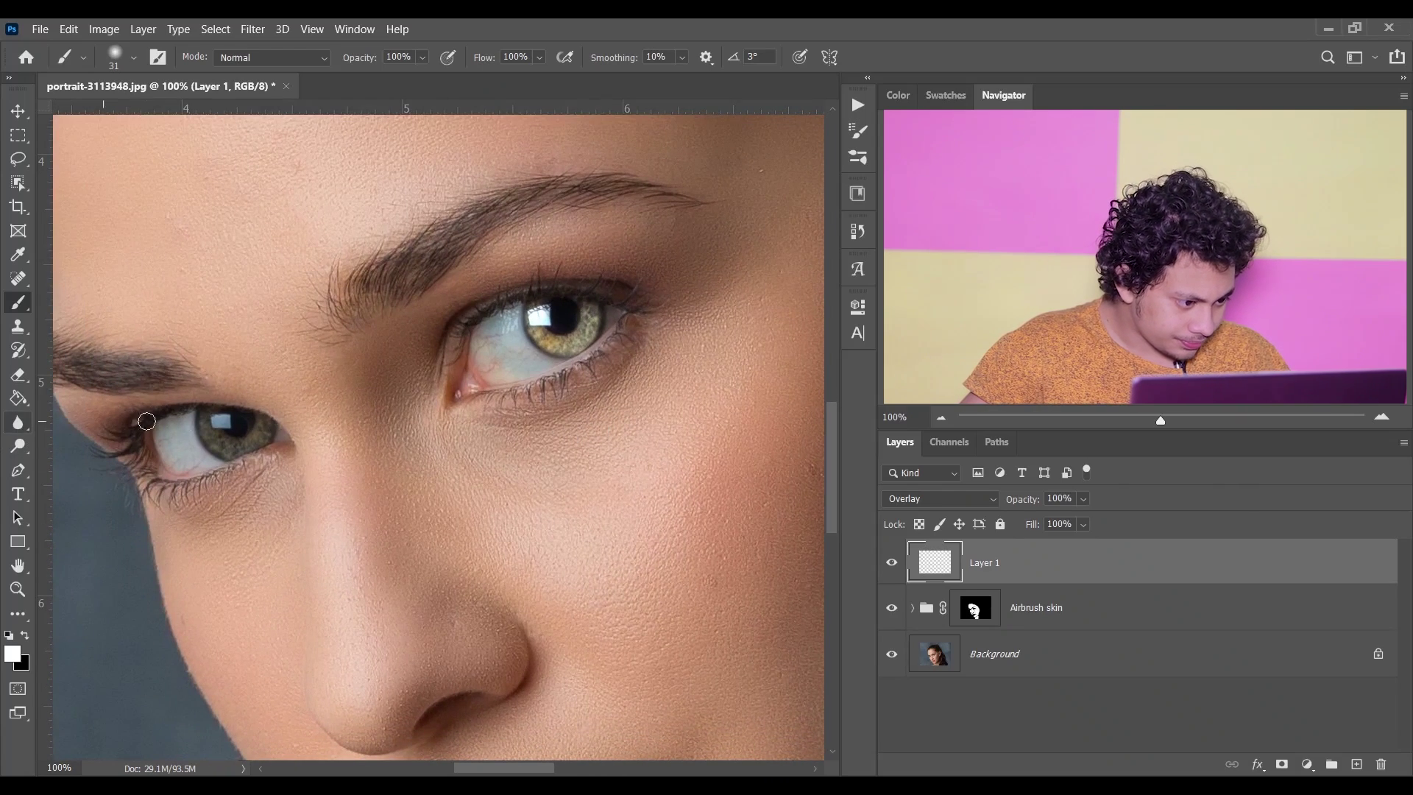
drag(203, 424, 243, 443)
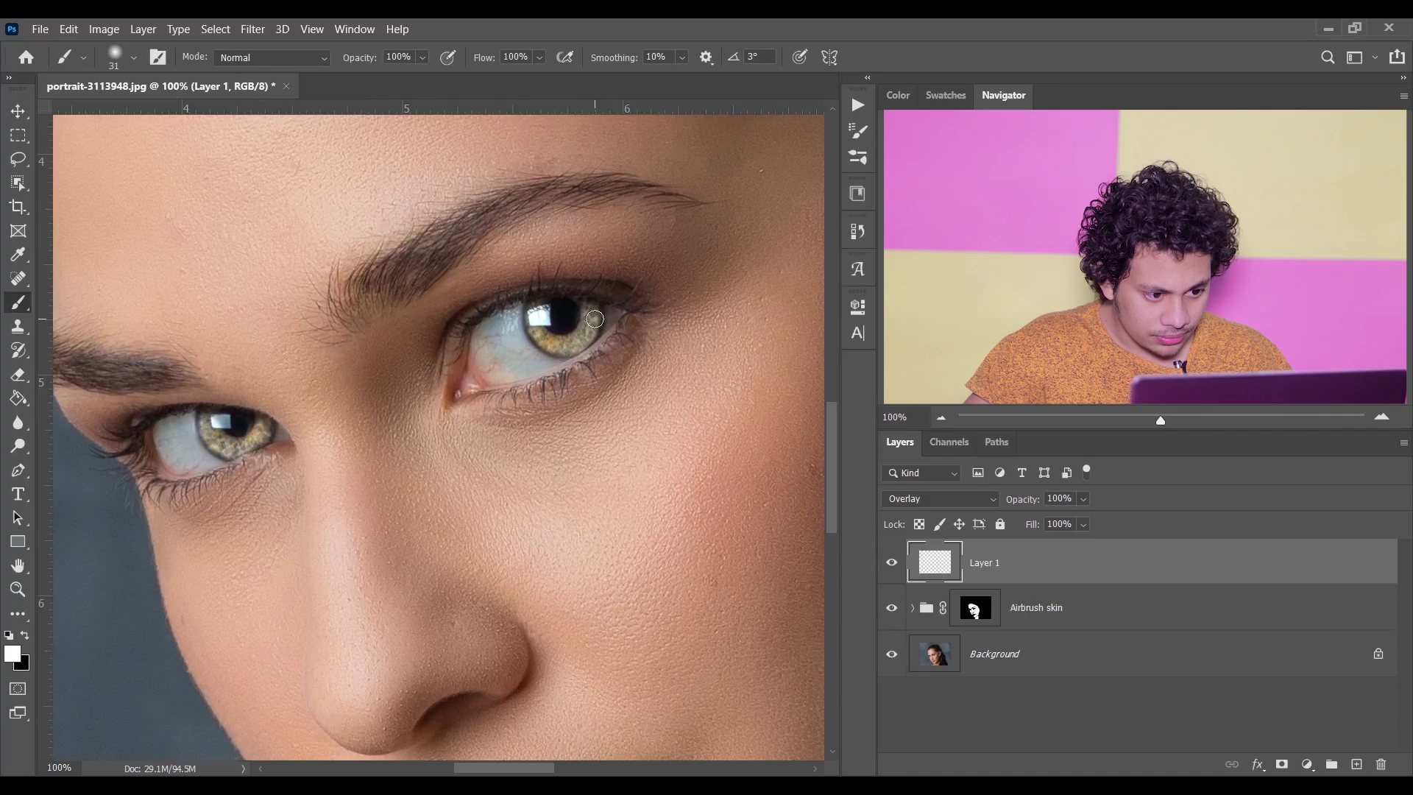
- Lower Layer 1's opacity to 68% and compare the eye brightening on and off
click(1083, 499)
drag(1083, 520, 1081, 527)
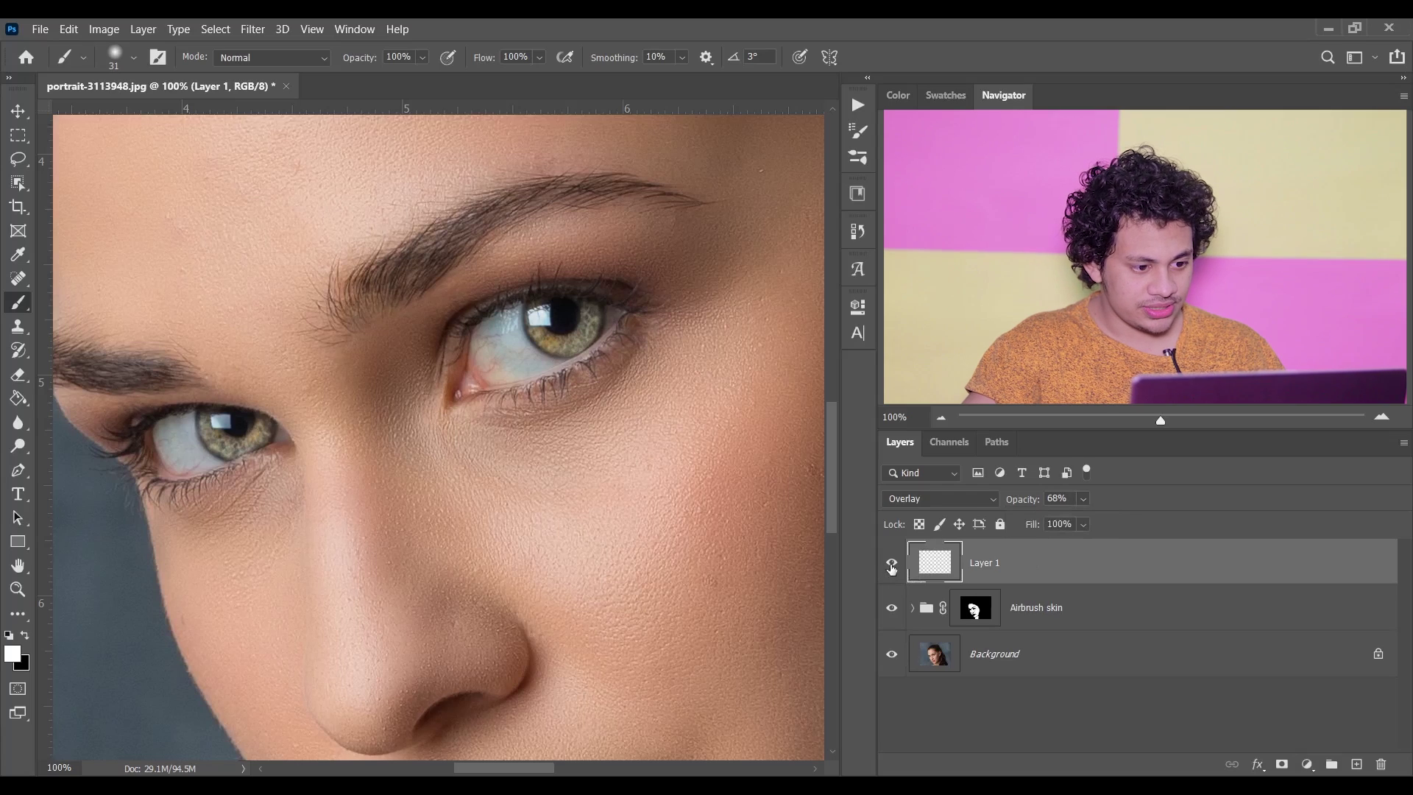
click(892, 564)
click(892, 566)
click(892, 565)
click(892, 565)
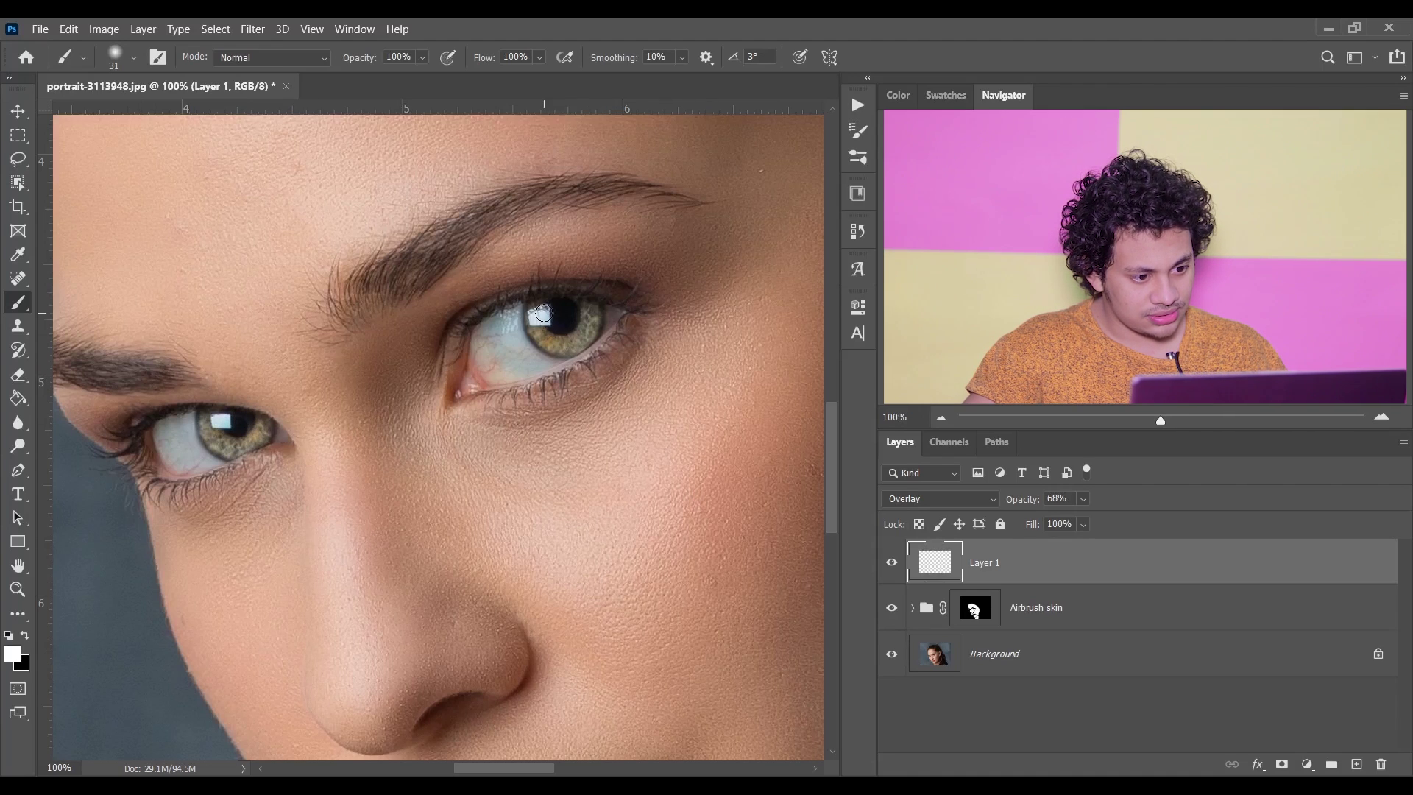
click(892, 564)
click(892, 564)
drag(655, 611, 574, 278)
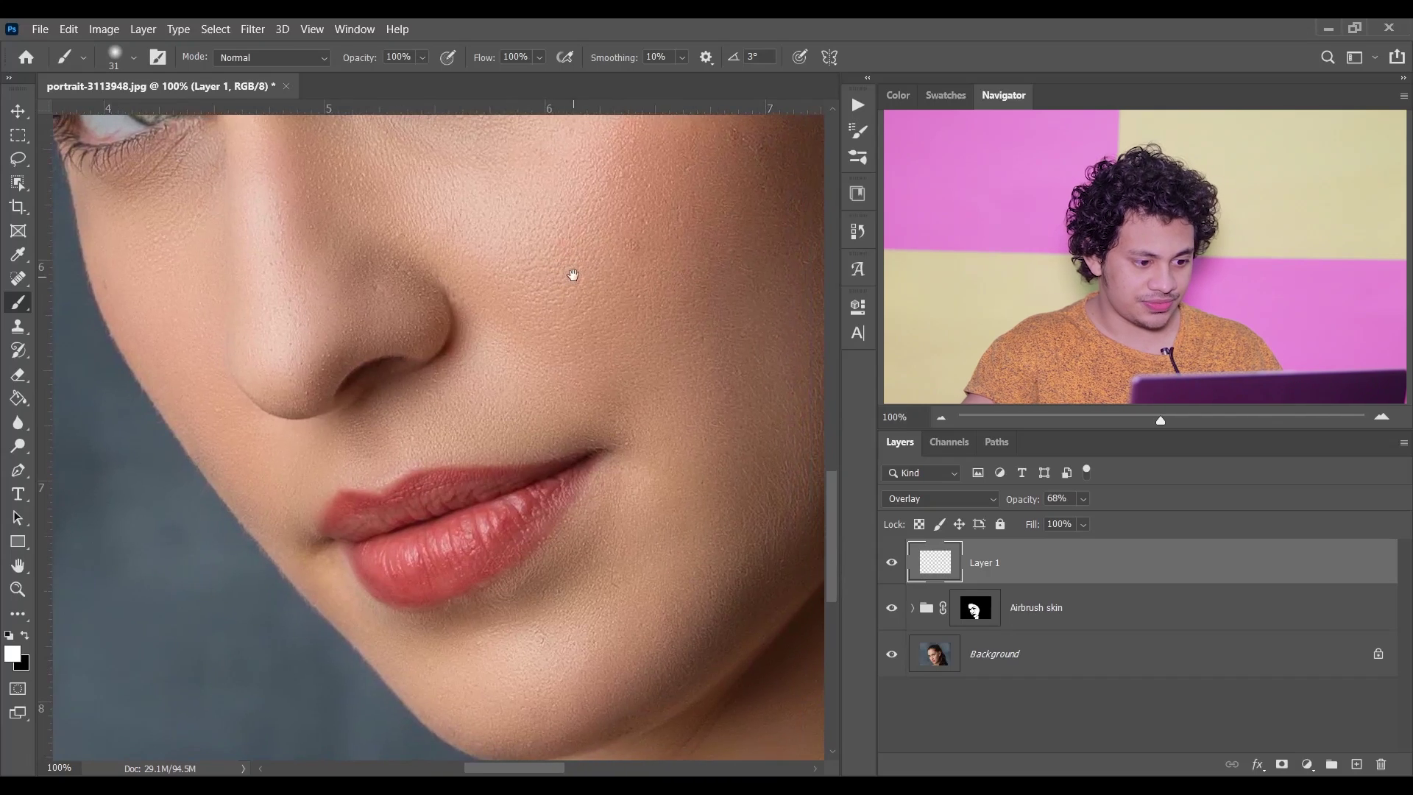
- Add a Hue/Saturation adjustment layer set to Saturation +43 and Lightness -9
click(1308, 765)
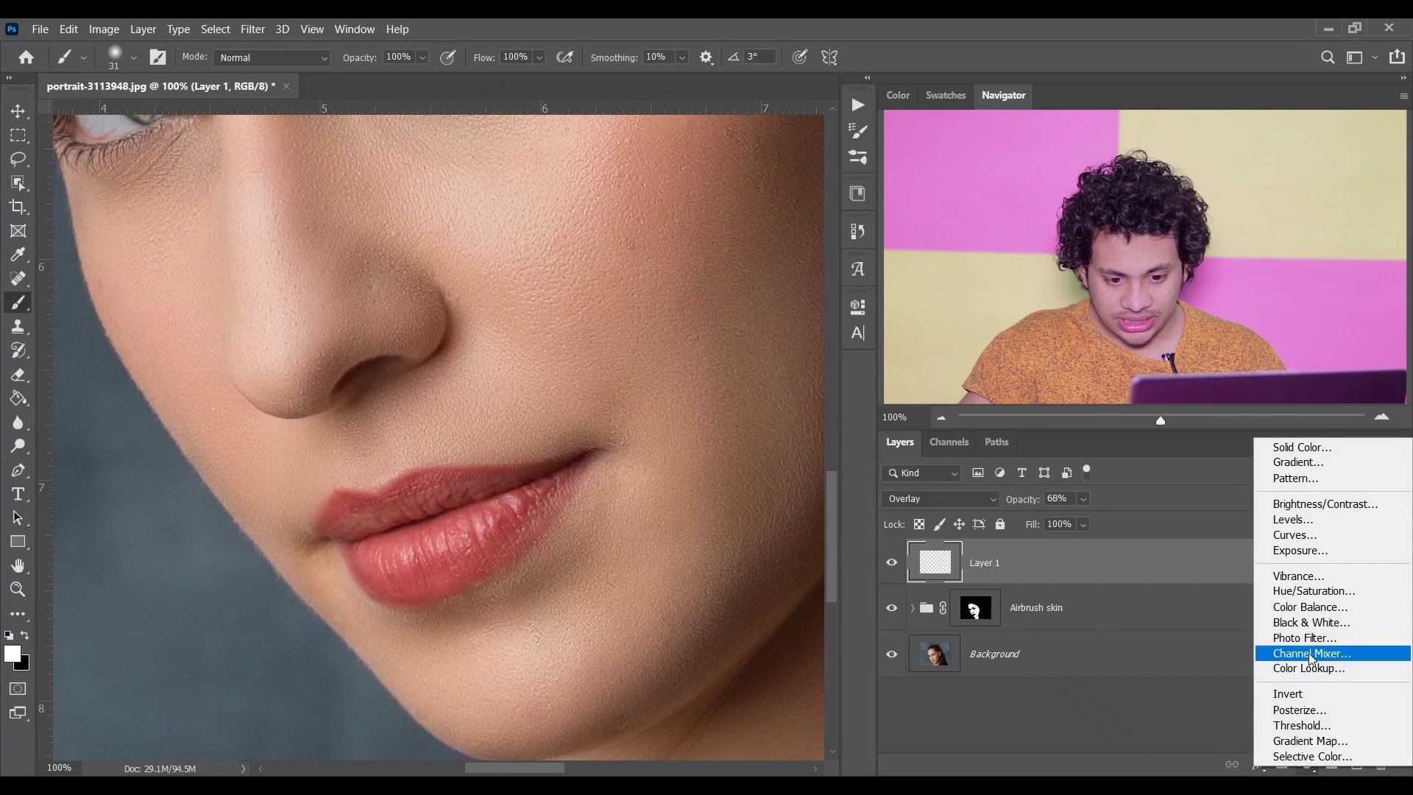
click(1313, 591)
drag(700, 298, 139, 145)
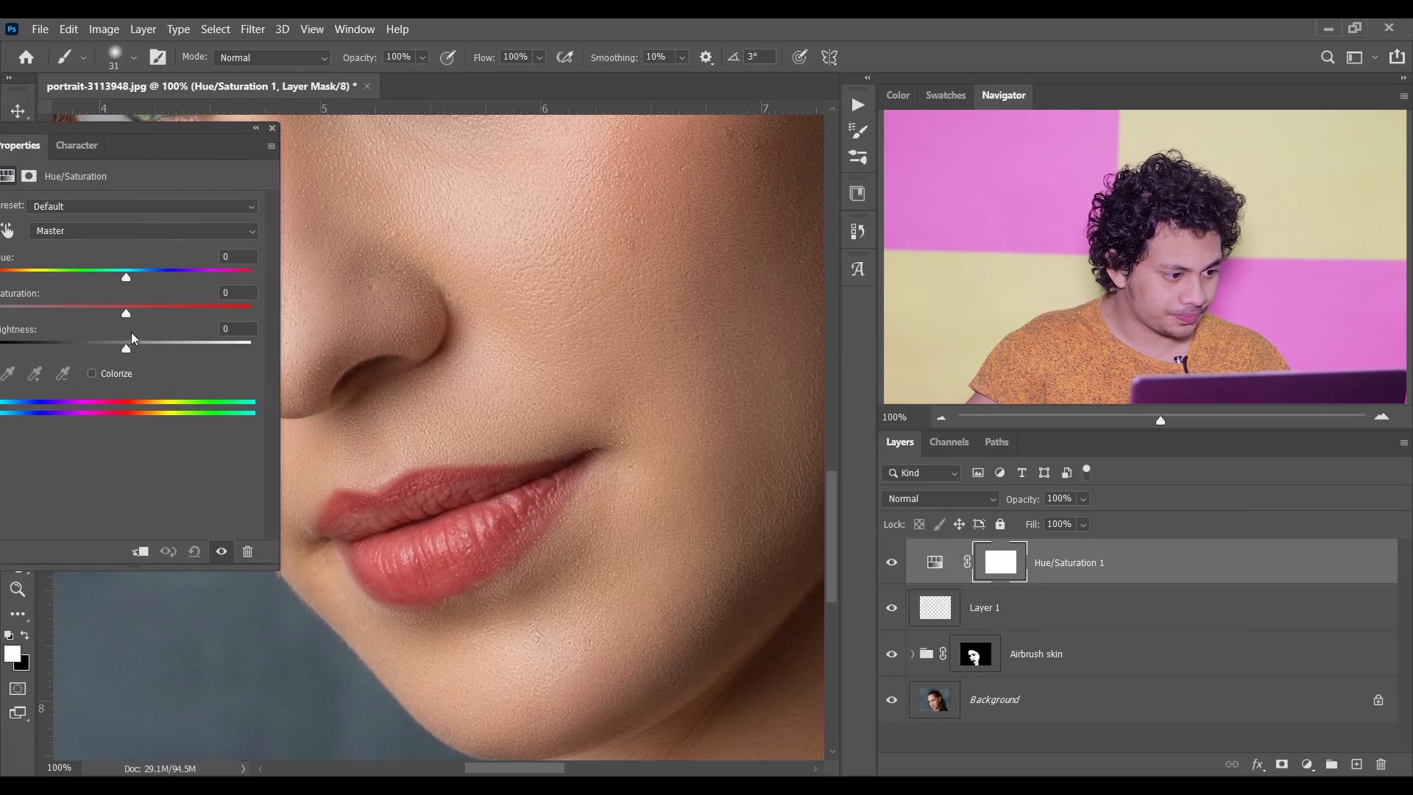
click(160, 308)
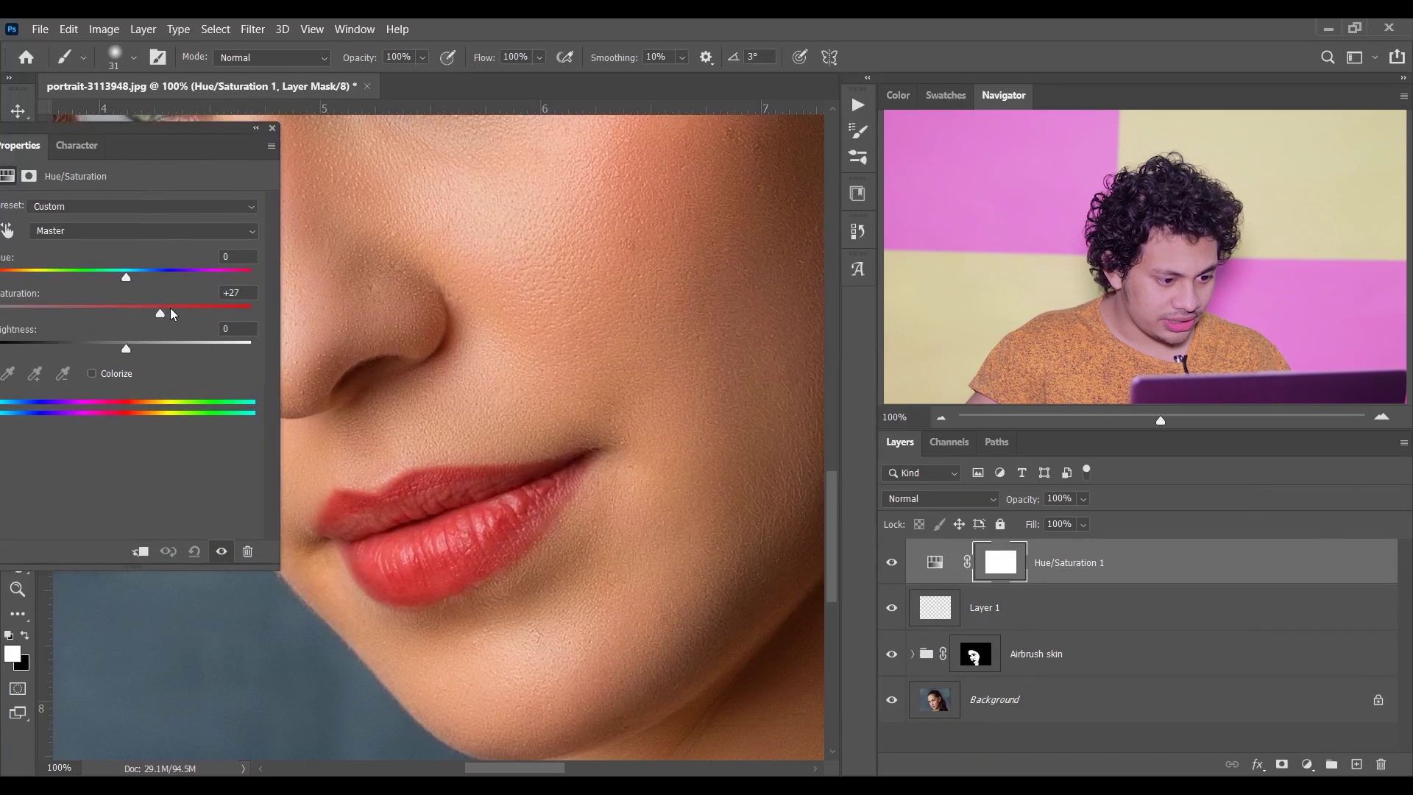
click(113, 348)
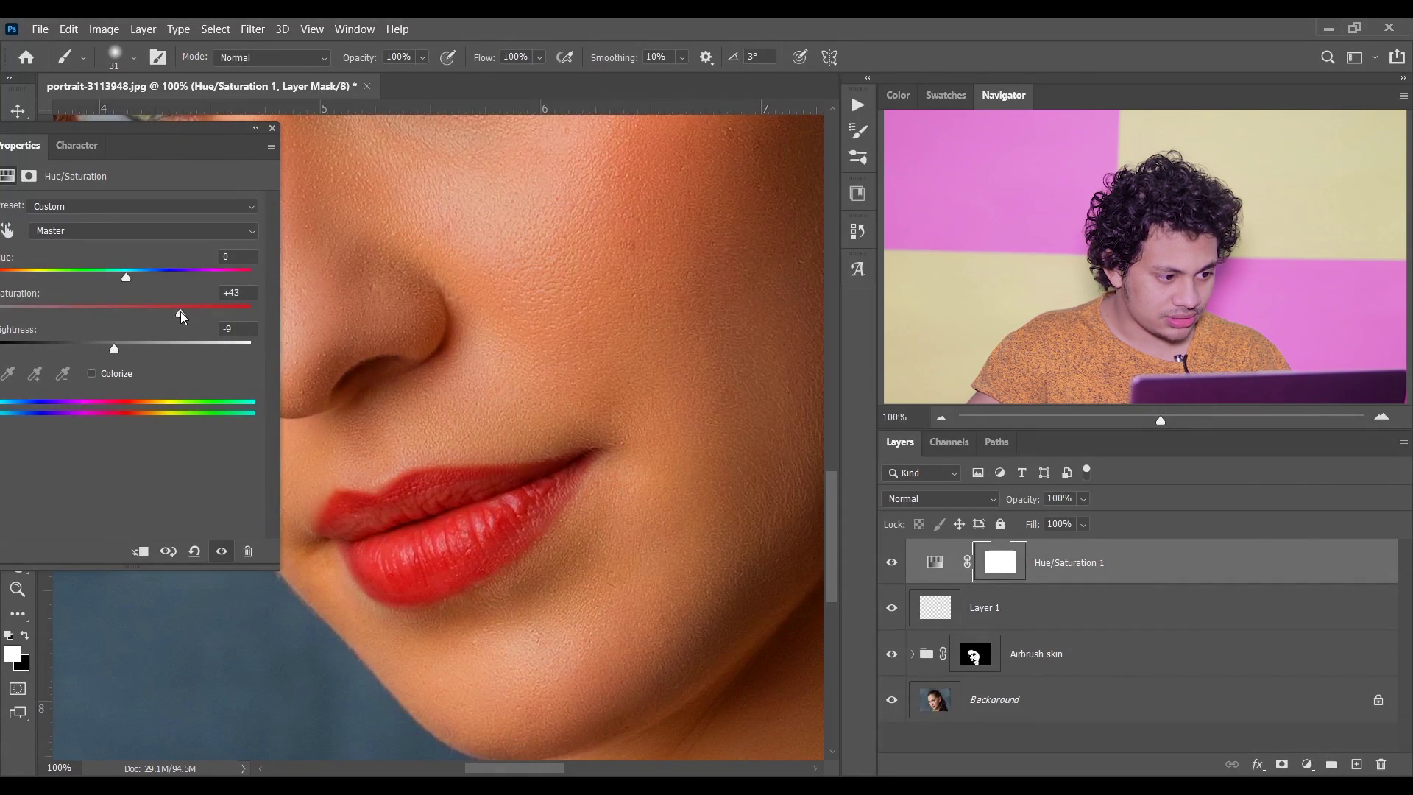
click(272, 128)
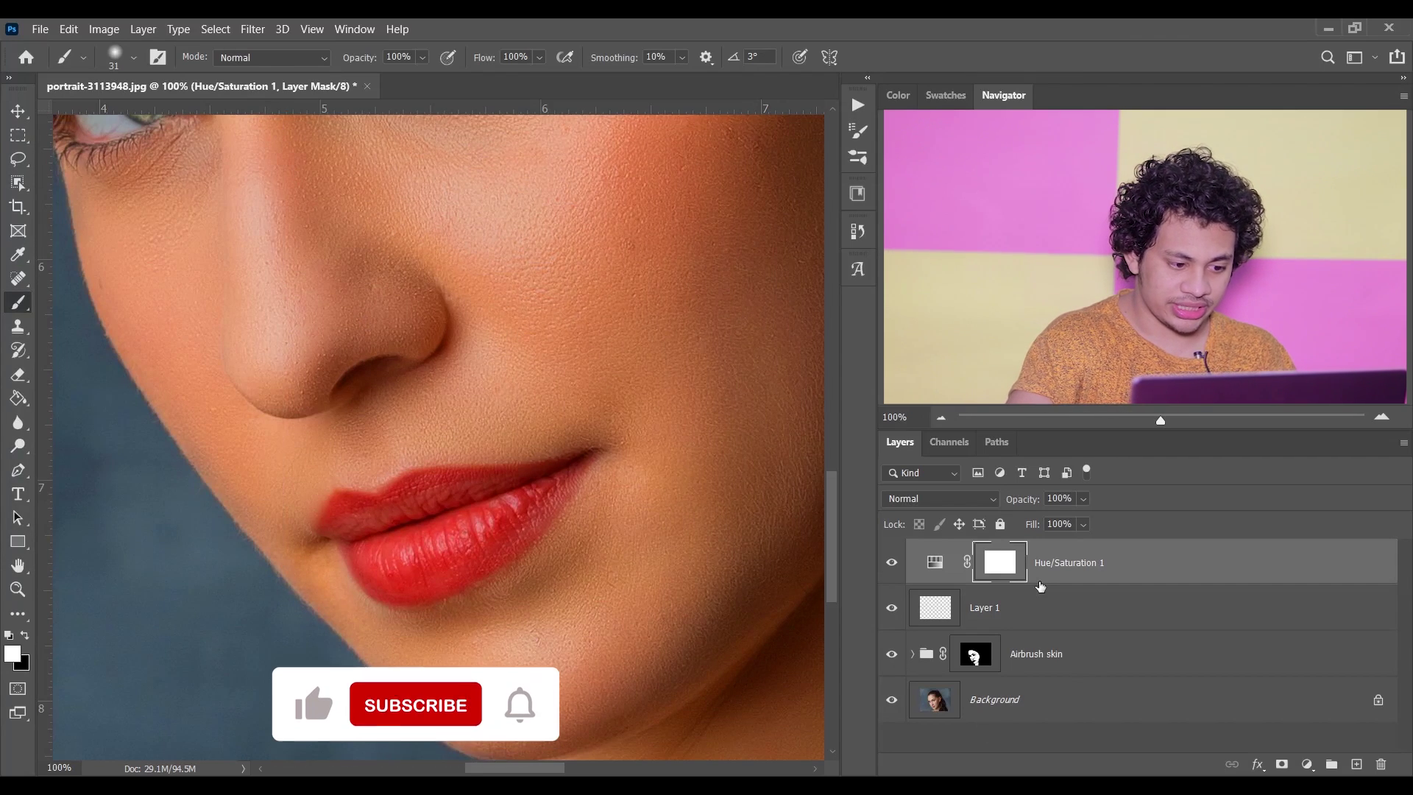
- Invert the Hue/Saturation mask and paint white over both lips with a 70 px, then 45 px, brush
key(ctrl+i)
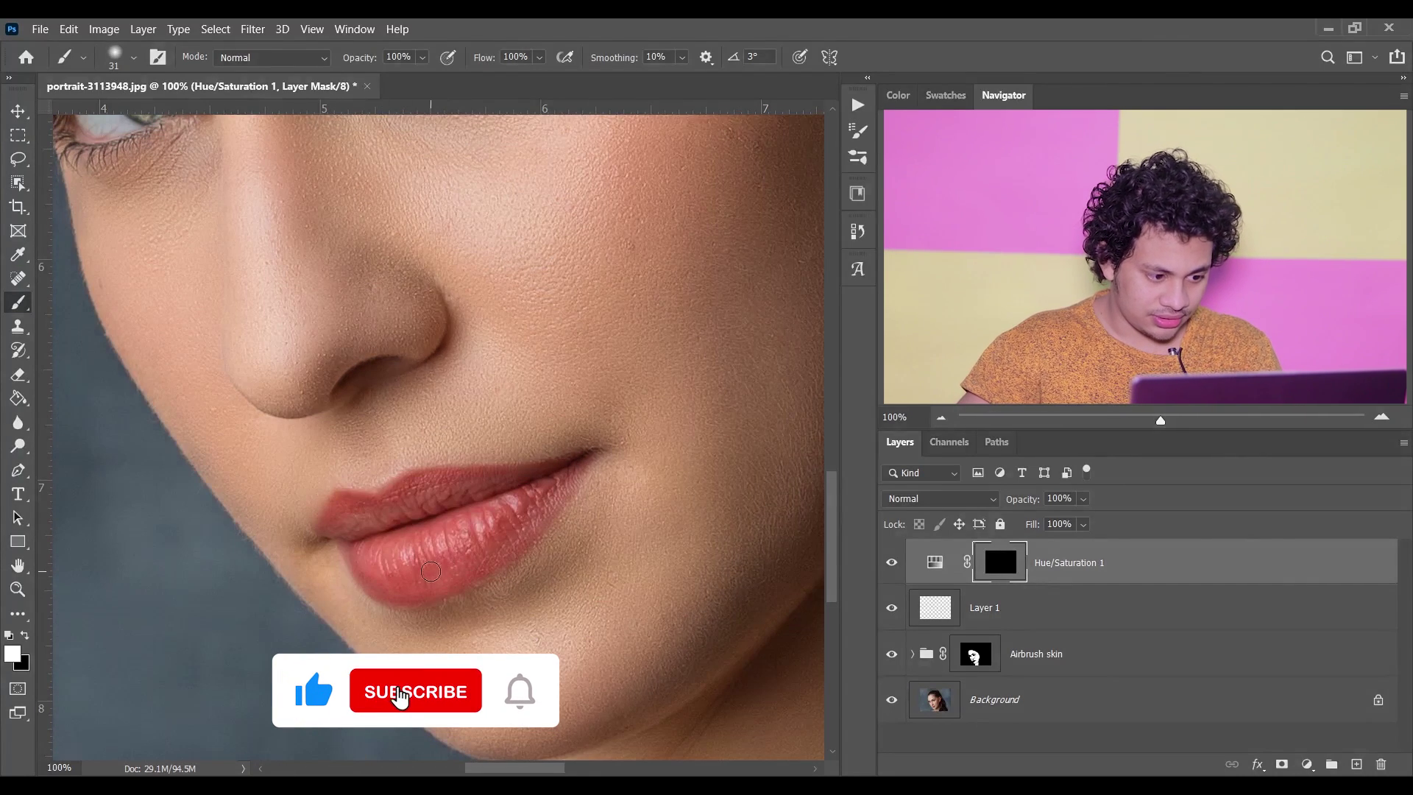
key(bracketright)
key(bracketright)
key(bracketright)
key(bracketright)
mouse_move(408, 558)
mouse_down()
mouse_move(471, 541)
mouse_move(490, 512)
mouse_move(508, 544)
mouse_up()
mouse_move(432, 515)
mouse_down()
mouse_move(502, 499)
mouse_move(468, 479)
mouse_move(529, 484)
mouse_move(510, 506)
mouse_move(525, 505)
mouse_move(564, 476)
mouse_move(423, 580)
mouse_move(388, 579)
mouse_move(361, 556)
mouse_move(376, 540)
mouse_move(353, 514)
mouse_move(323, 530)
mouse_move(337, 511)
mouse_move(393, 516)
mouse_move(413, 492)
mouse_move(366, 570)
mouse_up()
key(bracketleft)
key(bracketleft)
key(bracketleft)
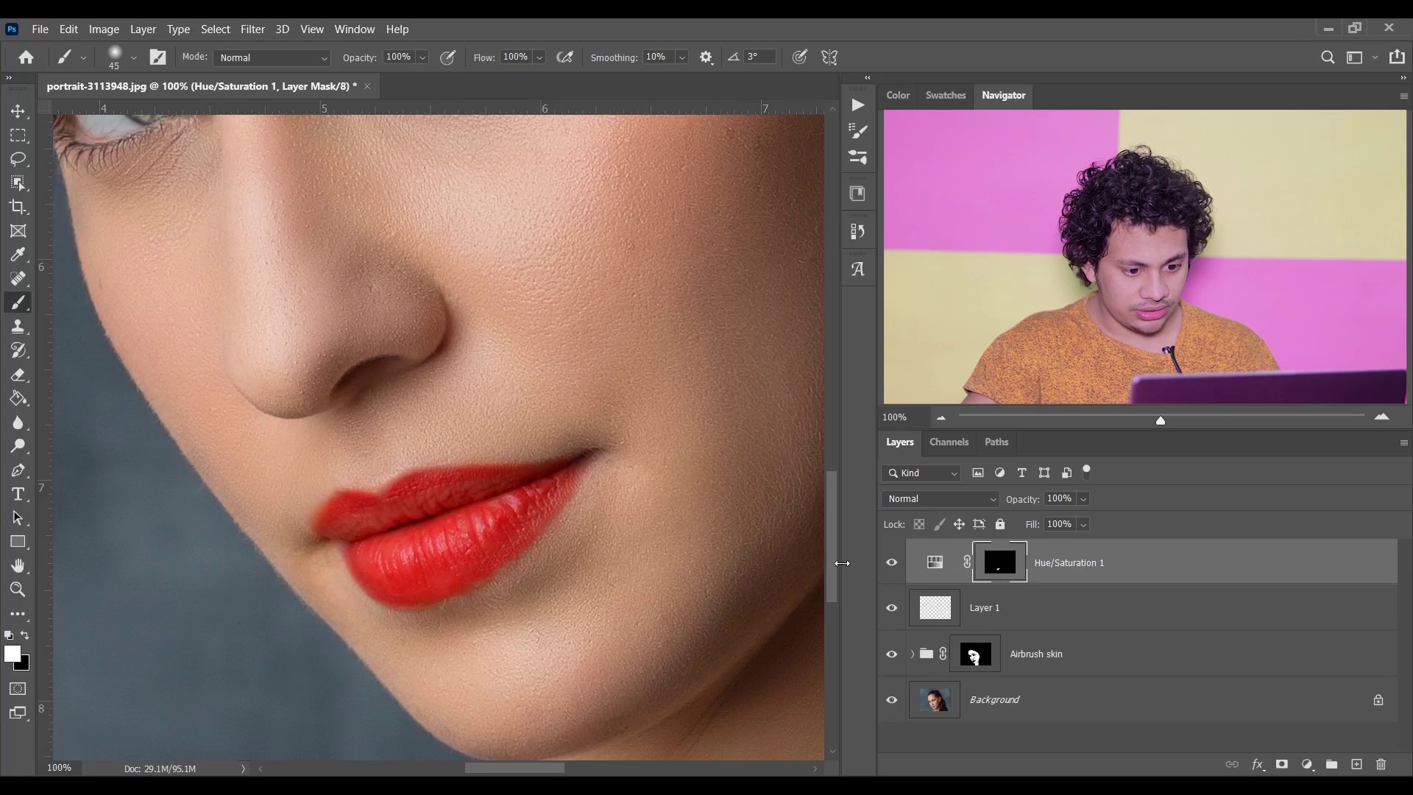
- Show the lip adjustment, zoom to 66.67% on the face, and compare original against retouched
click(881, 568)
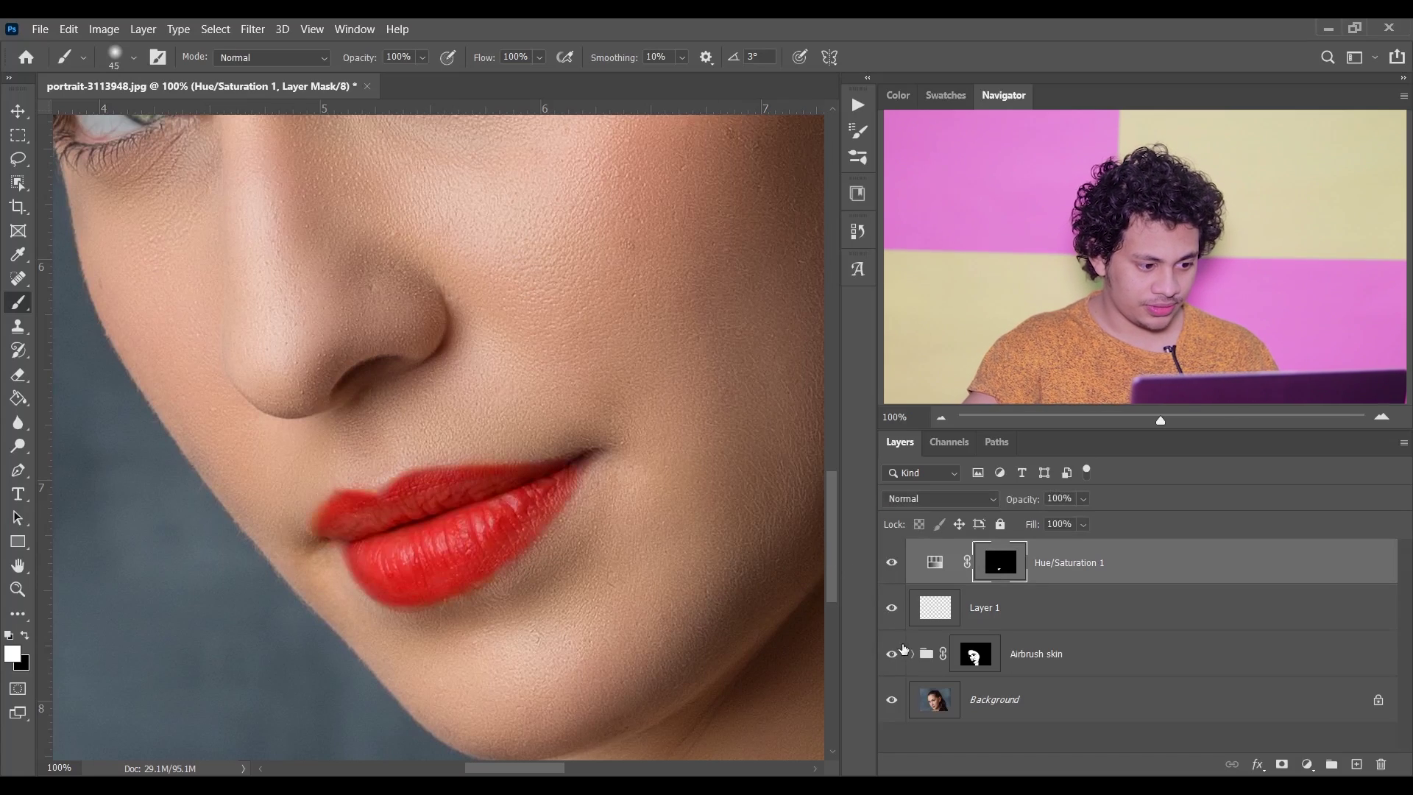
key(ctrl+minus)
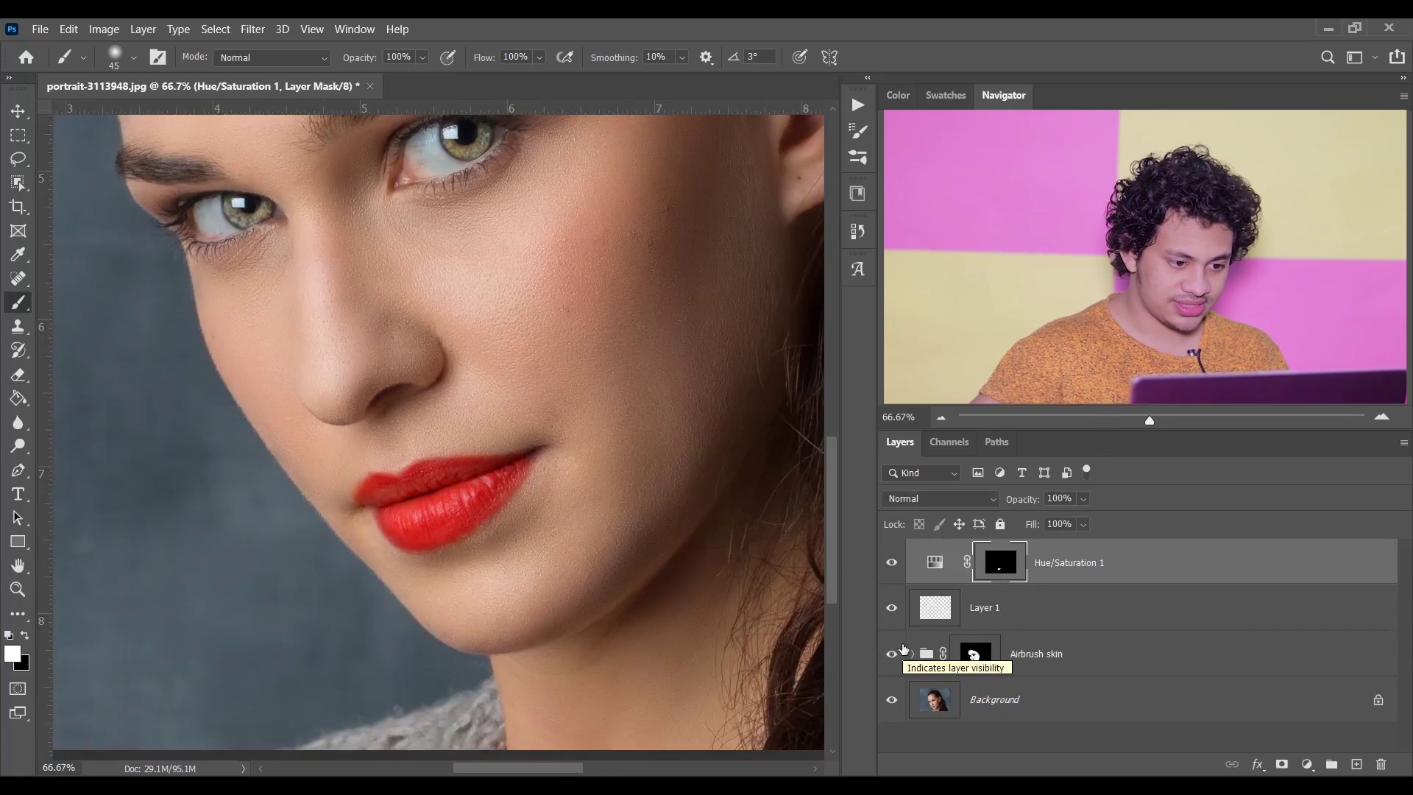
mouse_move(463, 410)
mouse_down()
mouse_move(521, 442)
mouse_move(560, 510)
mouse_up()
alt+click(892, 700)
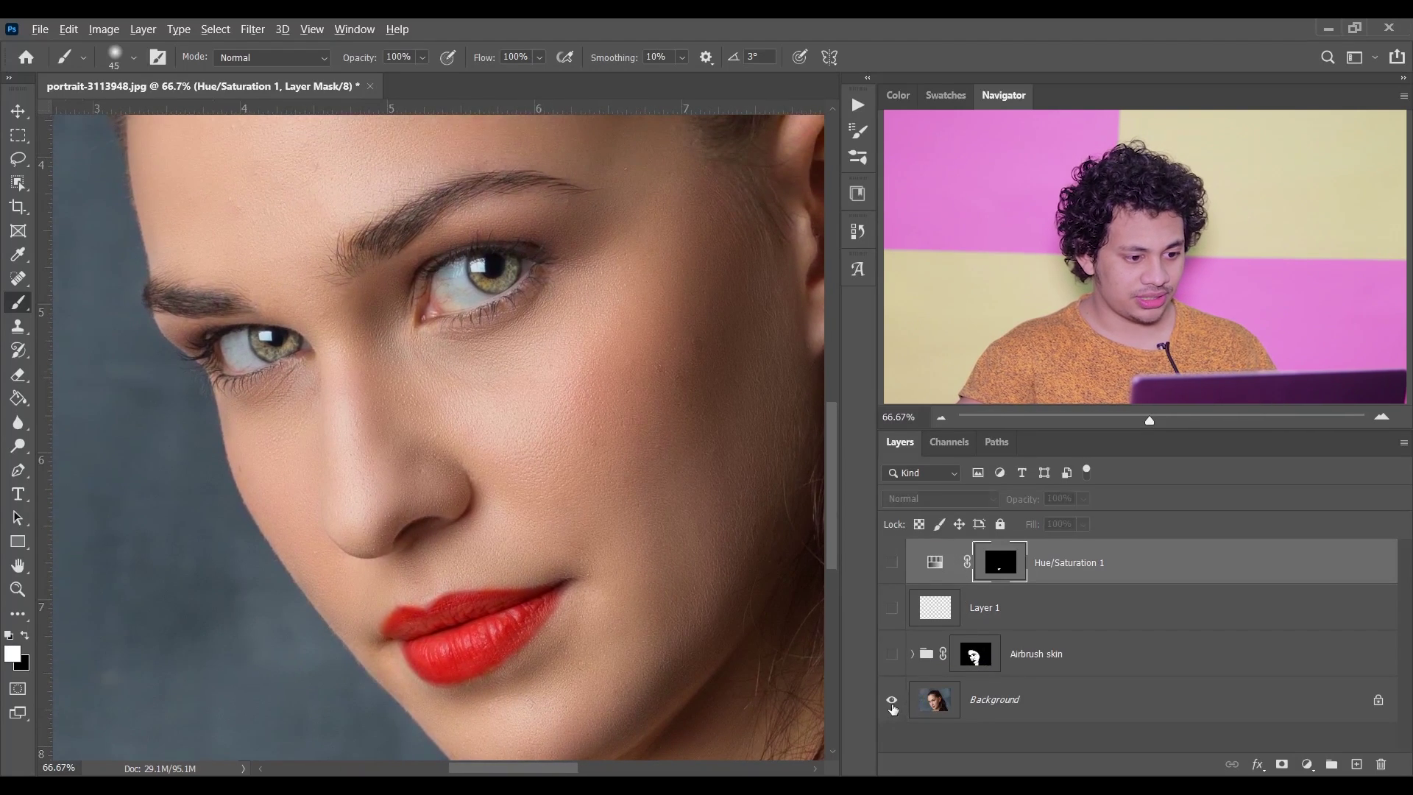
alt+click(892, 701)
alt+click(892, 701)
alt+click(892, 701)
alt+click(892, 701)
alt+click(892, 701)
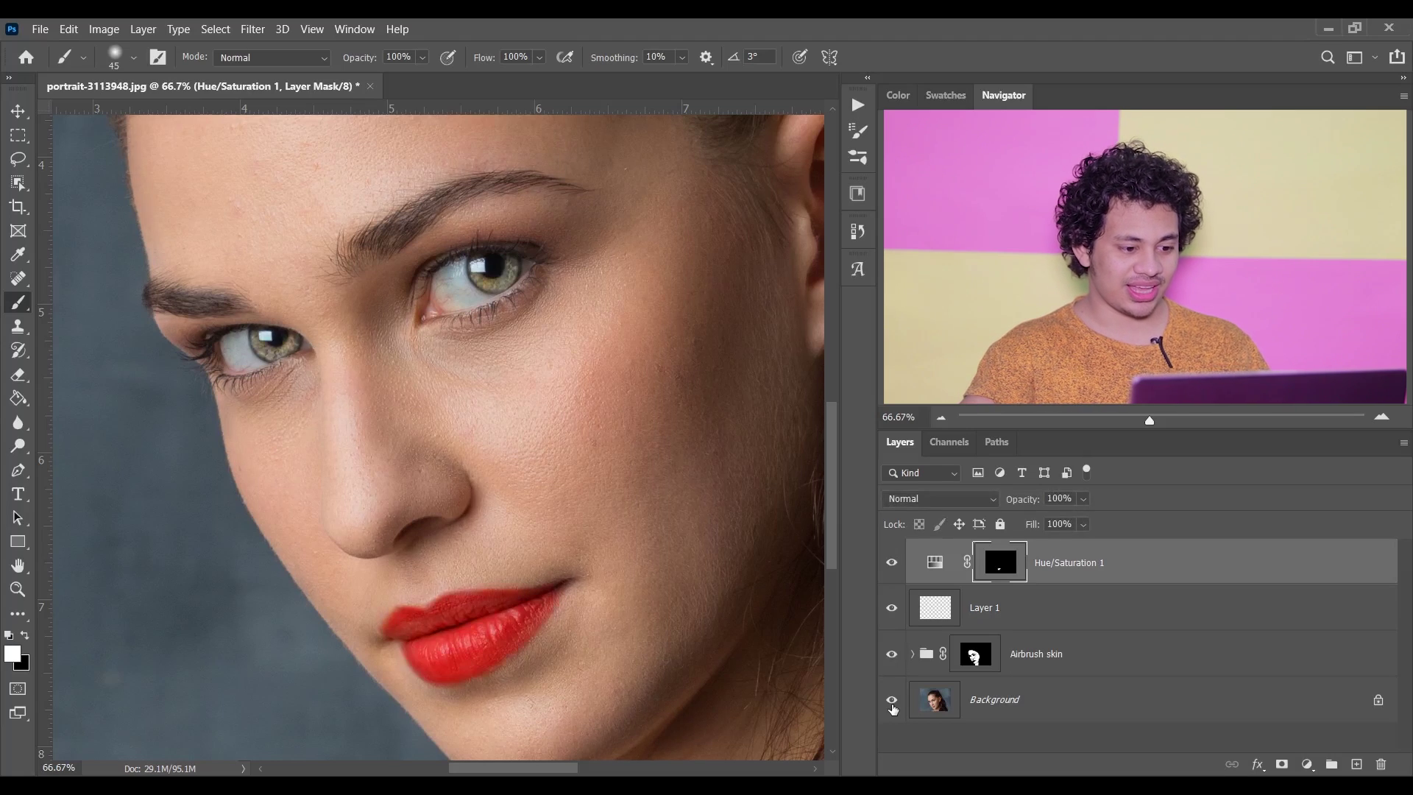
- Set Hue/Saturation 1 lightness to -13 for deeper red lips, then compare with the original
double_click(945, 566)
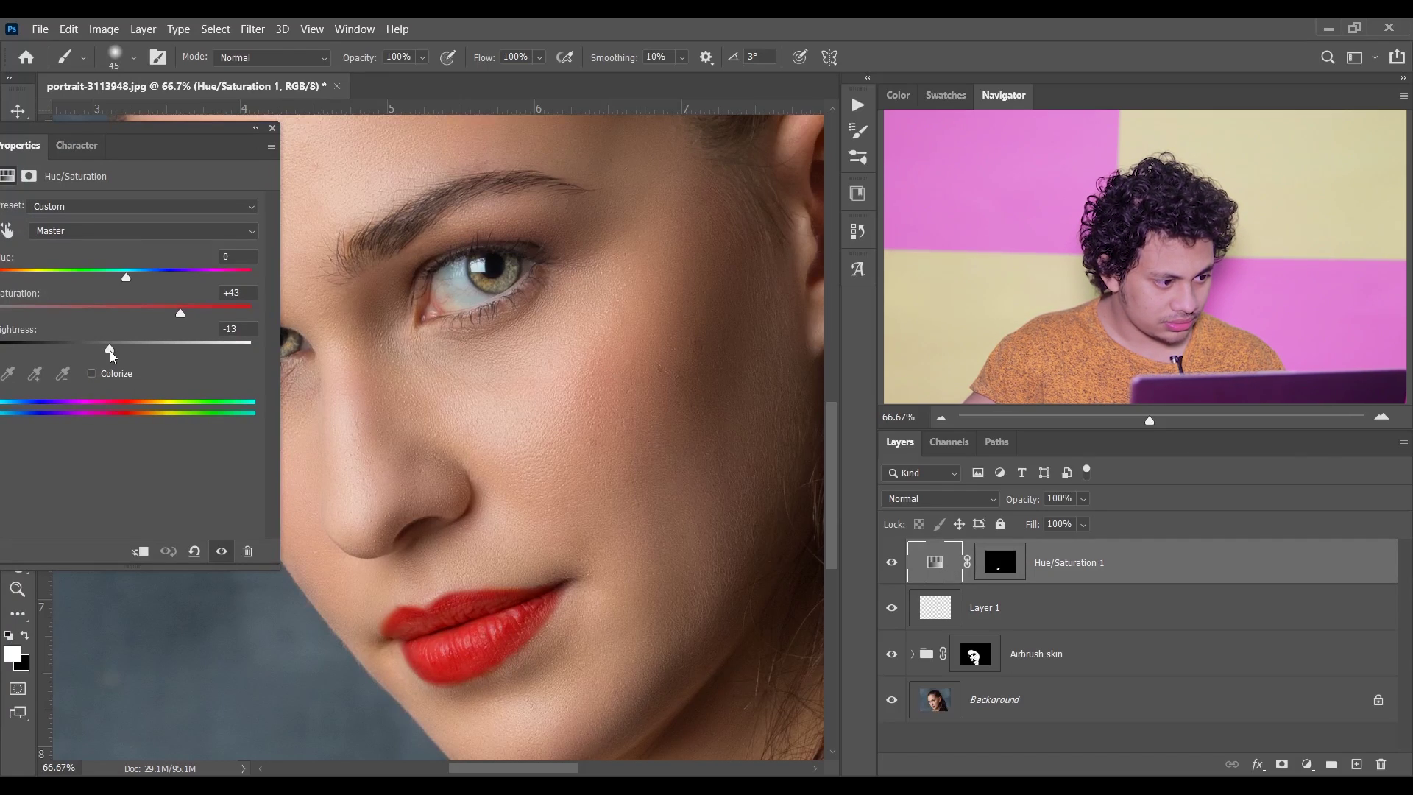
click(272, 128)
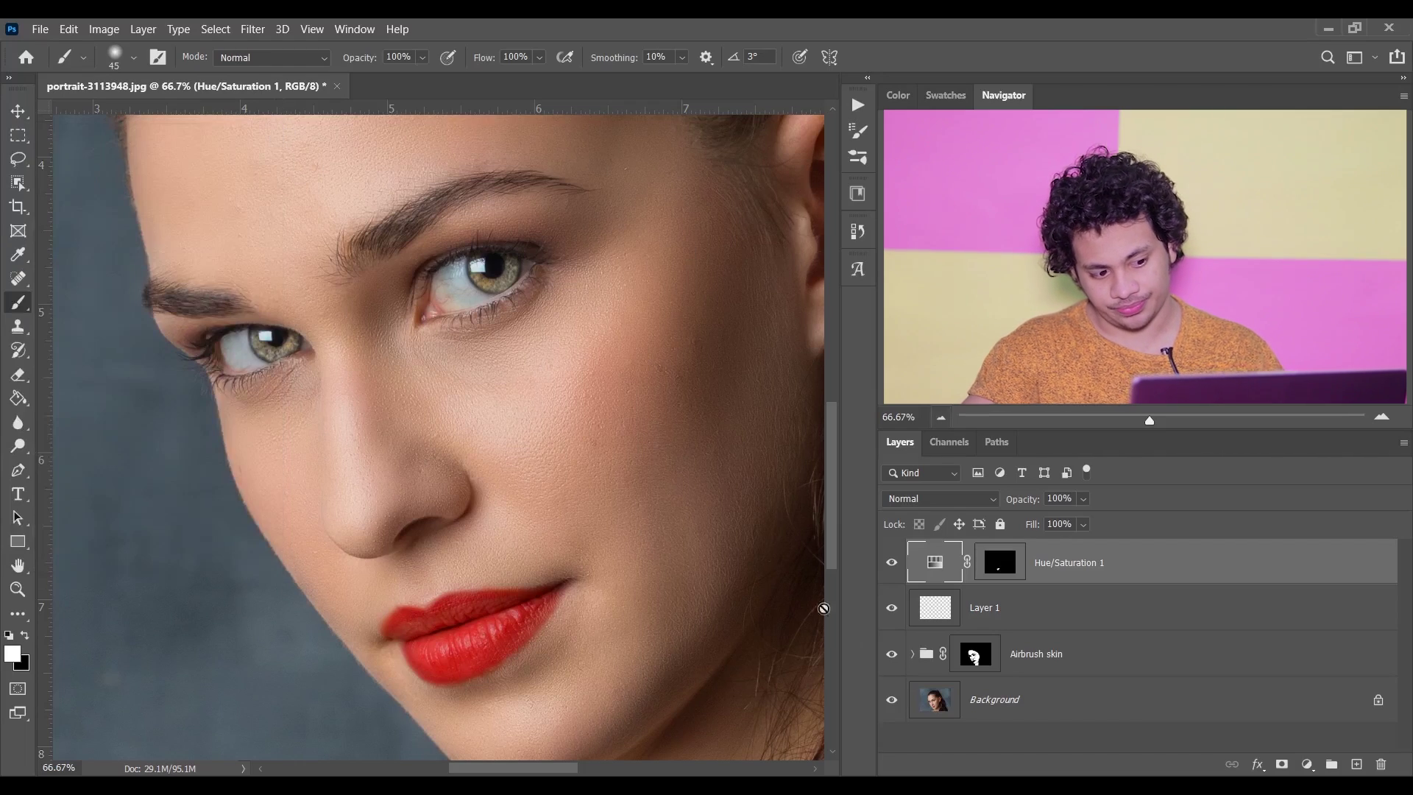
alt+click(891, 700)
alt+click(896, 705)
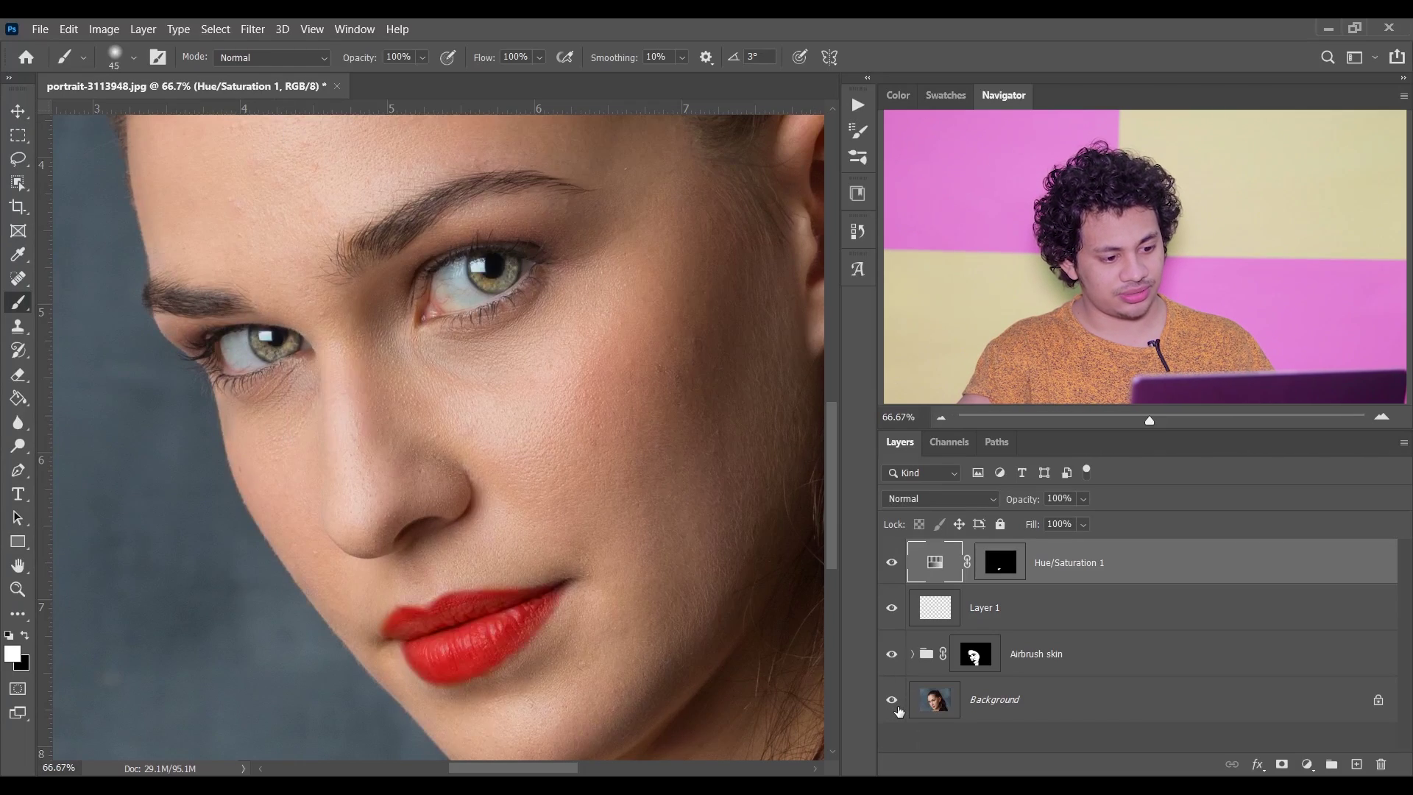
alt+click(896, 705)
alt+click(896, 705)
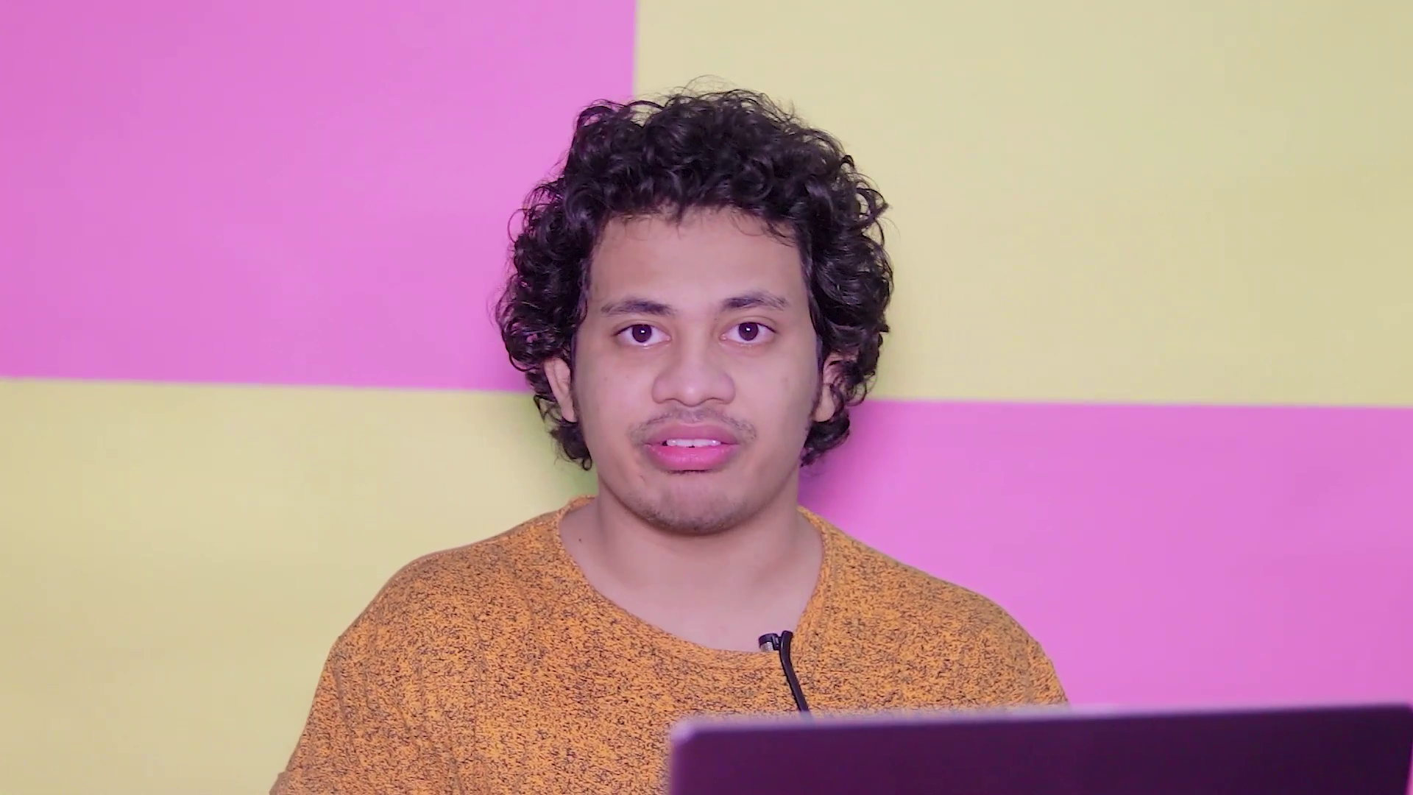